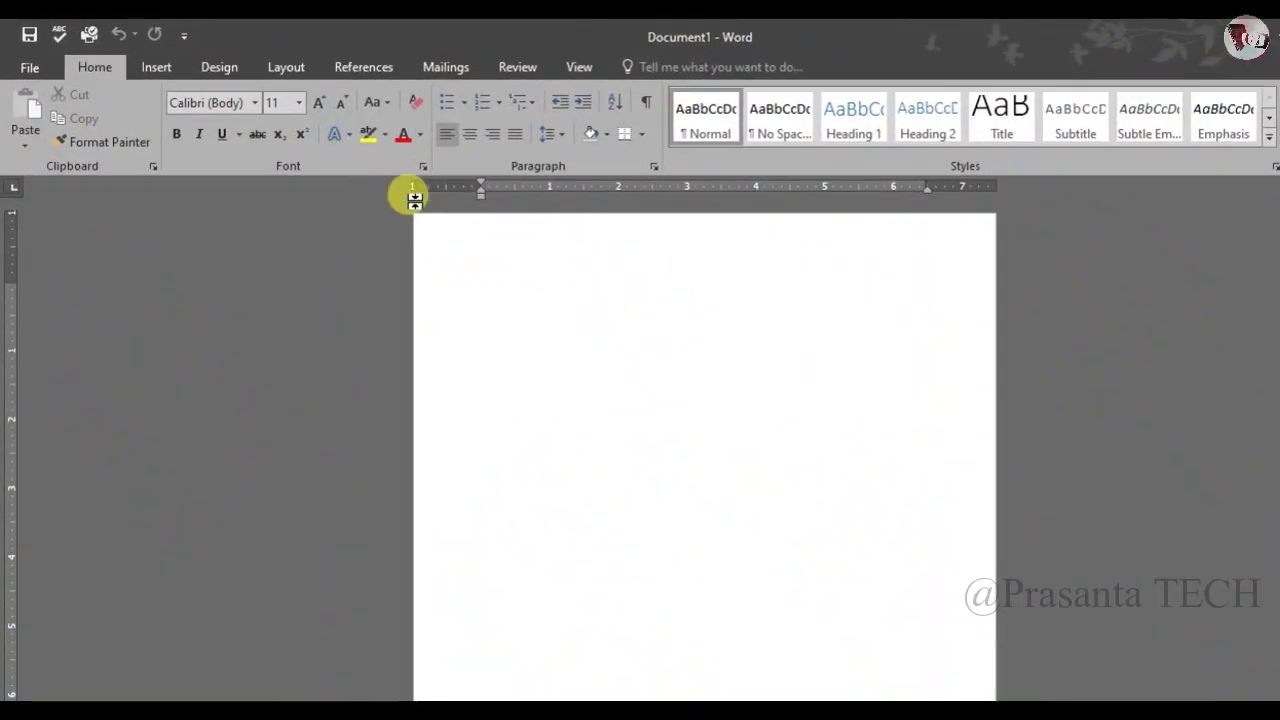
Make the page a custom 8.5" wide by 10" tall paper size.
click(271, 64)
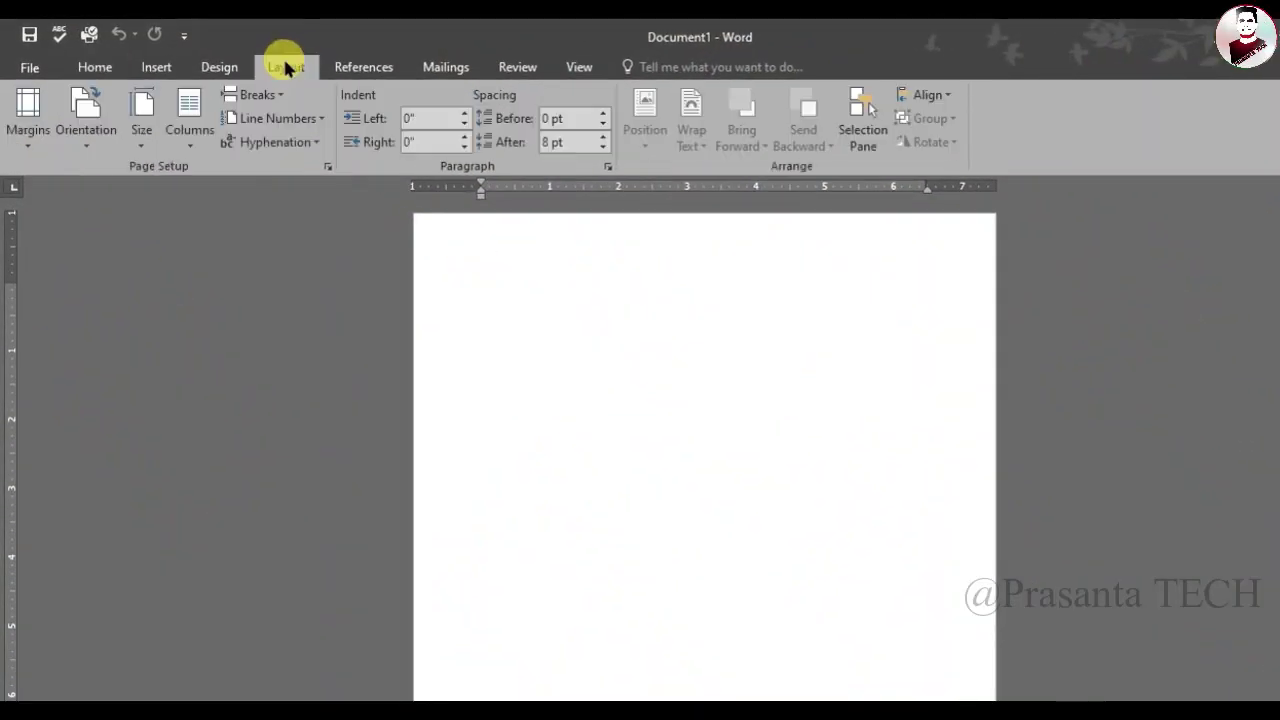
click(141, 130)
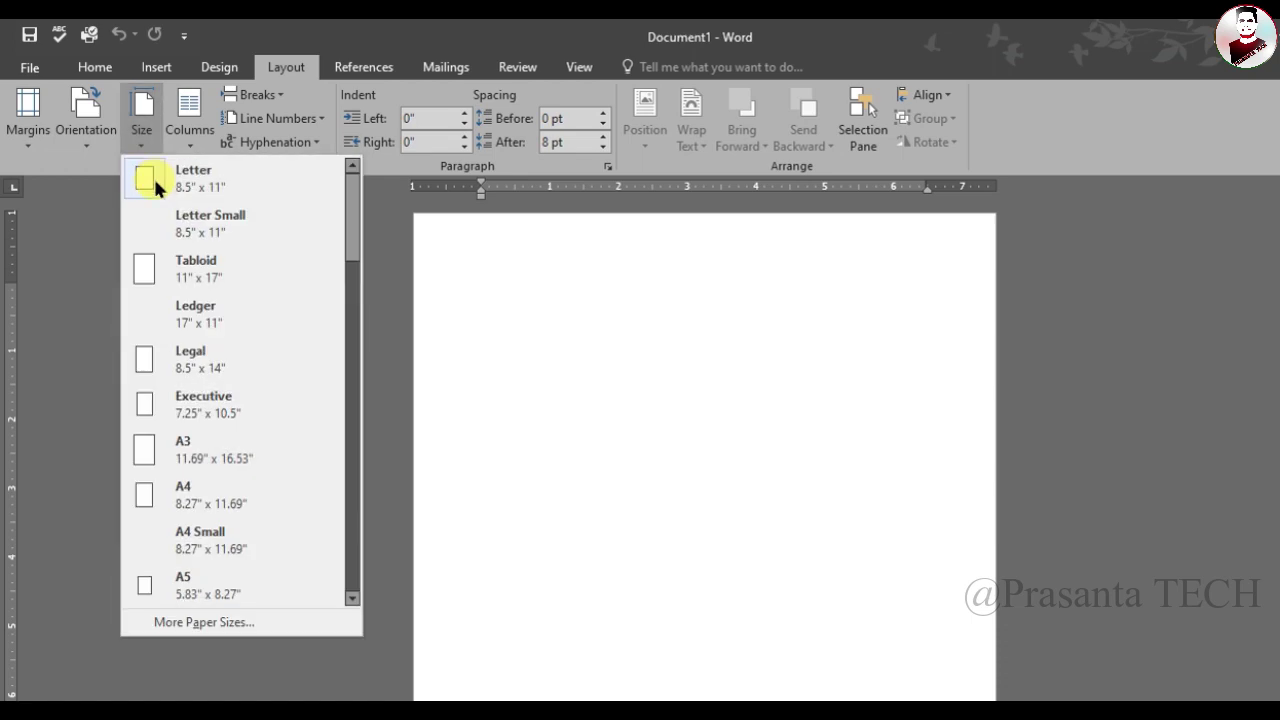
click(197, 622)
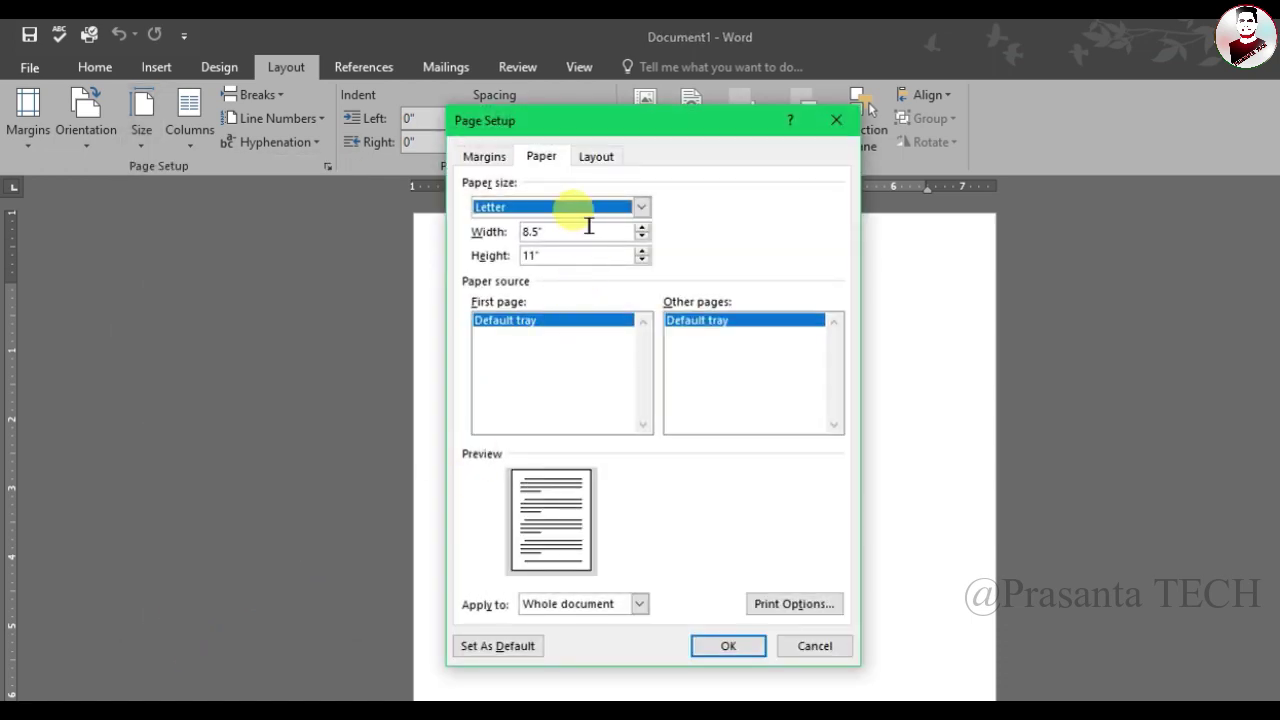
click(589, 228)
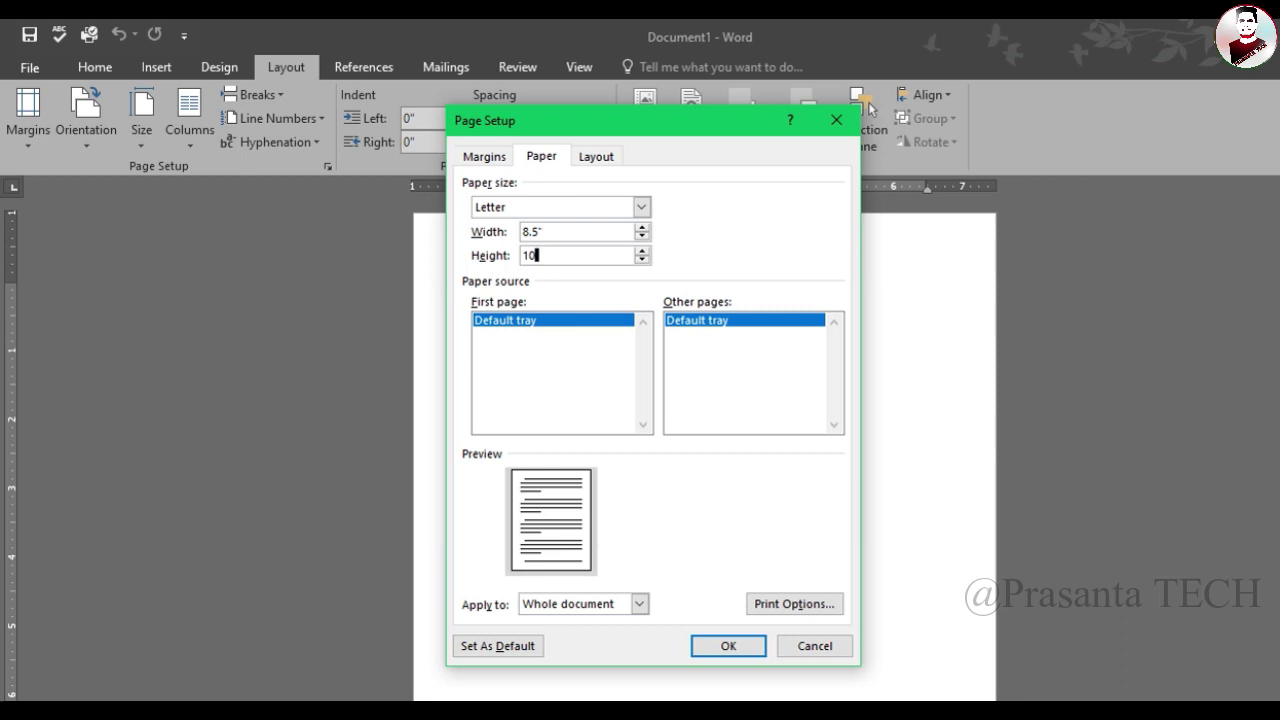
click(729, 638)
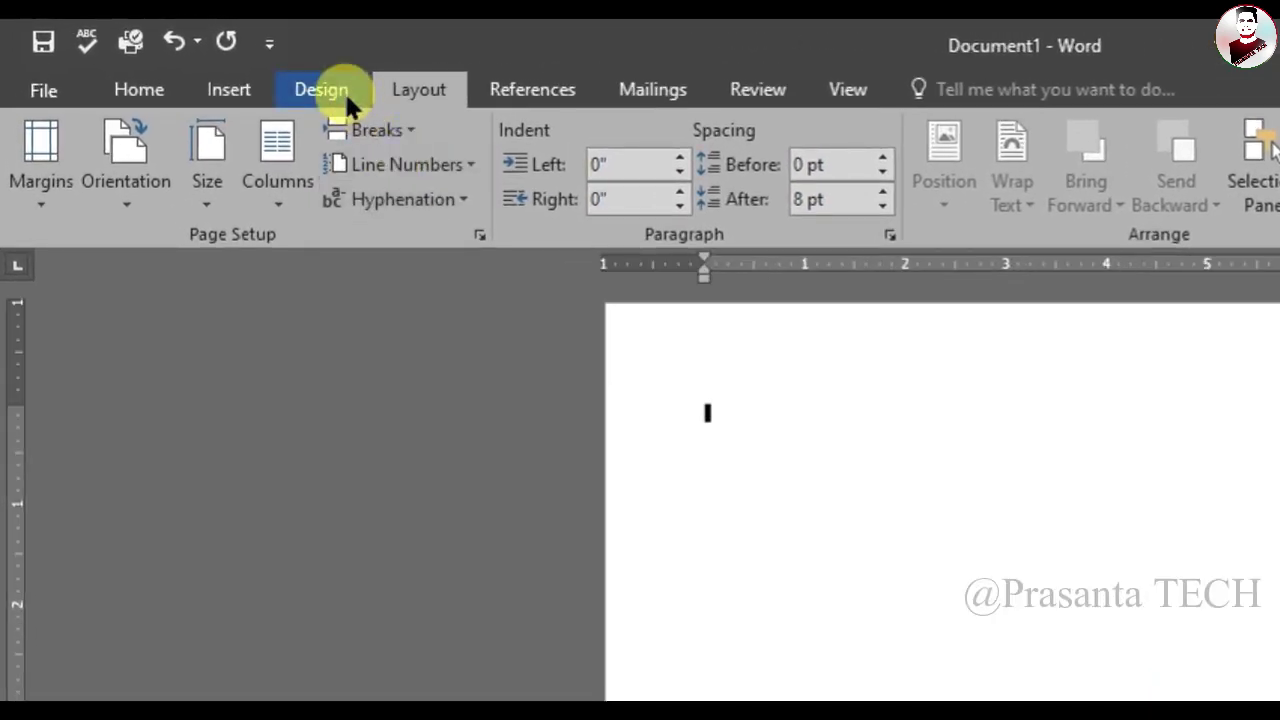
Fill the page background with a horizontal two-colour gradient, cyan at top fading to white.
click(344, 90)
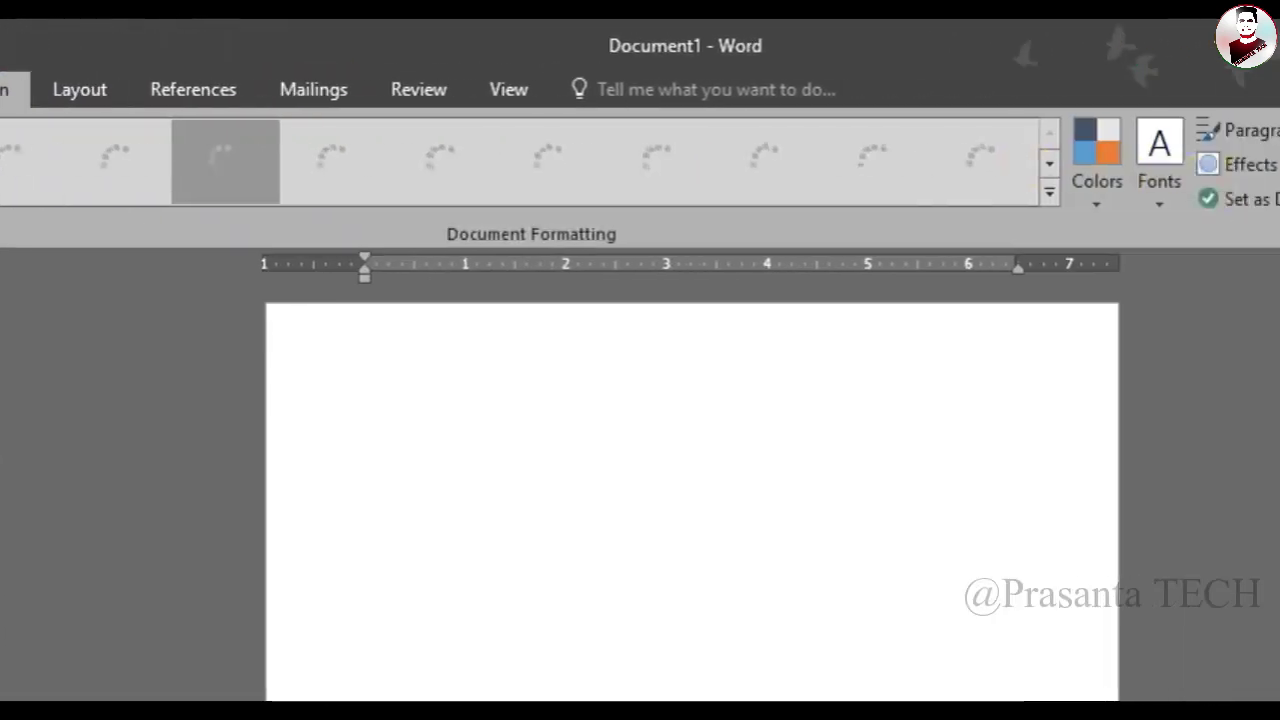
click(1124, 212)
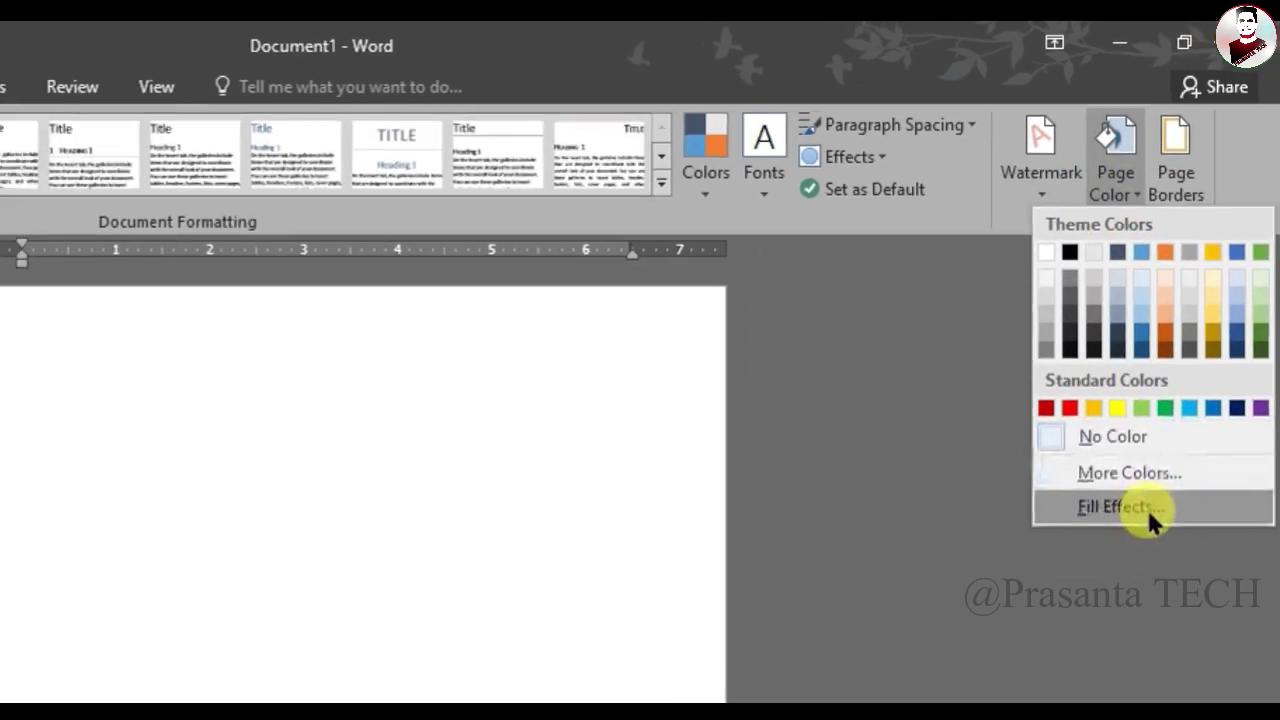
click(1125, 535)
click(790, 262)
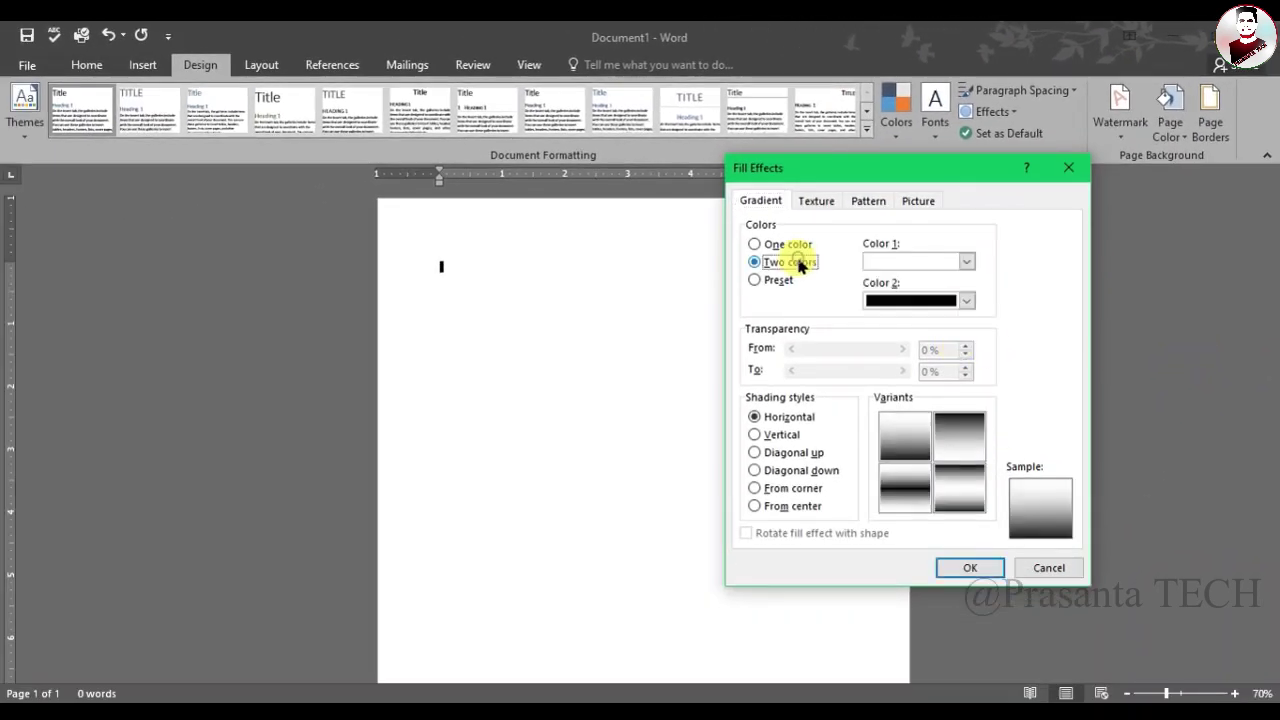
click(966, 262)
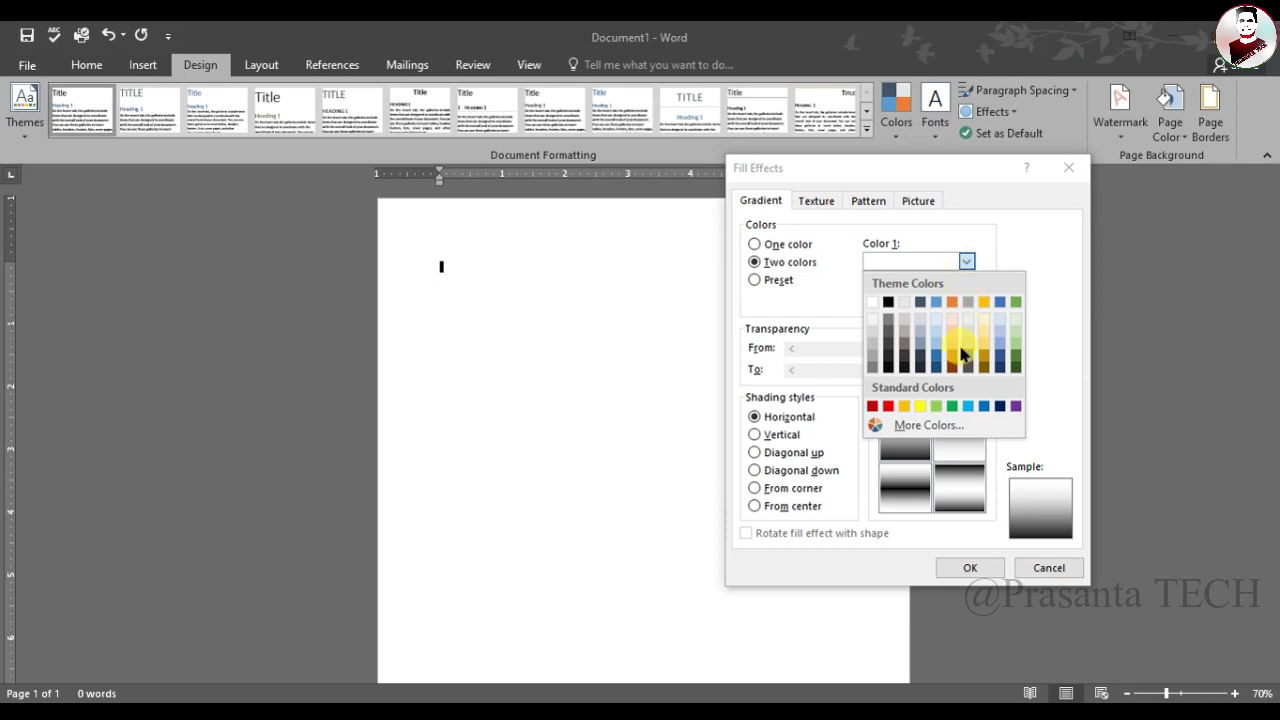
click(924, 425)
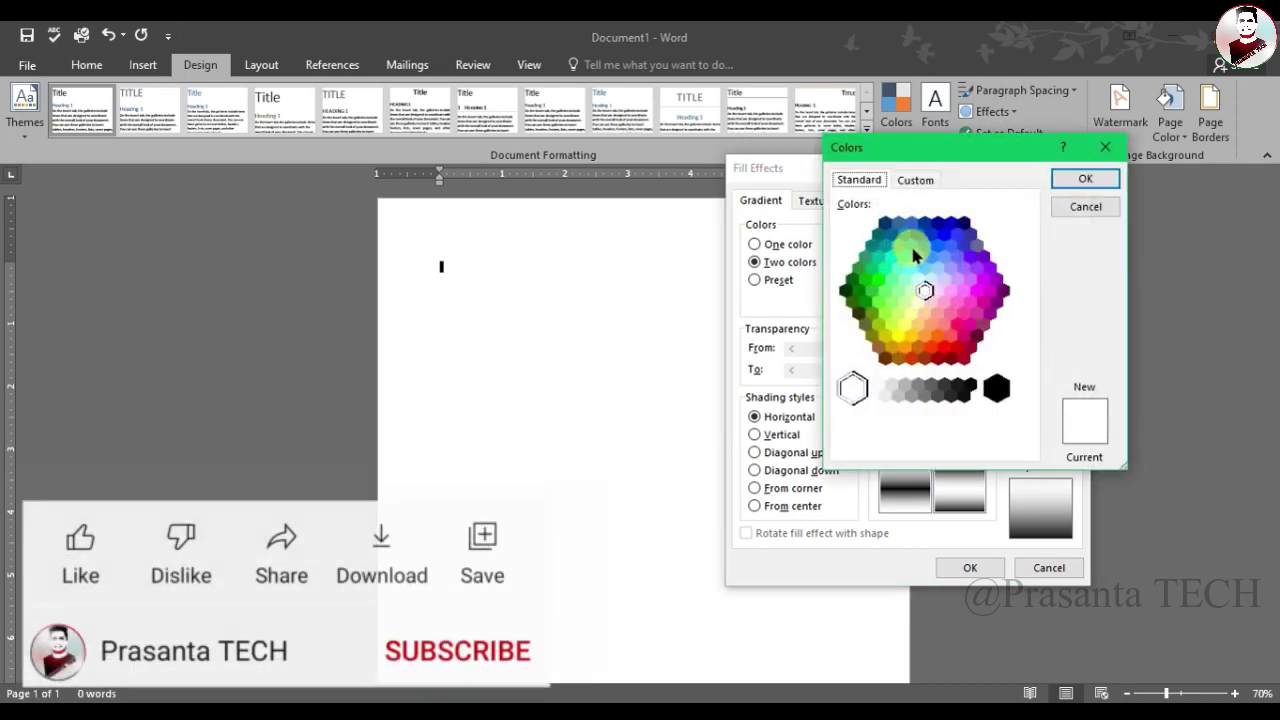
click(911, 245)
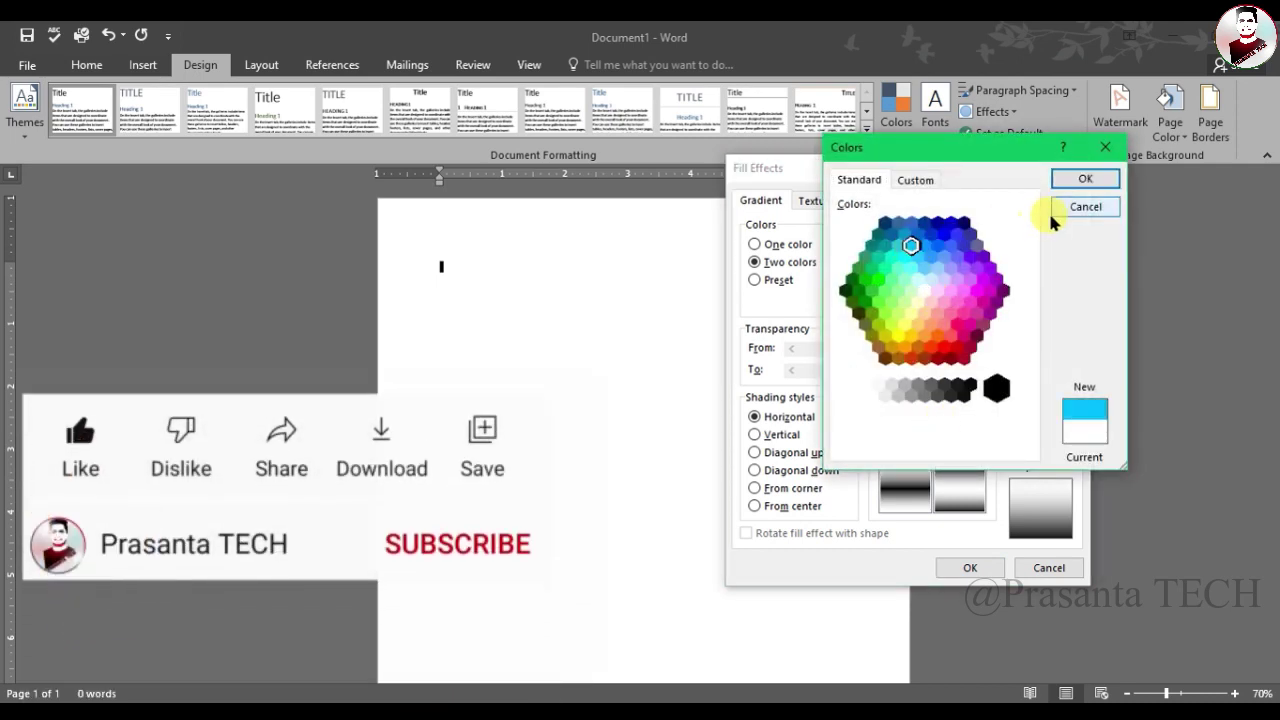
click(1085, 178)
click(966, 300)
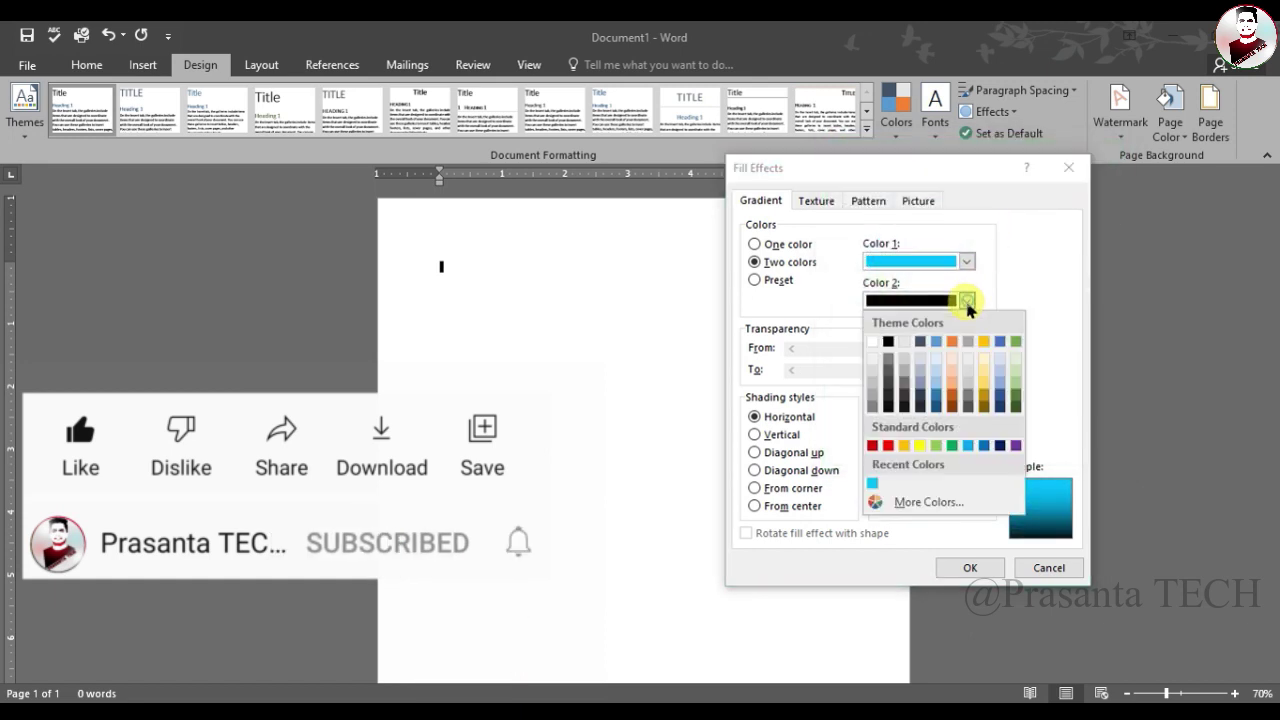
click(873, 341)
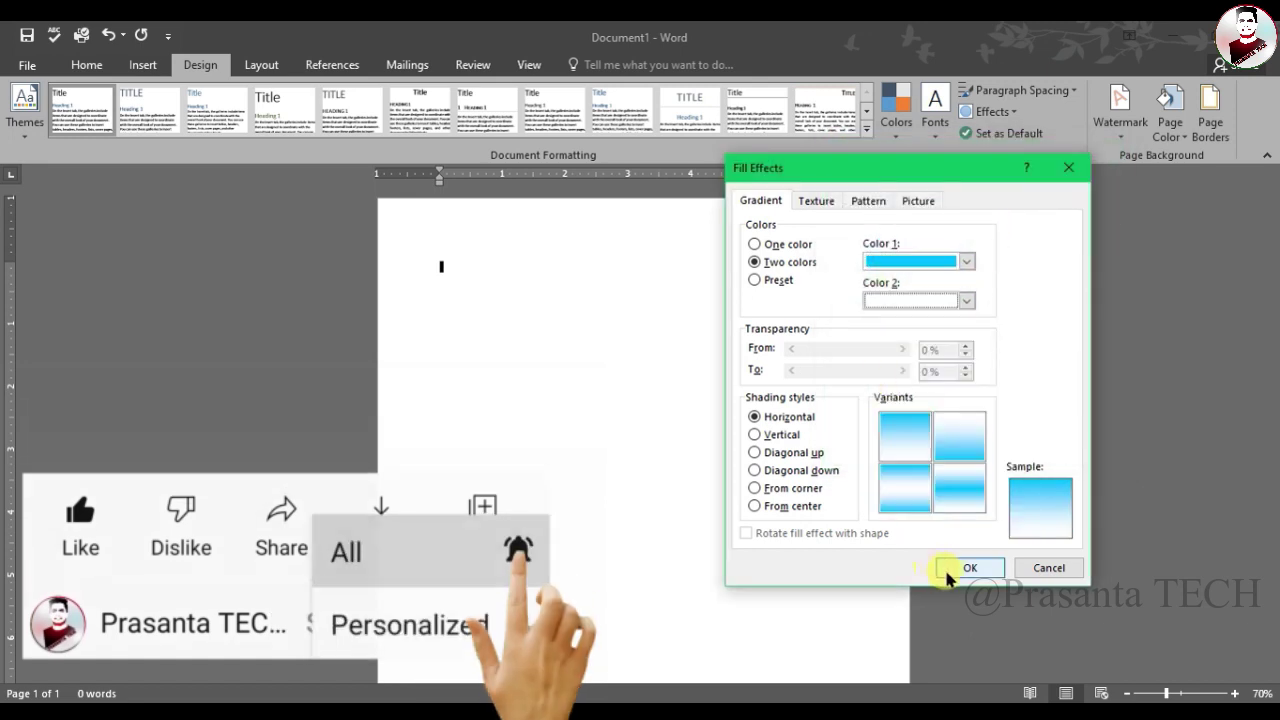
click(918, 450)
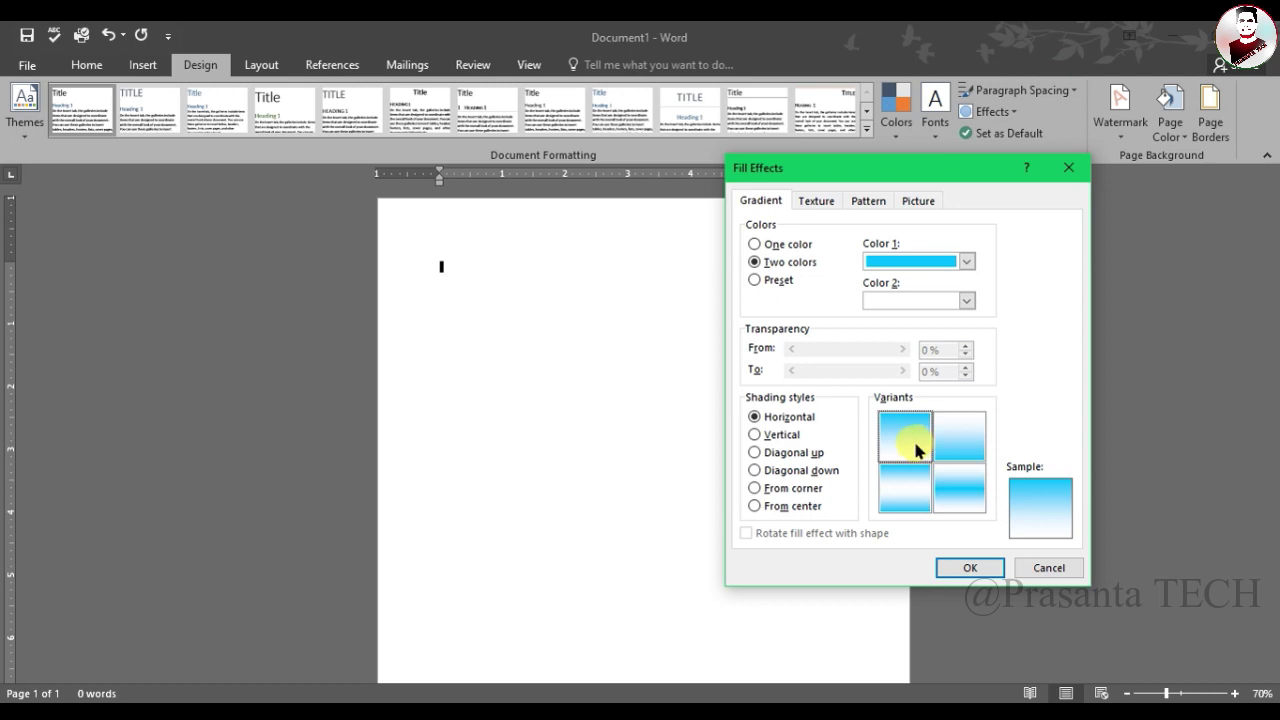
click(969, 567)
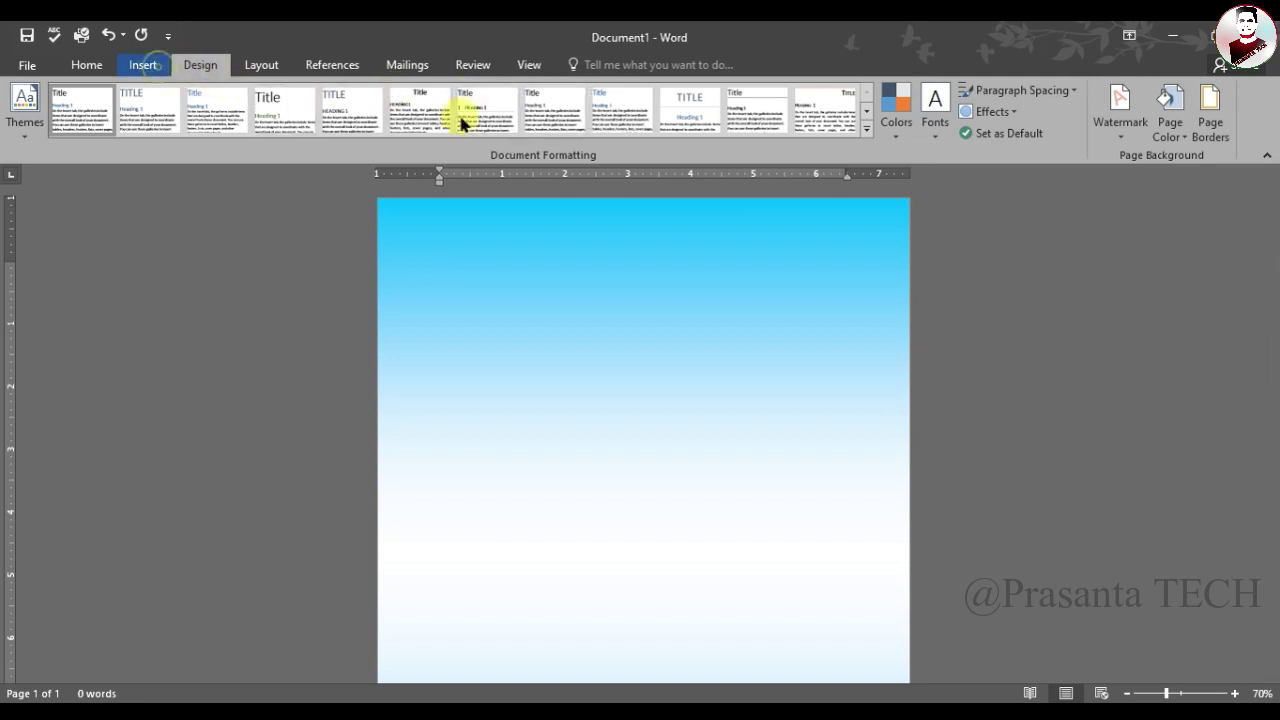
Insert a WordArt text box reading 'football Tournament'.
click(143, 64)
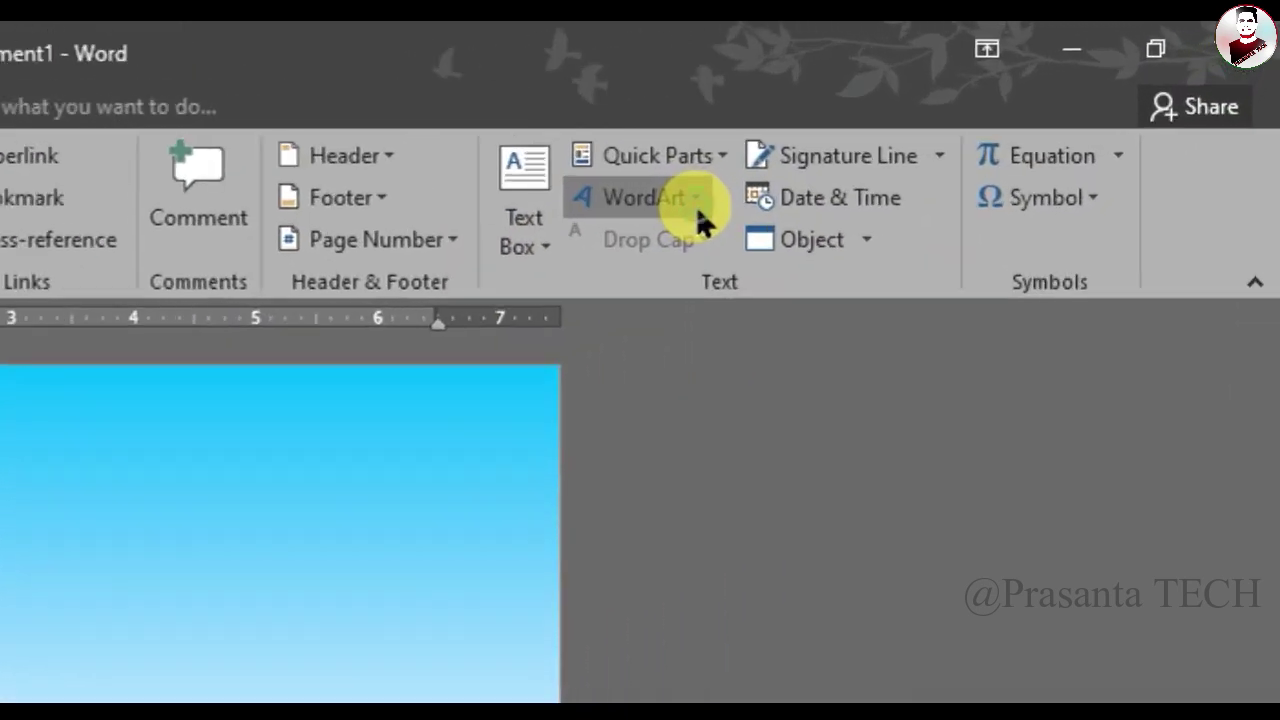
click(980, 115)
click(614, 275)
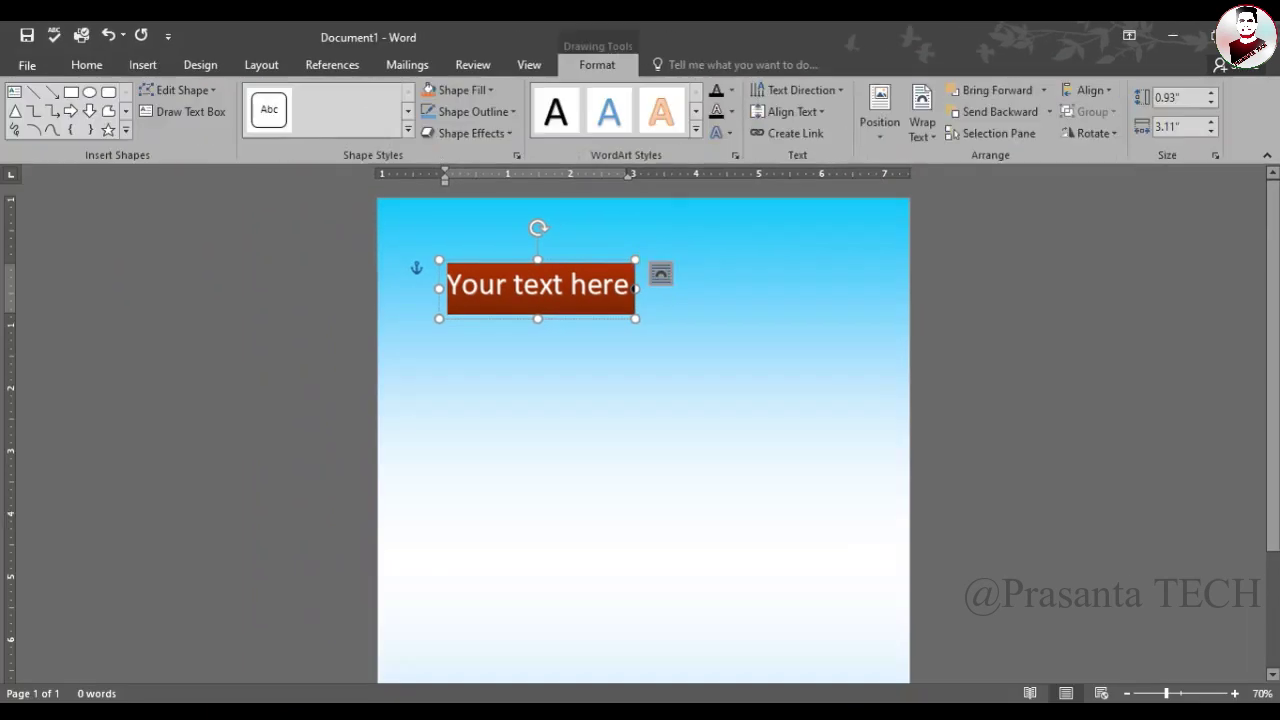
scroll(612, 311, up, 4)
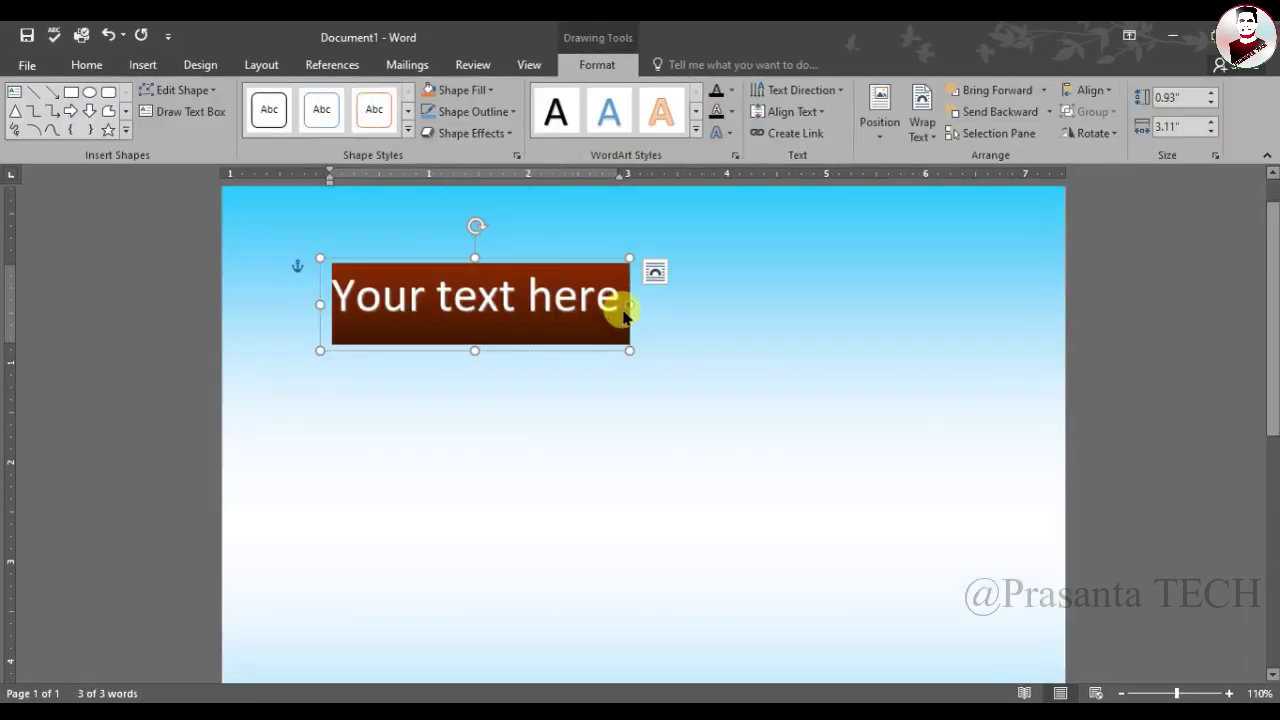
key(Delete)
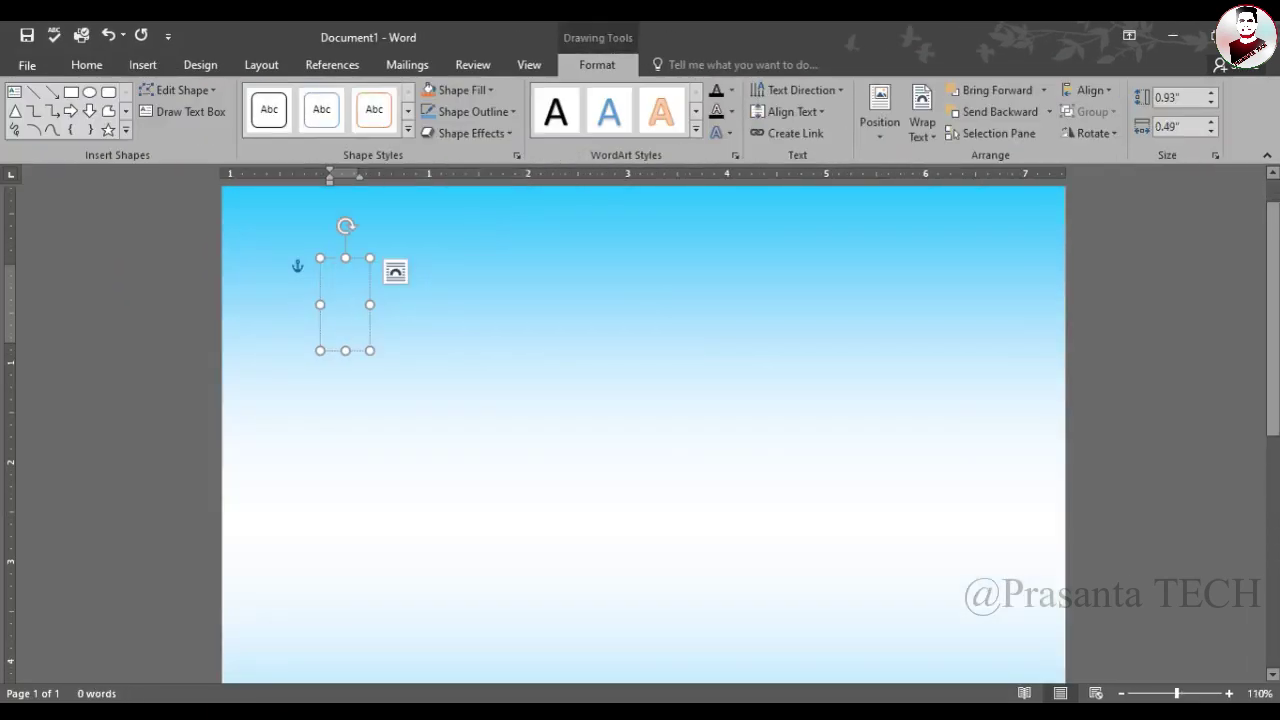
text(football Tourname)
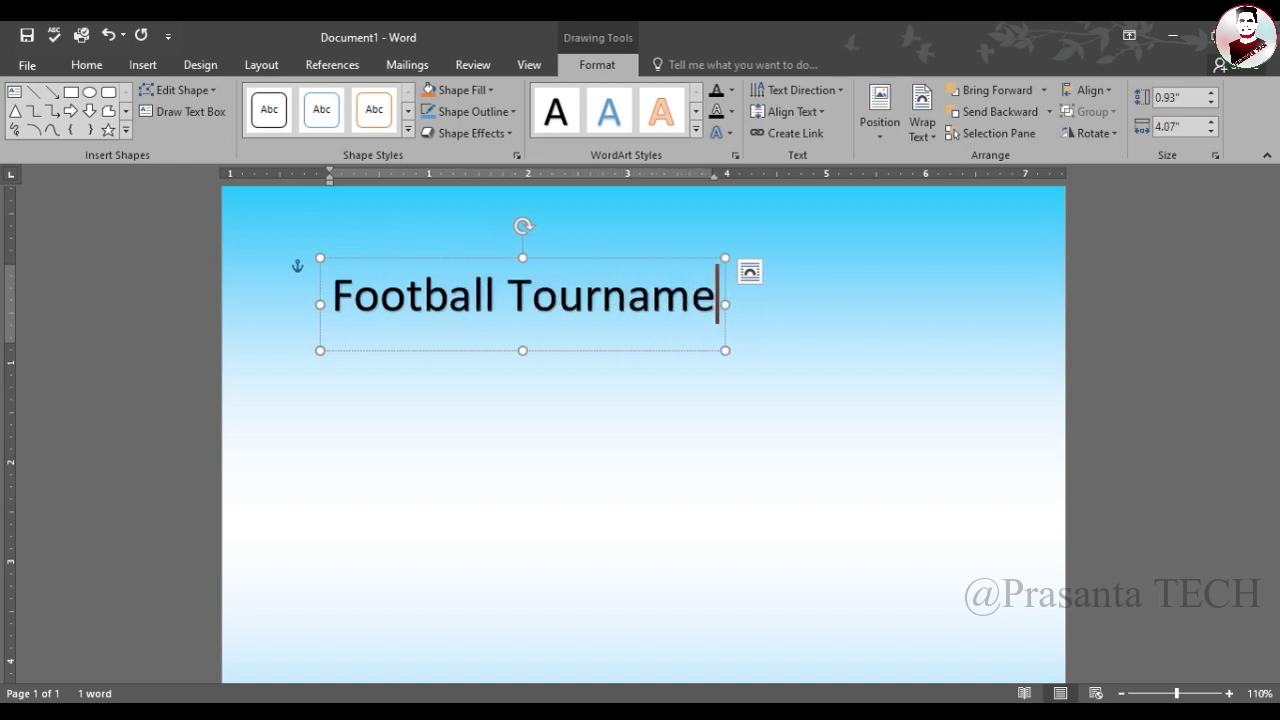
text(nt)
Set the title text in Algerian at 48 pt.
triple_click(632, 316)
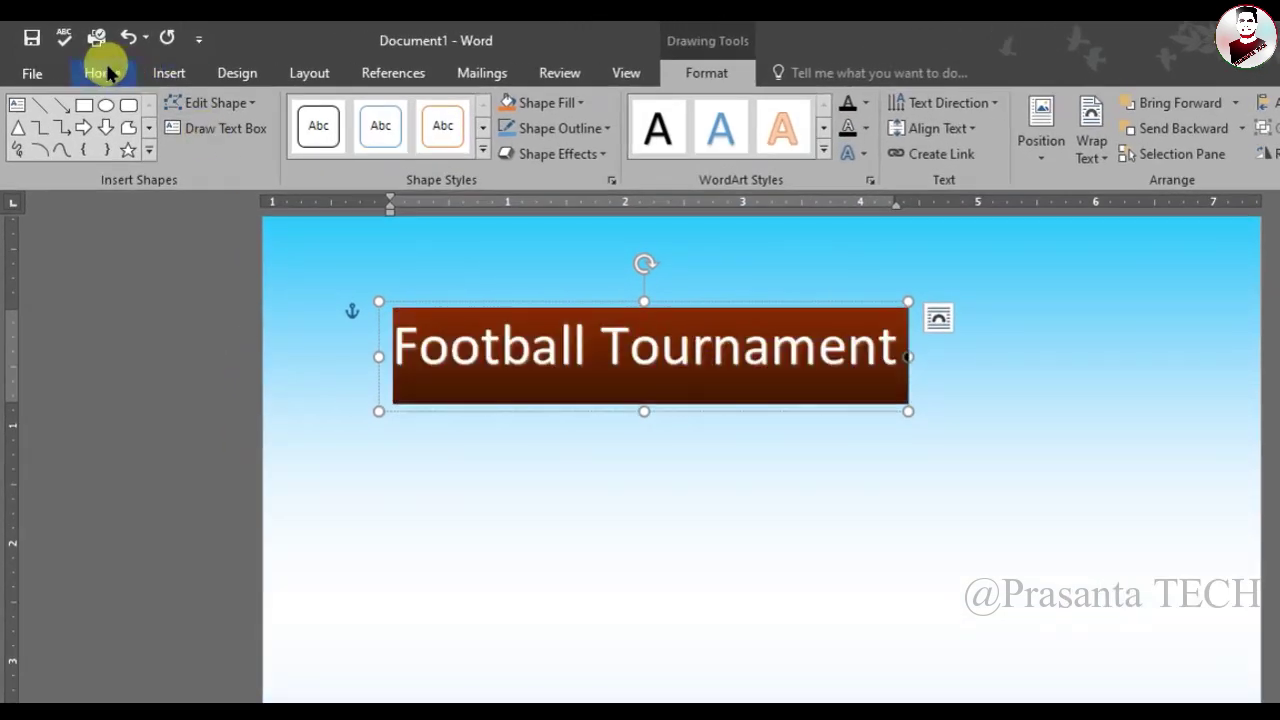
click(95, 67)
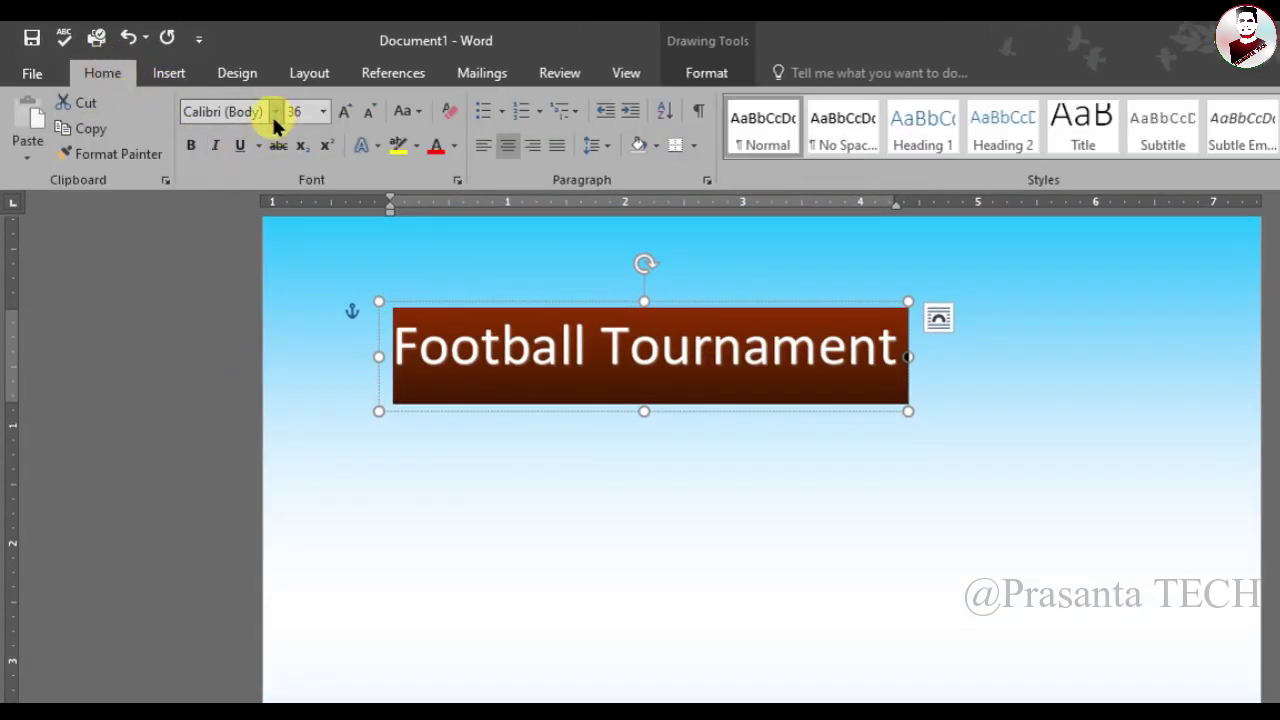
click(275, 112)
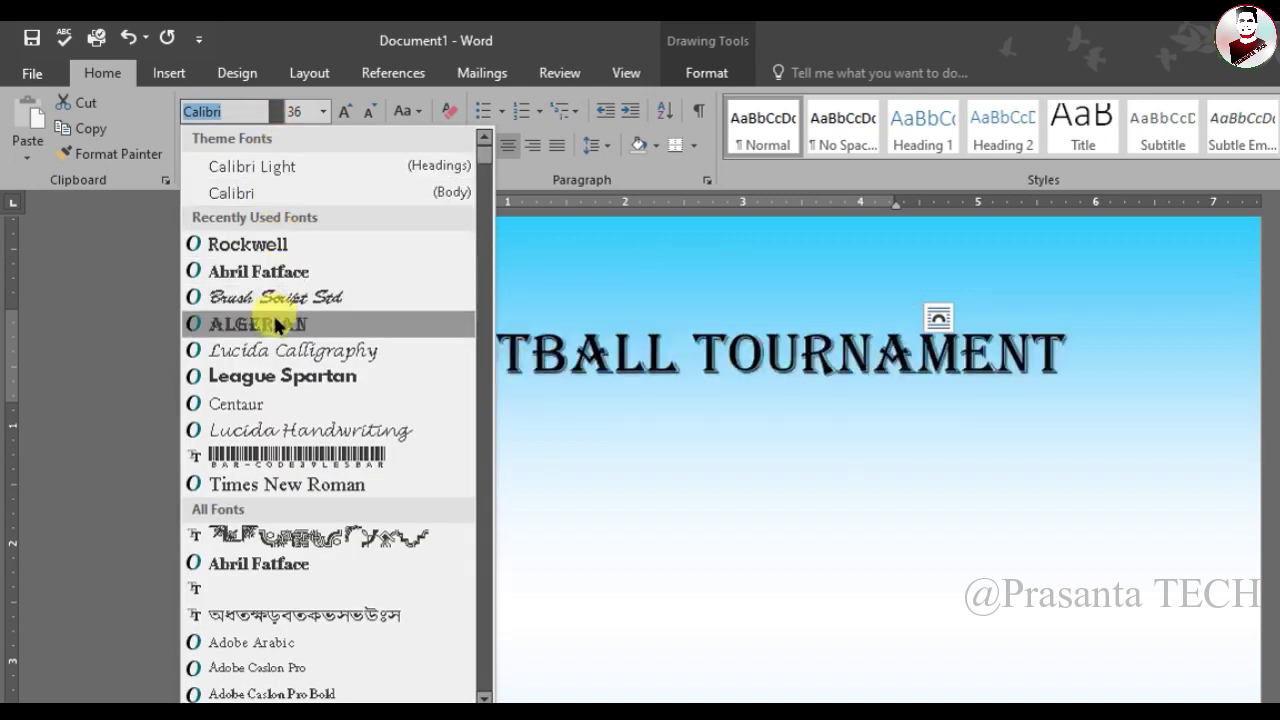
click(275, 323)
click(344, 111)
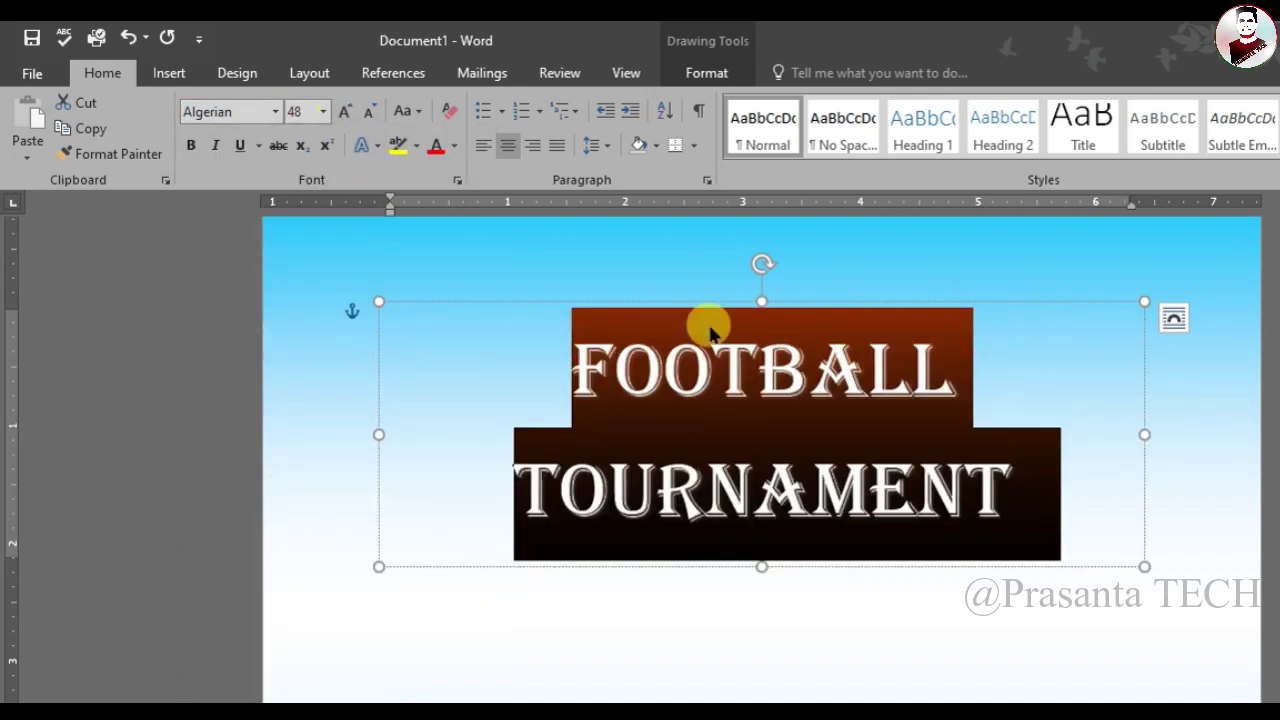
click(1145, 434)
Put TOURNAMENT on its own line and stretch the title box across the page top.
drag(1146, 434, 1257, 434)
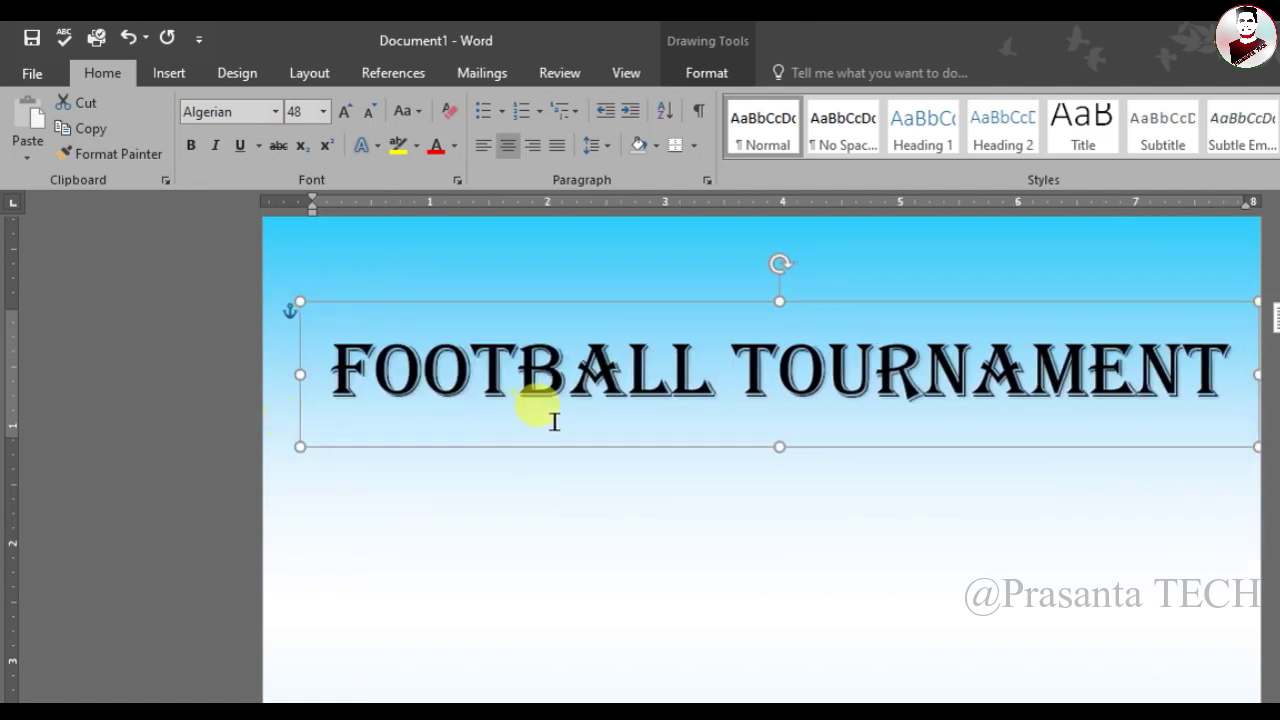
drag(298, 373, 312, 374)
click(740, 378)
key(BackSpace)
key(Return)
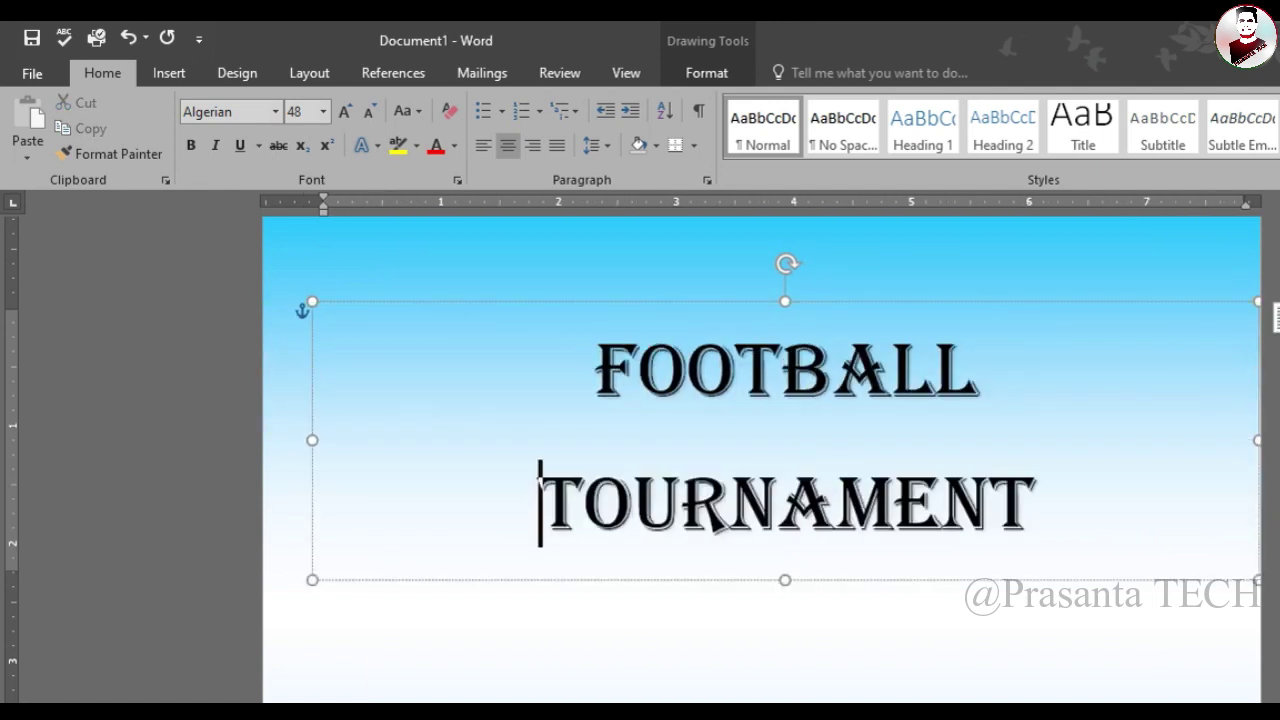
click(862, 301)
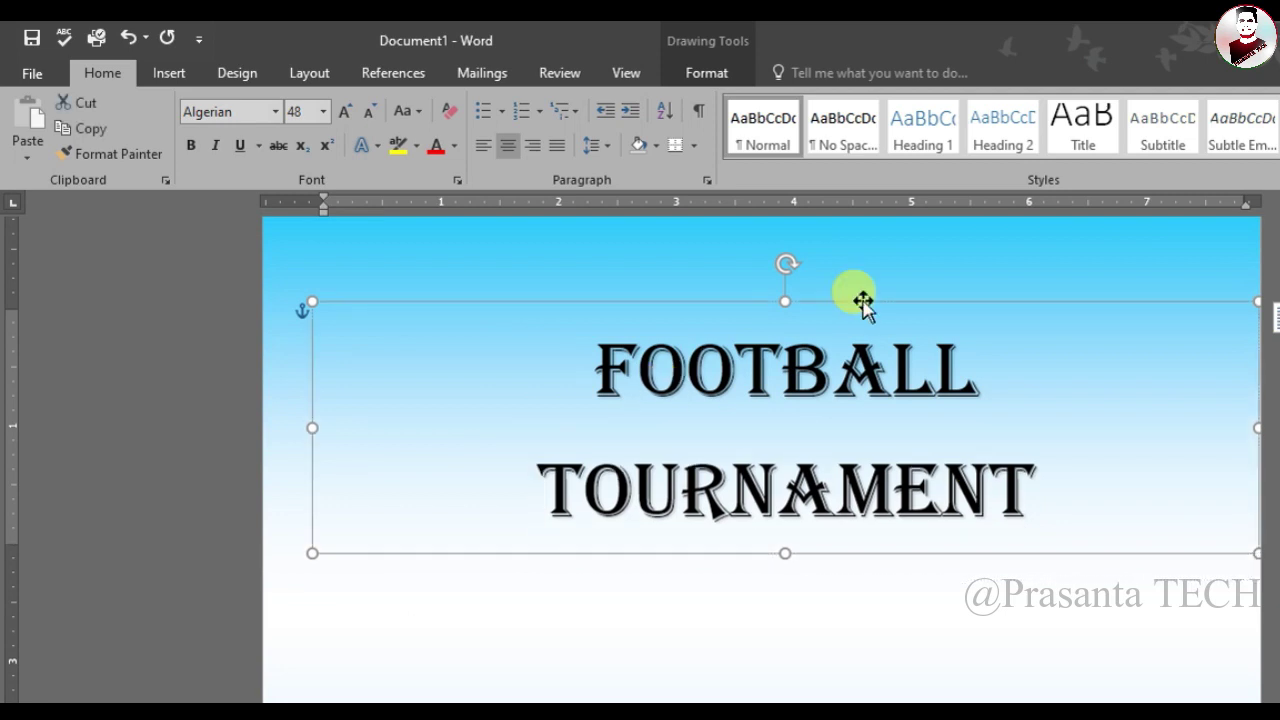
drag(862, 301, 839, 238)
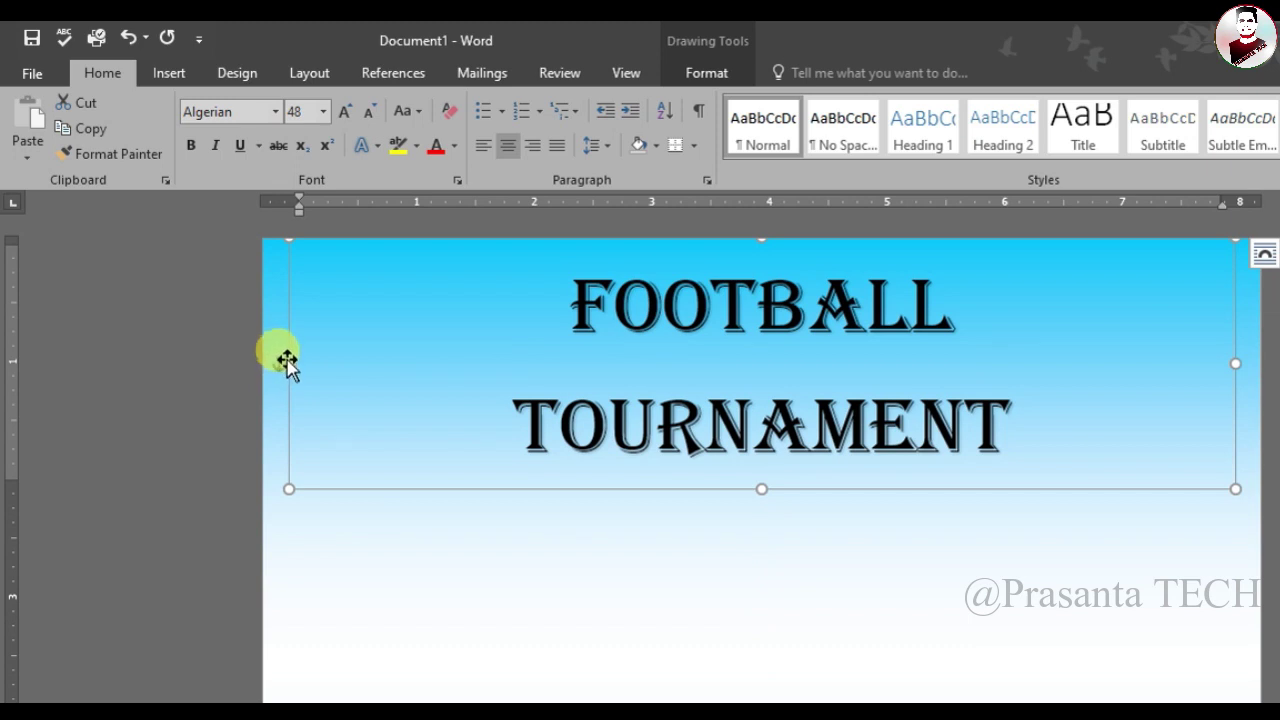
drag(288, 366, 264, 365)
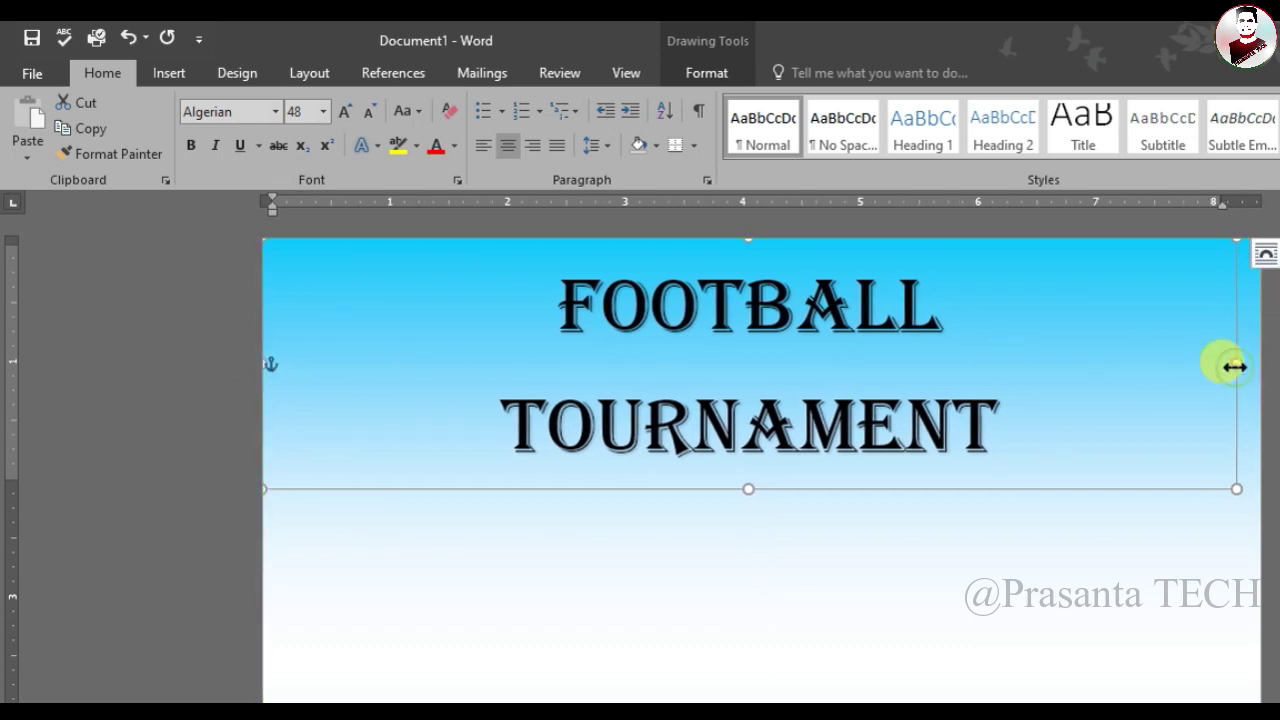
drag(1237, 366, 1255, 366)
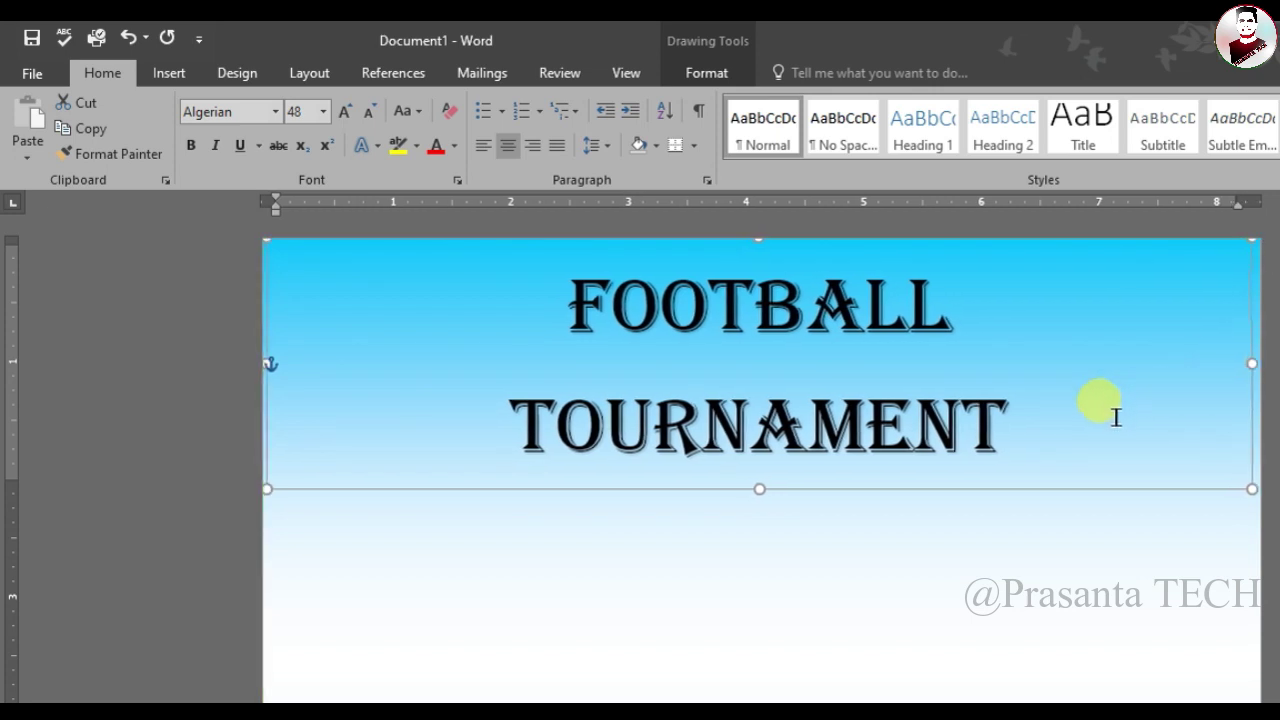
Give the title the Can Up transform arch.
click(690, 72)
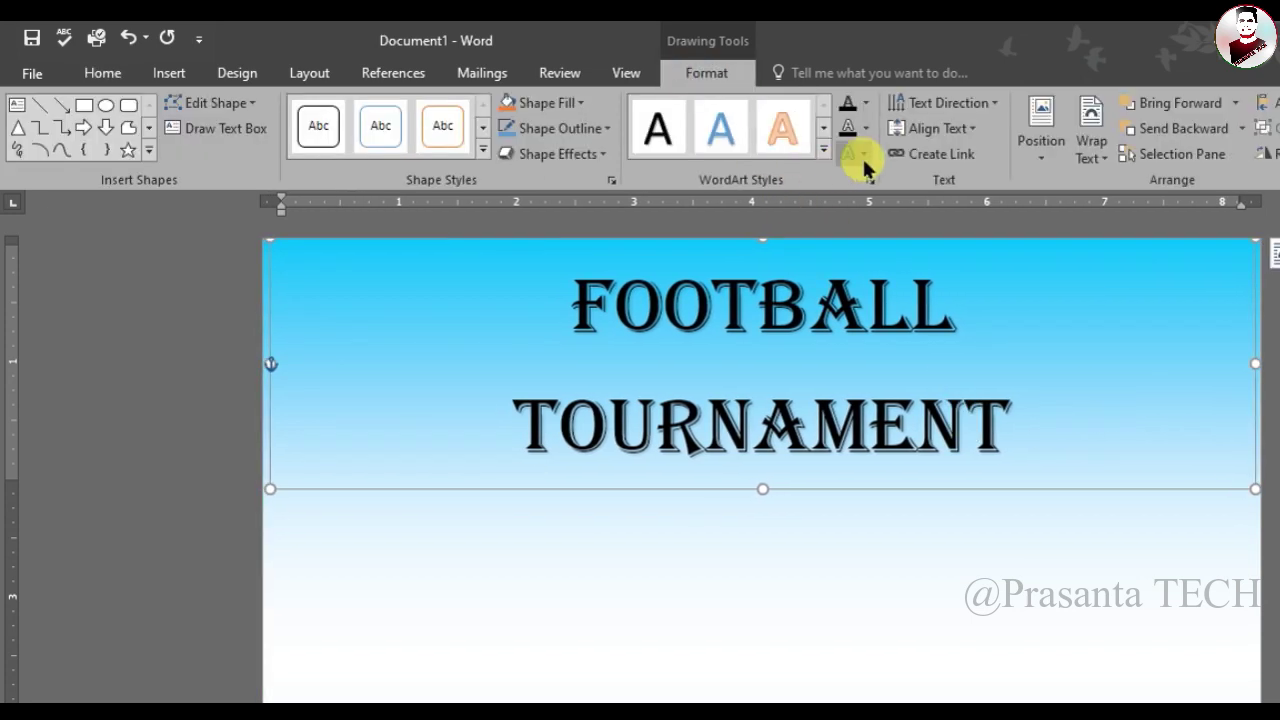
click(862, 155)
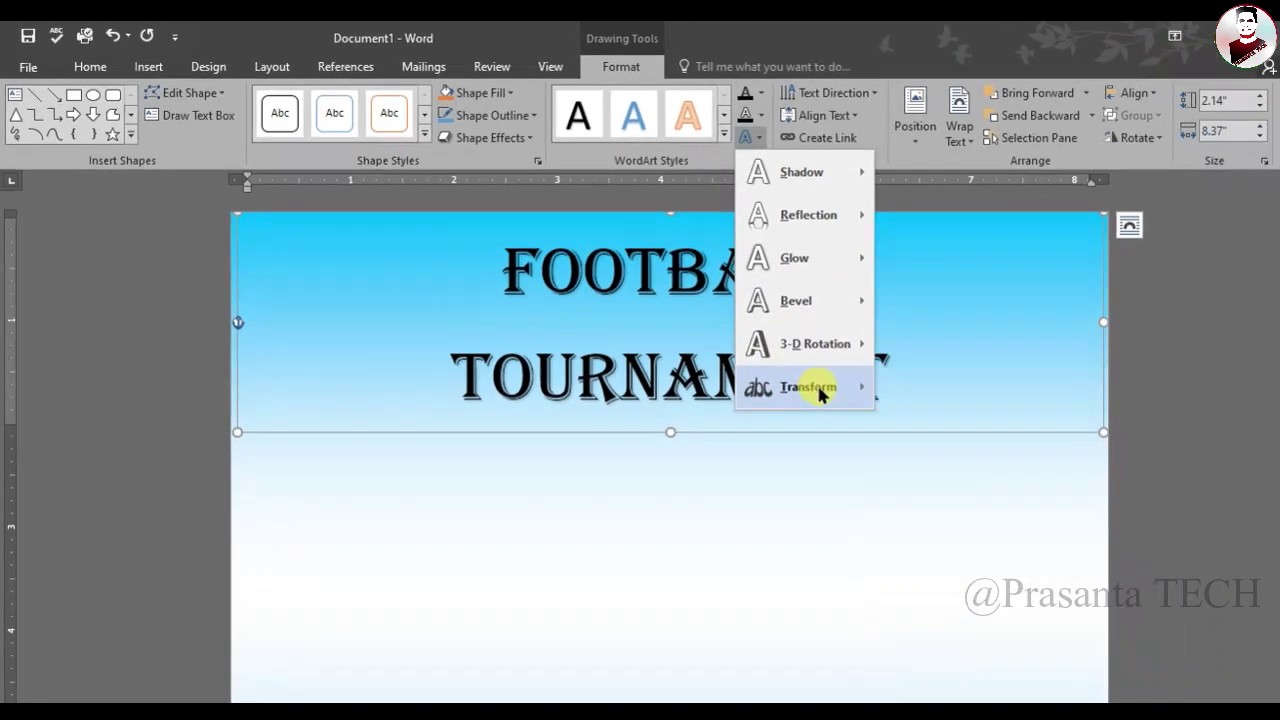
mouse_move(788, 375)
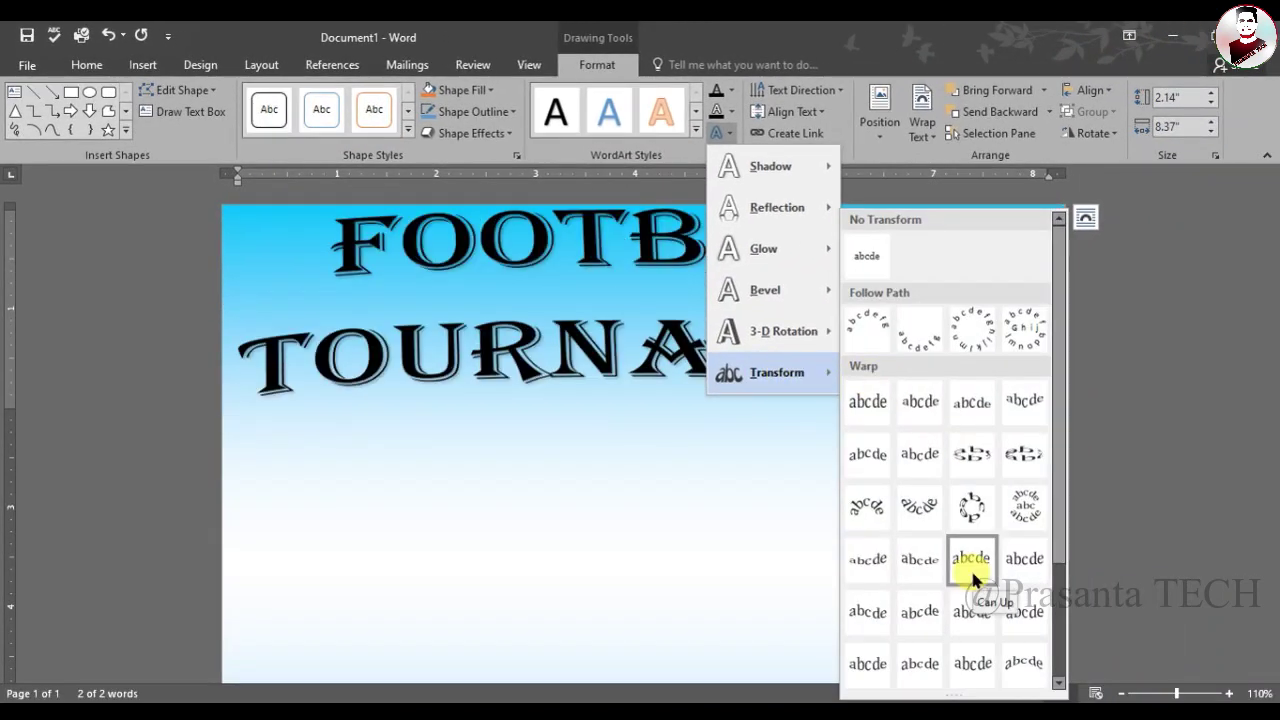
click(970, 567)
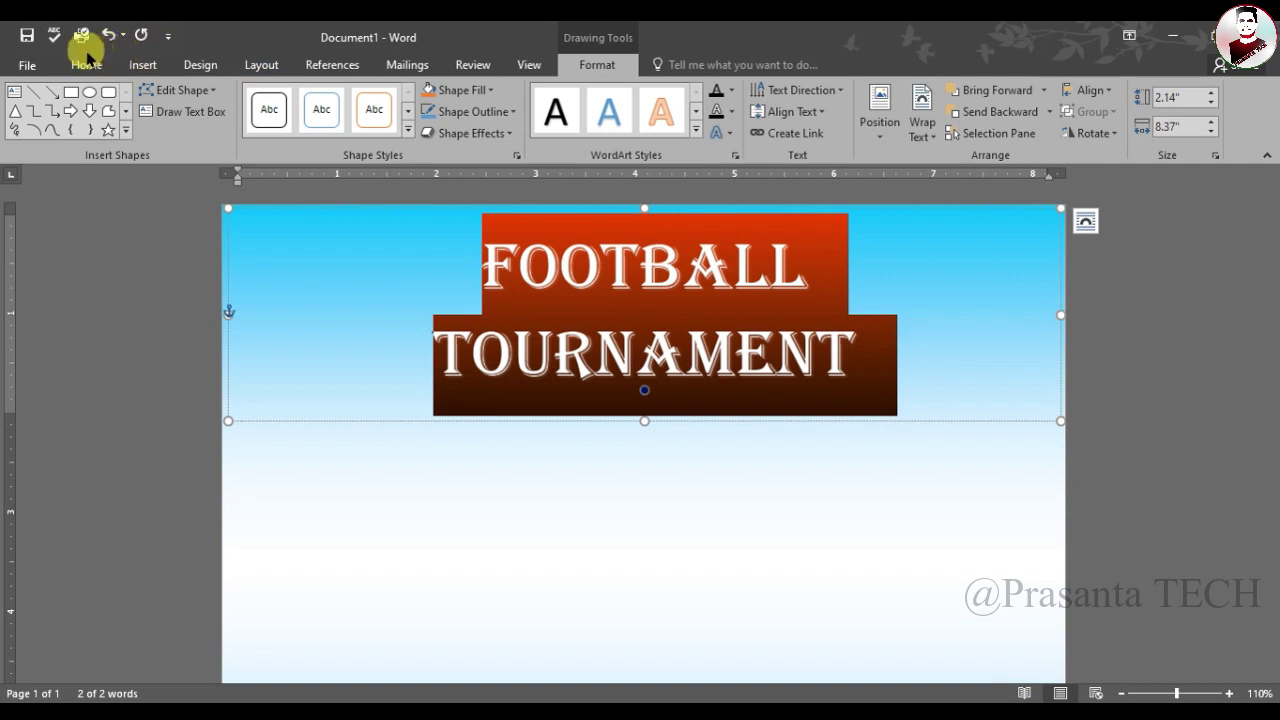
Colour the title text dark blue.
click(85, 68)
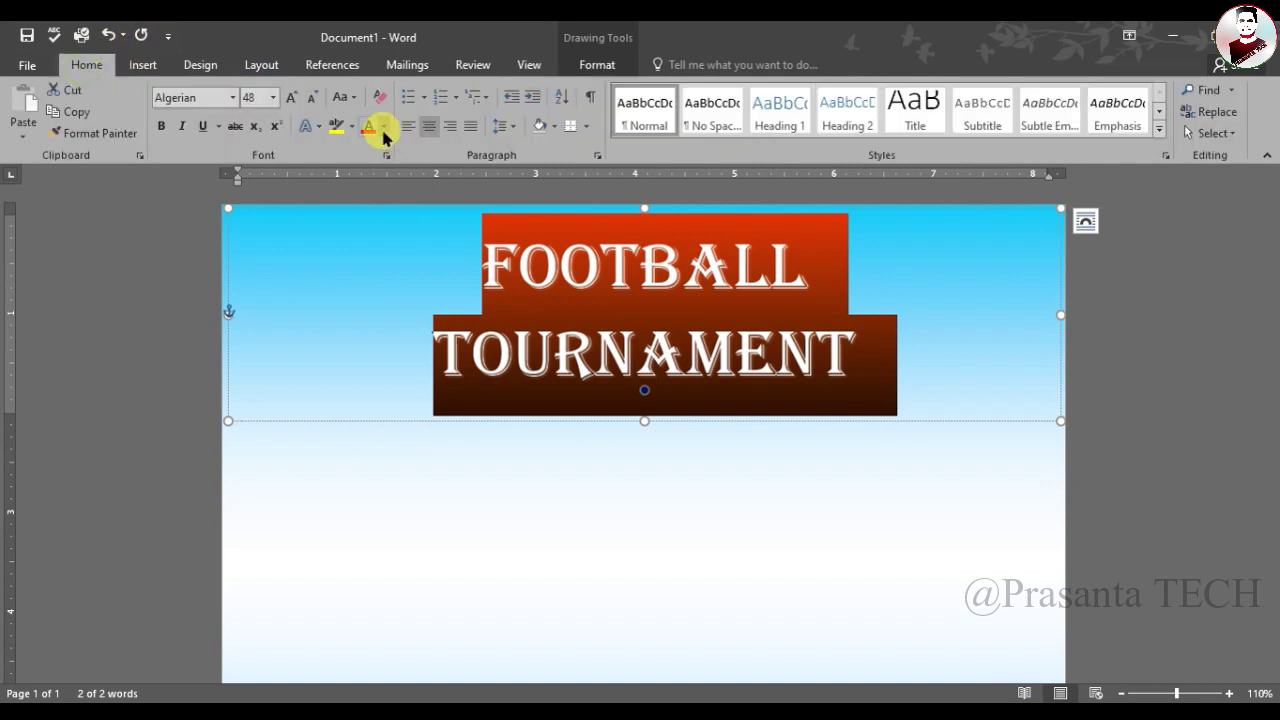
click(384, 127)
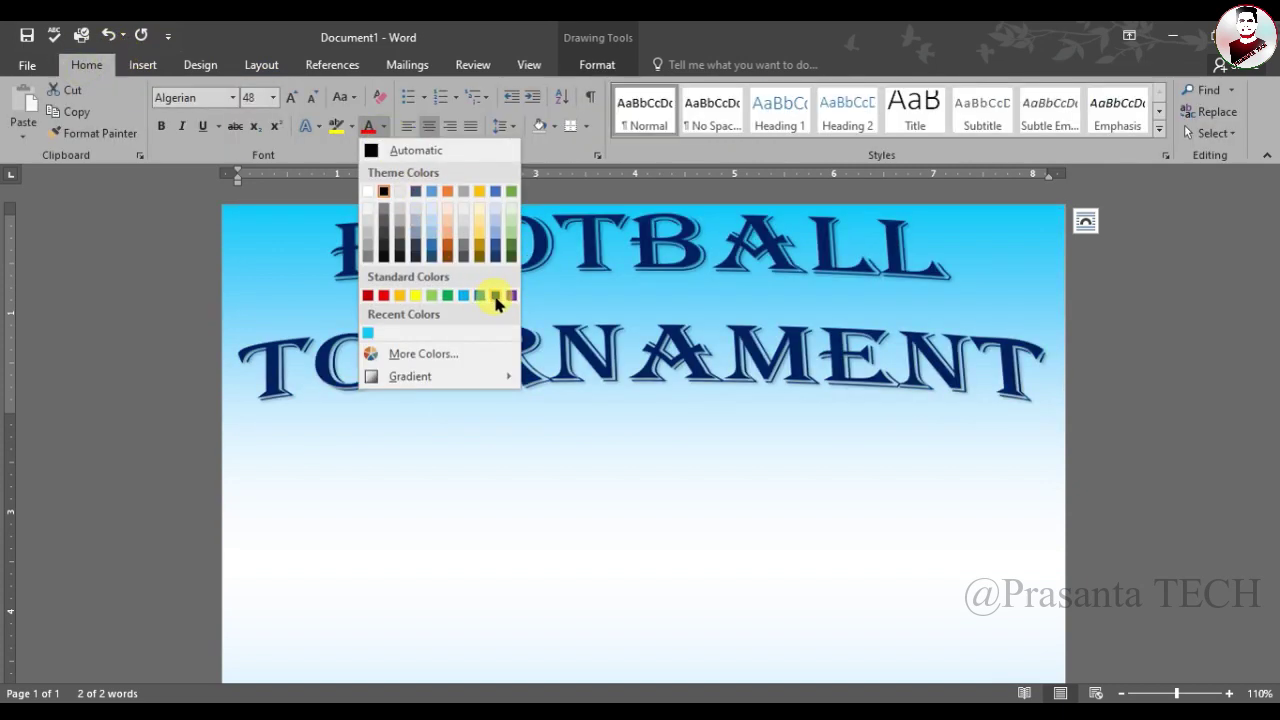
click(597, 64)
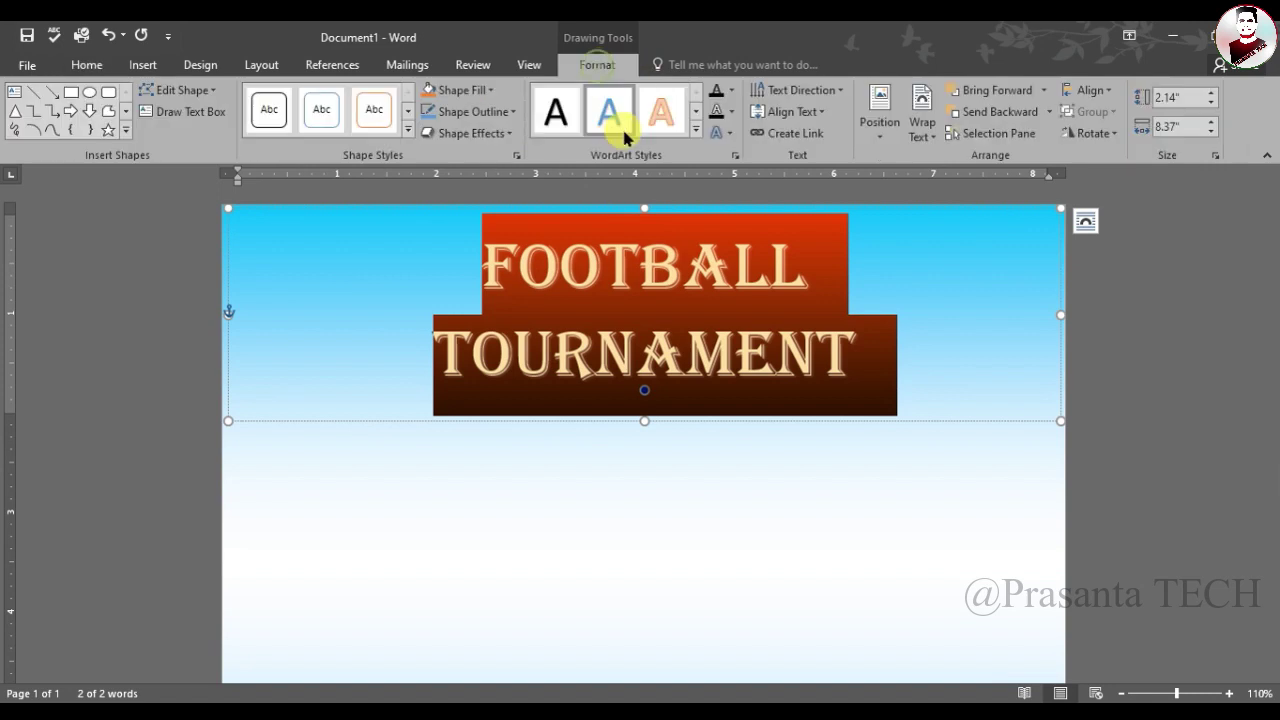
Add an orange 5 pt glow to the title.
click(728, 132)
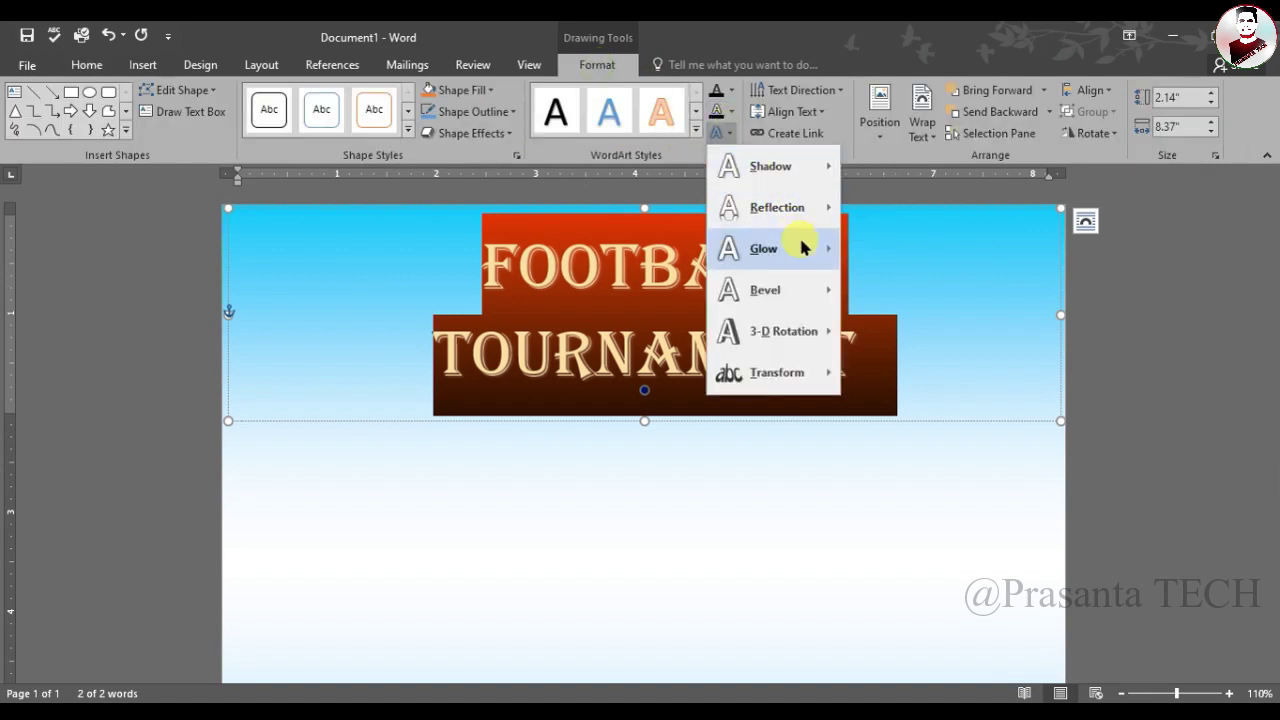
mouse_move(812, 249)
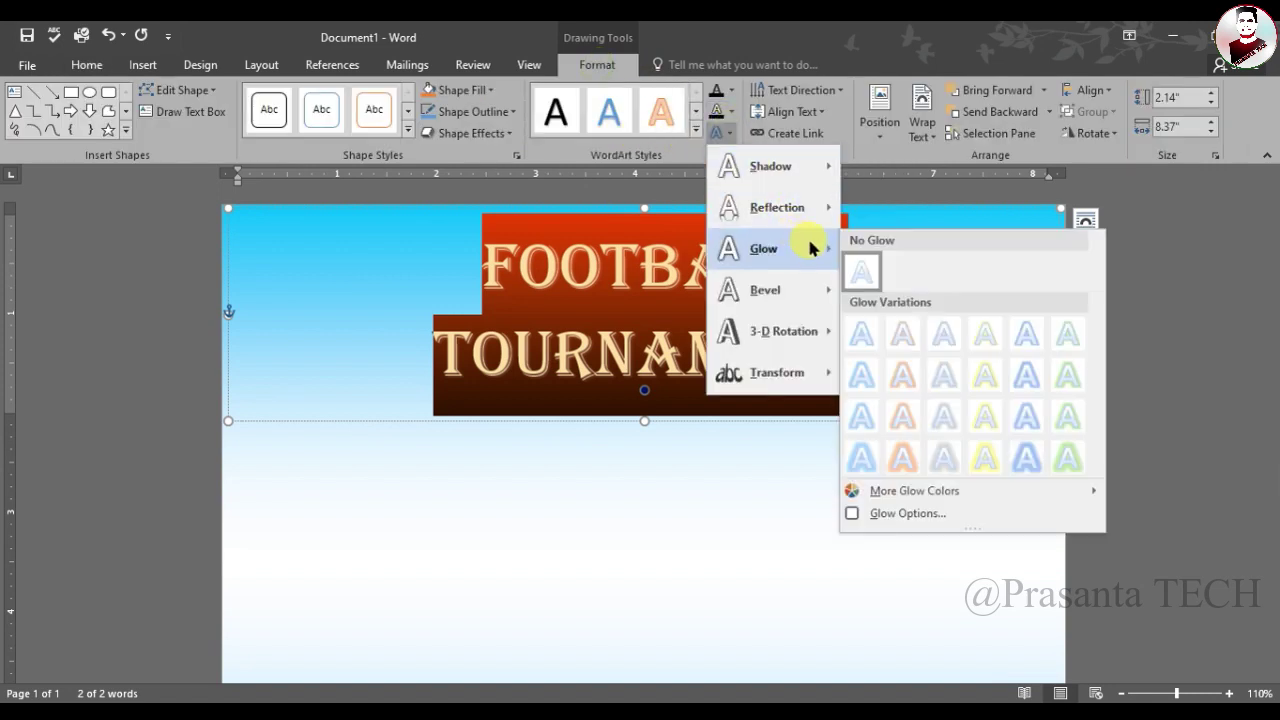
click(913, 335)
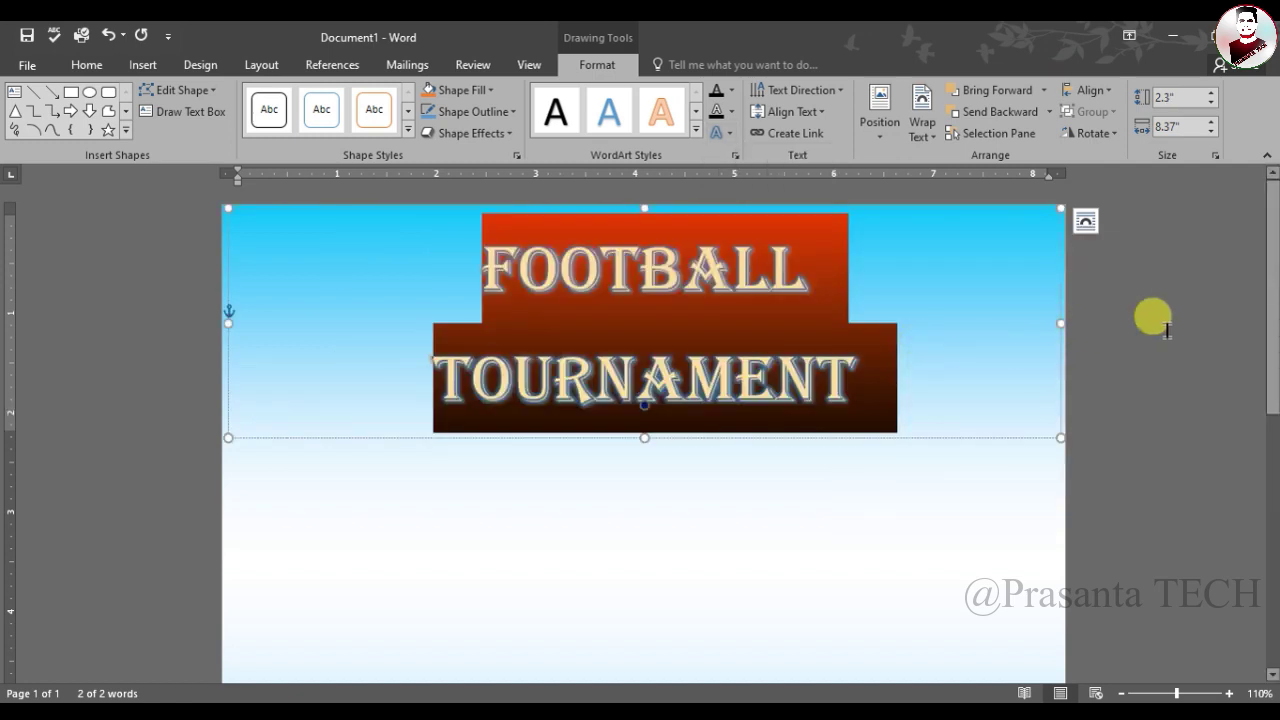
click(1155, 322)
Insert the fotbl football picture from the Pictures folder.
click(143, 65)
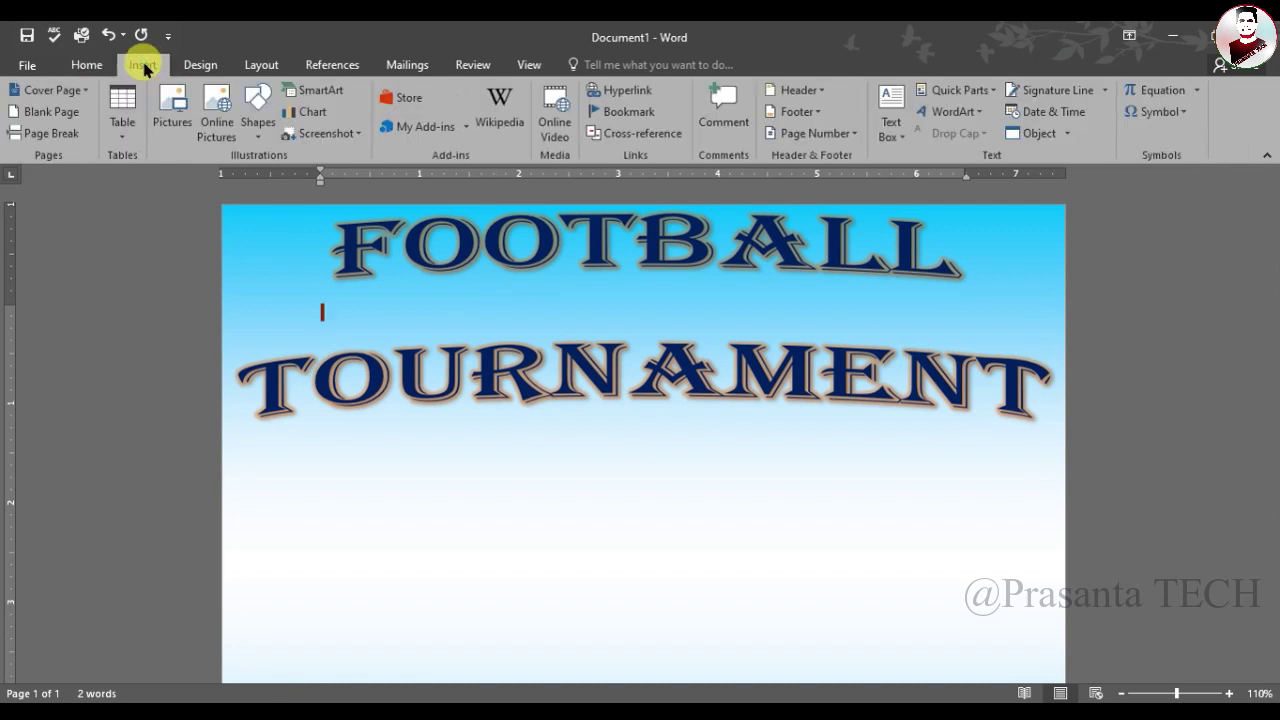
click(195, 106)
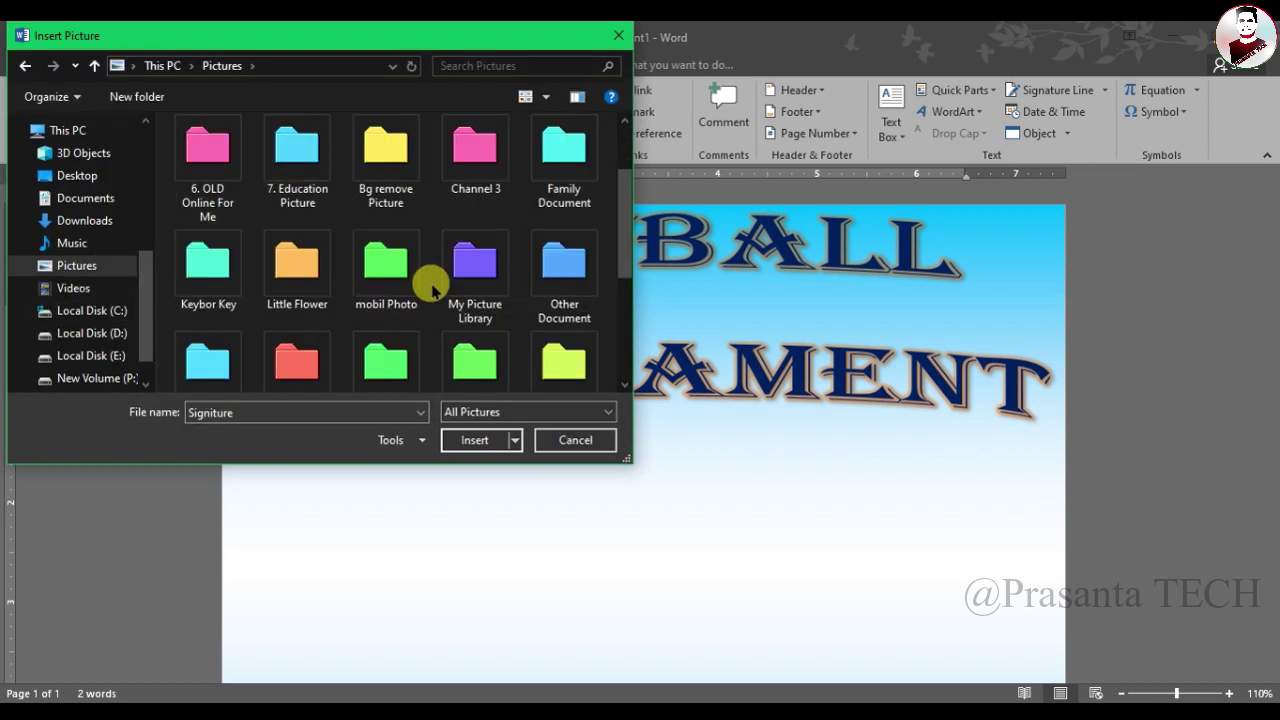
scroll(432, 289, down, 5)
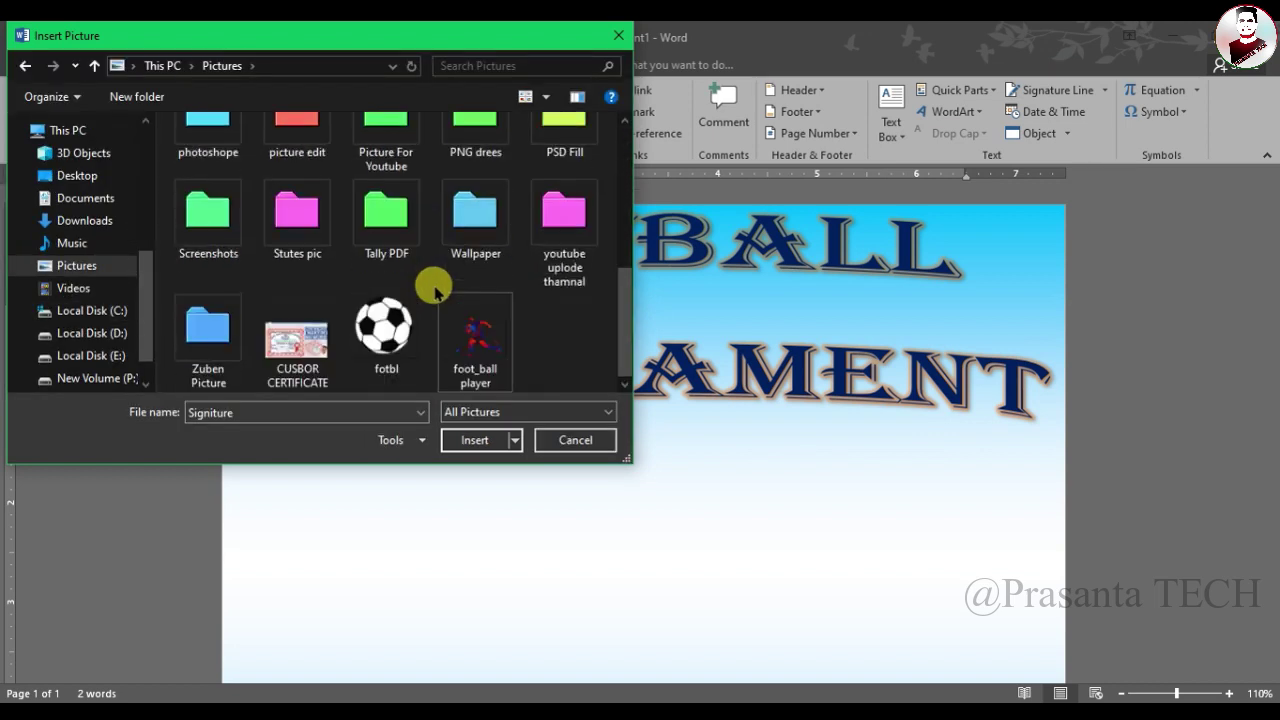
click(405, 330)
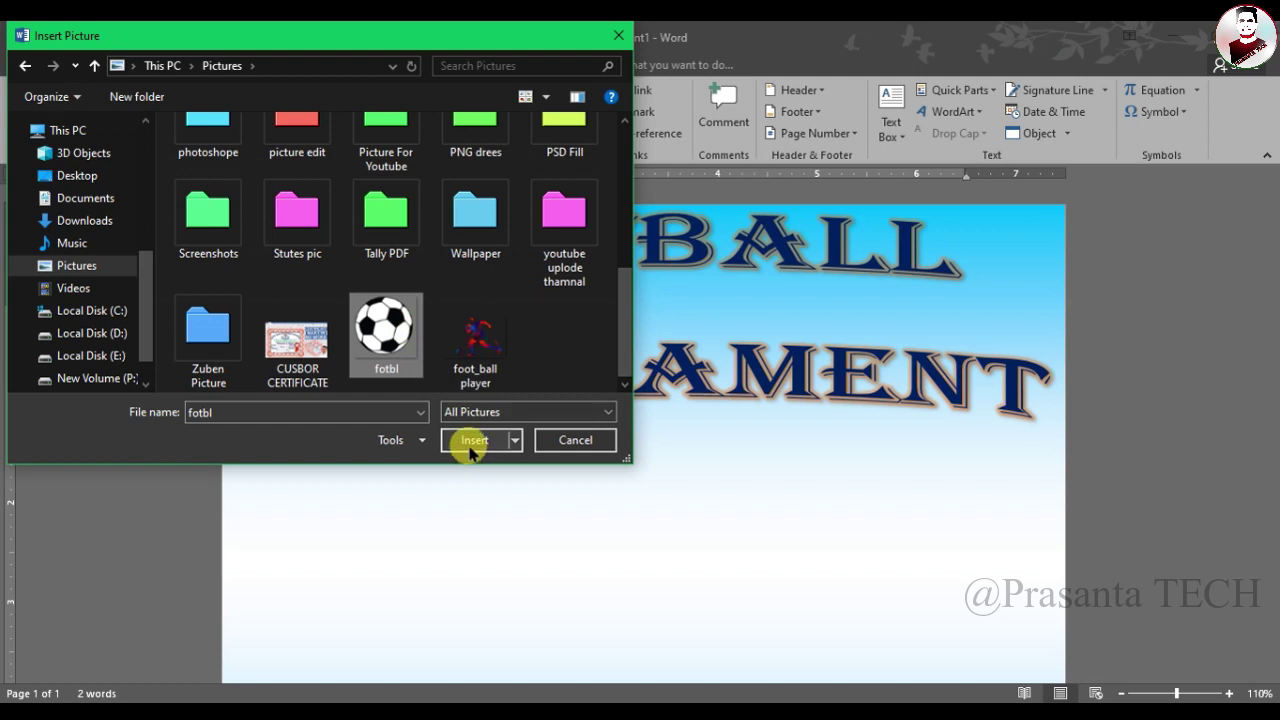
click(472, 442)
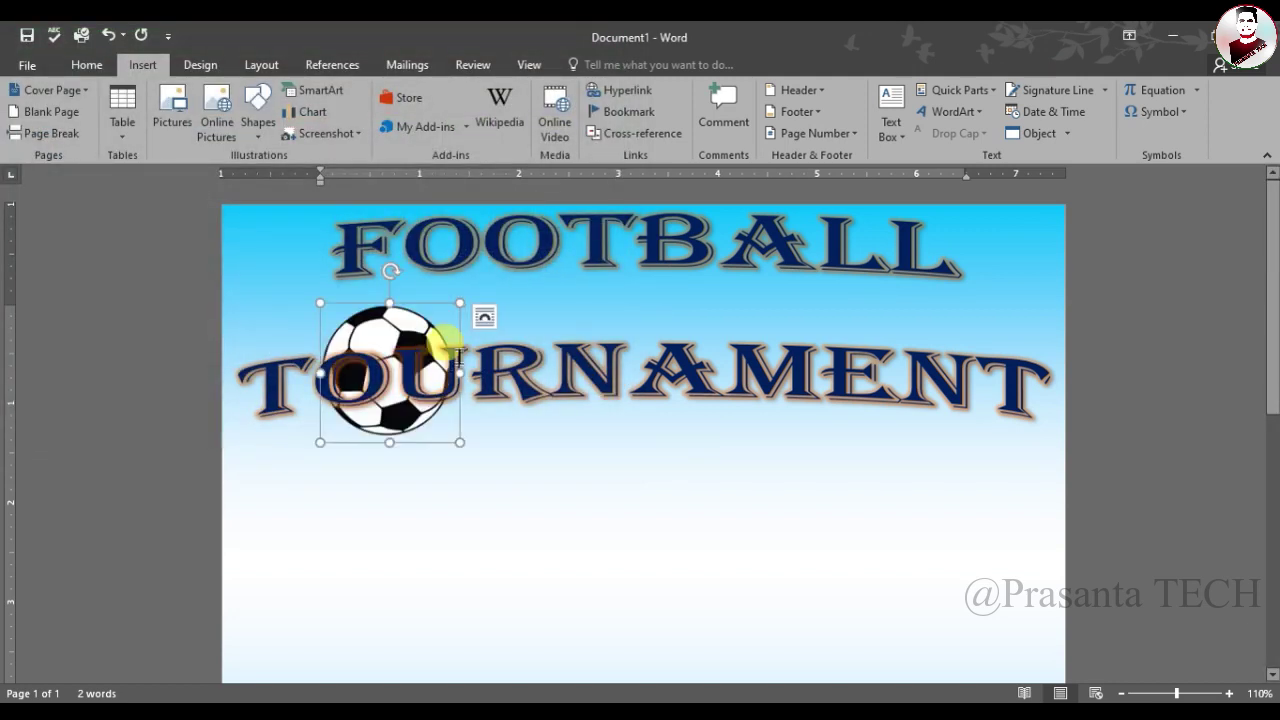
Float the ball in front of text, shrink it and place it top-left.
click(882, 131)
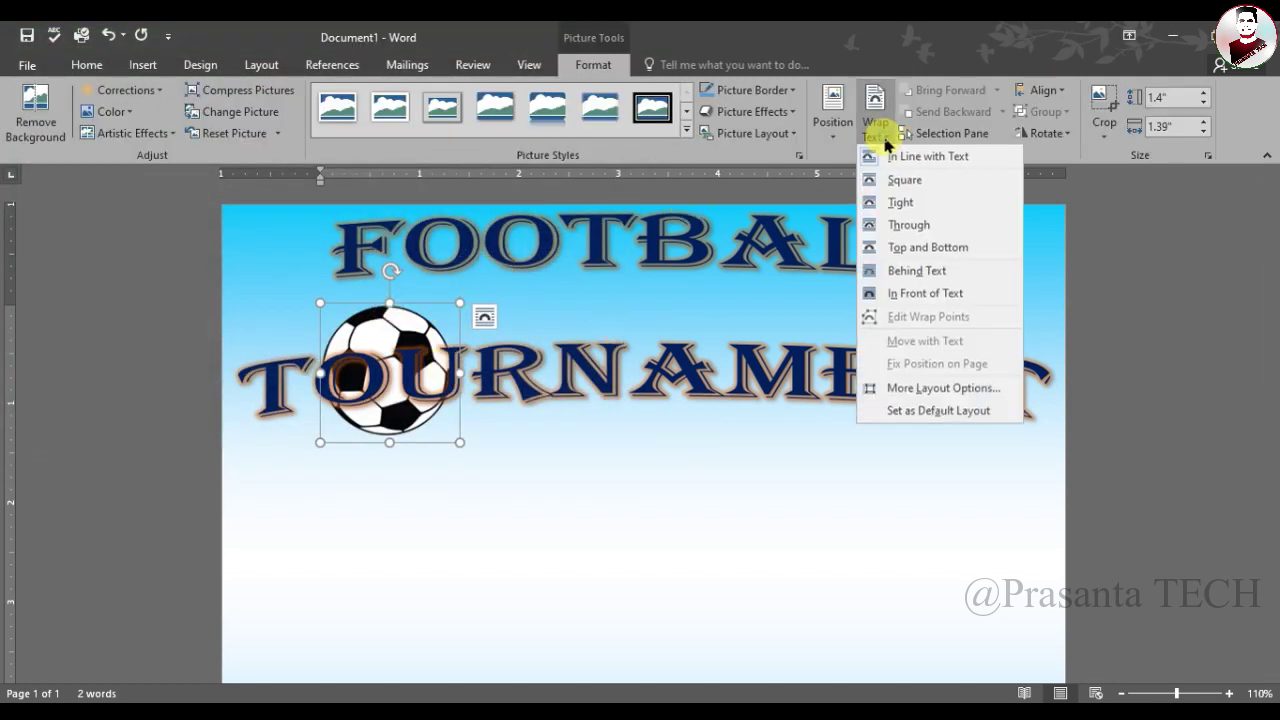
click(912, 295)
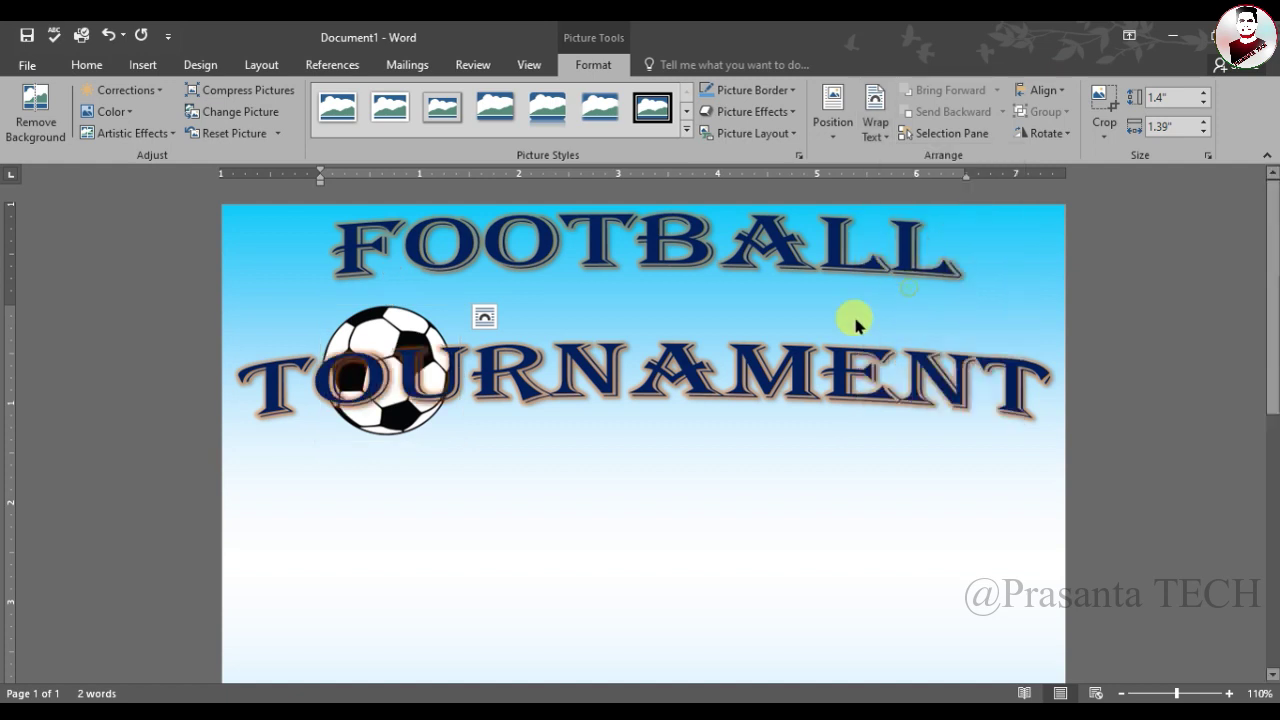
drag(400, 385, 302, 296)
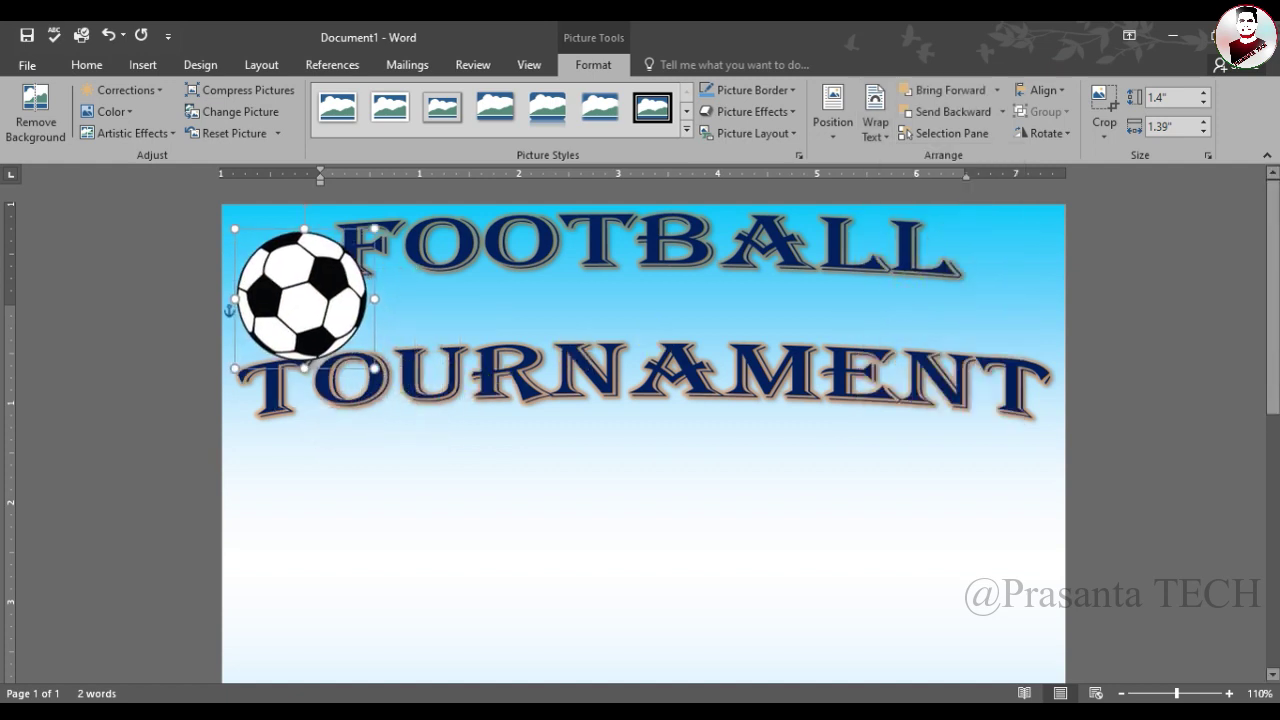
drag(360, 353, 330, 288)
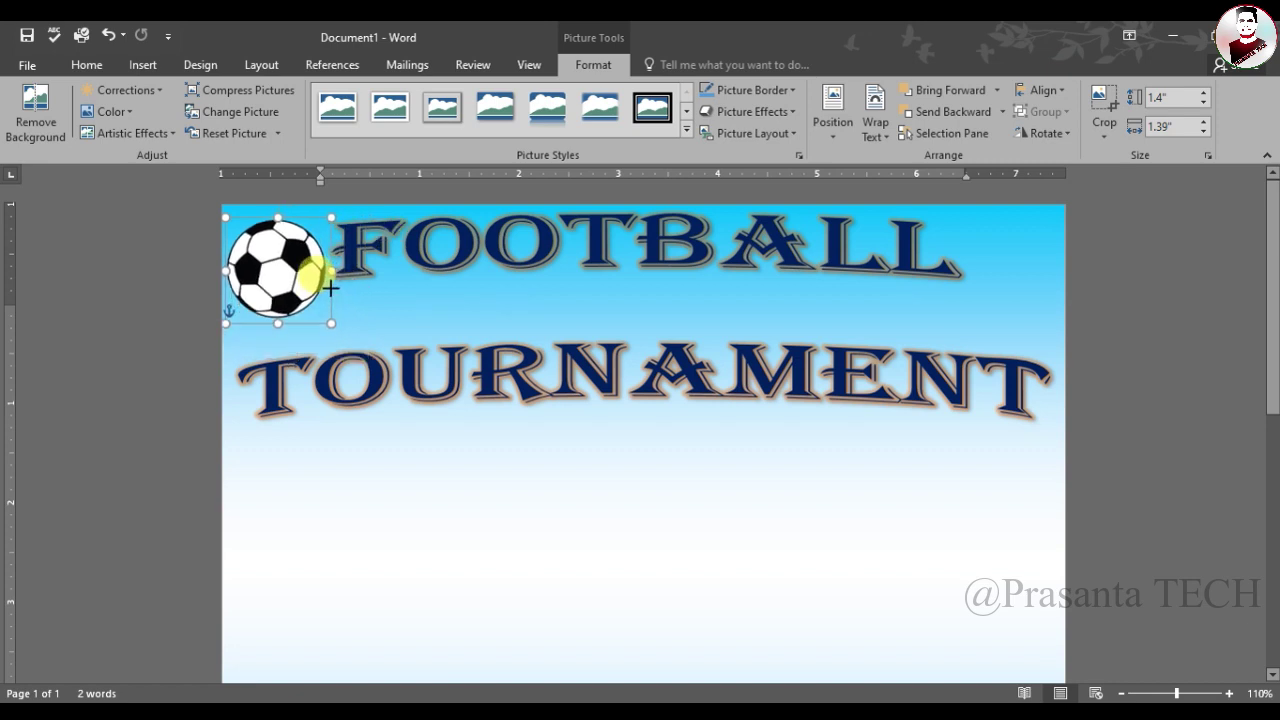
drag(359, 317, 360, 318)
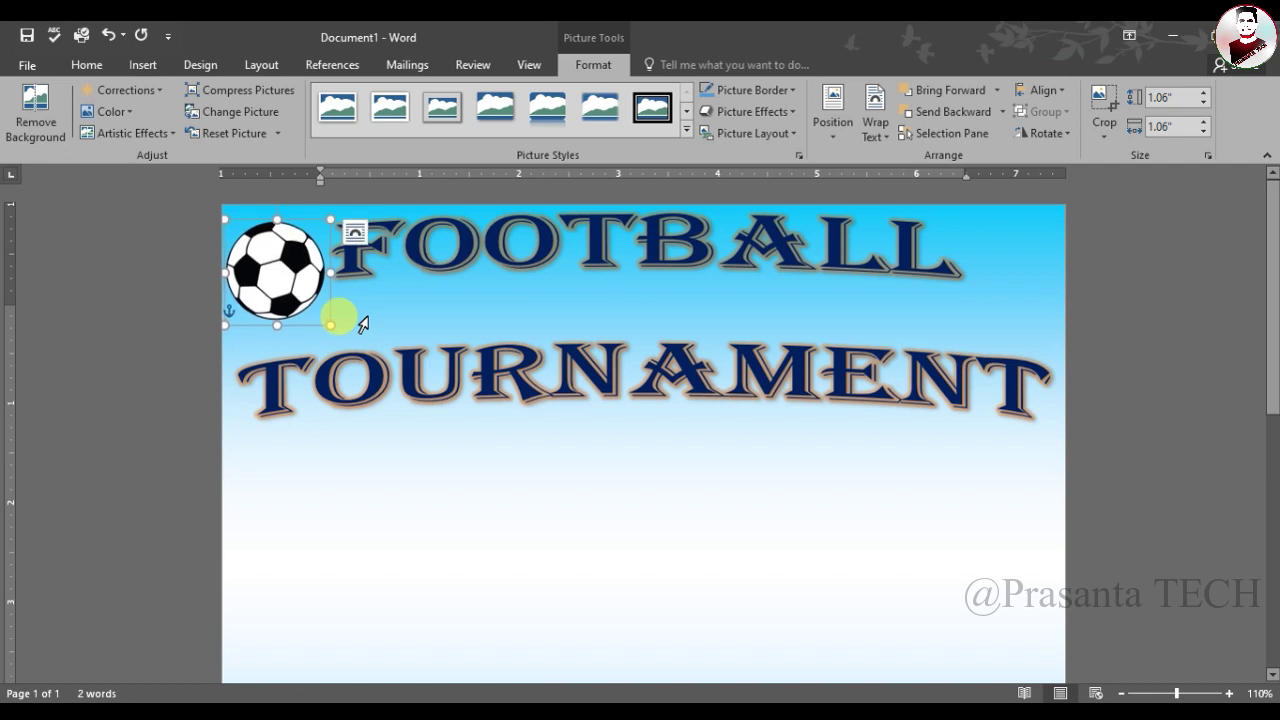
Place a copy of the ball just after the word FOOTBALL.
drag(298, 286, 1027, 287)
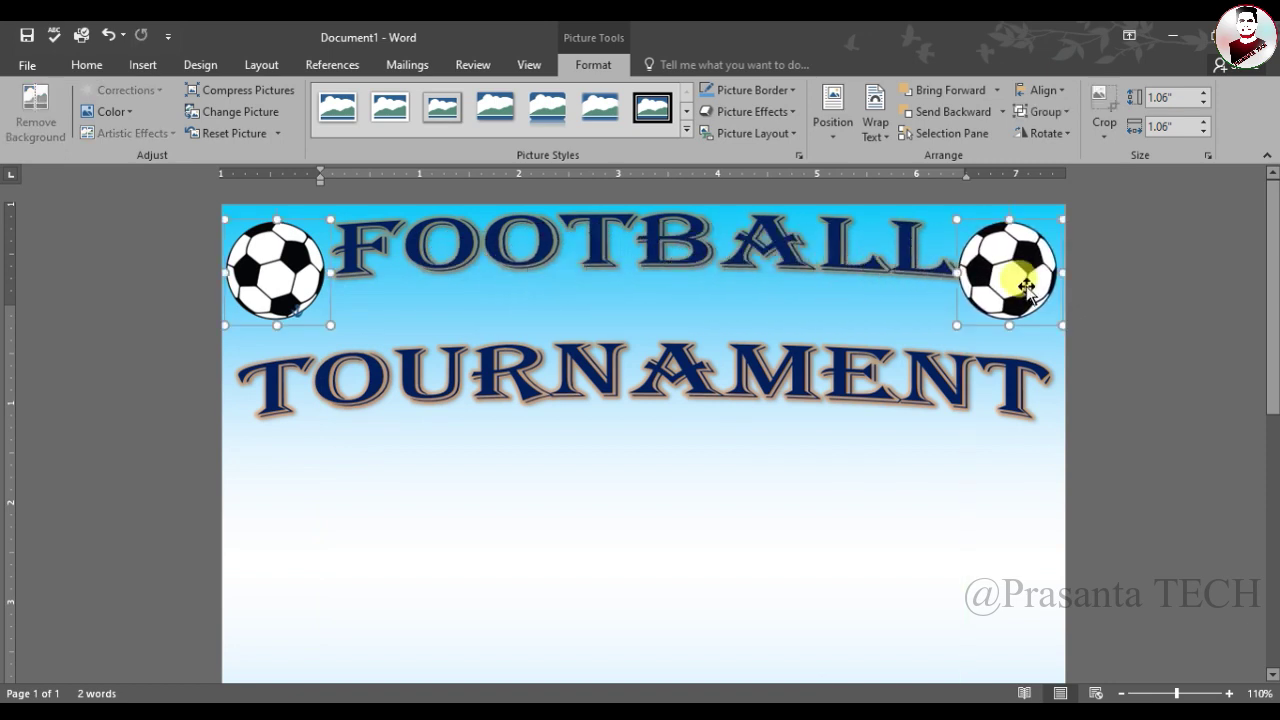
click(1112, 293)
drag(1013, 300, 1020, 297)
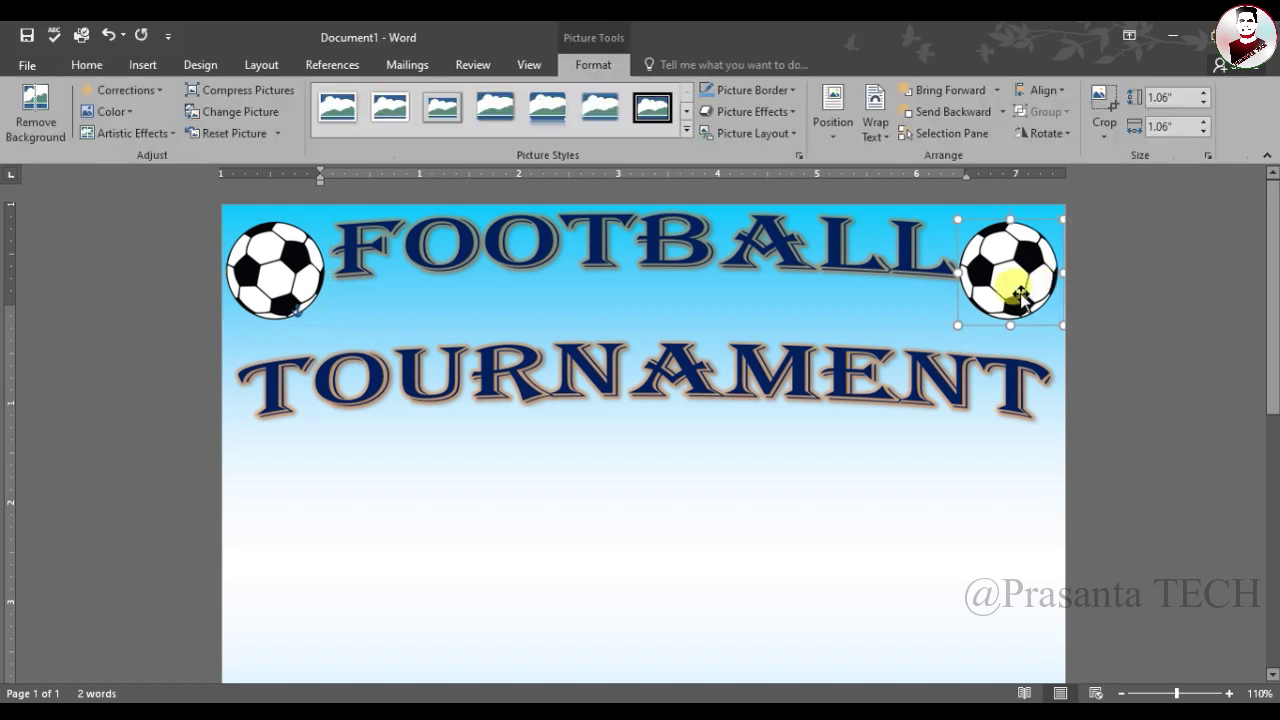
Insert the foot_ball player picture.
click(685, 395)
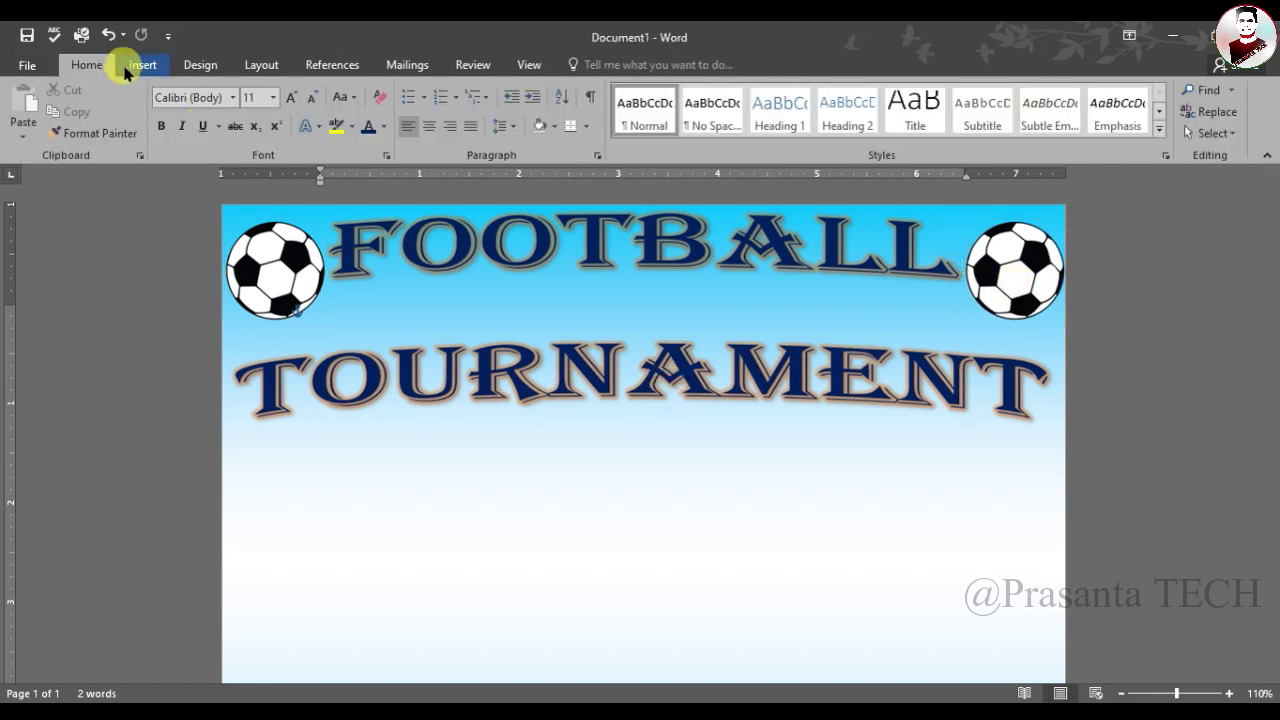
click(142, 64)
click(180, 123)
scroll(457, 334, down, 3)
scroll(437, 309, down, 3)
scroll(434, 340, down, 3)
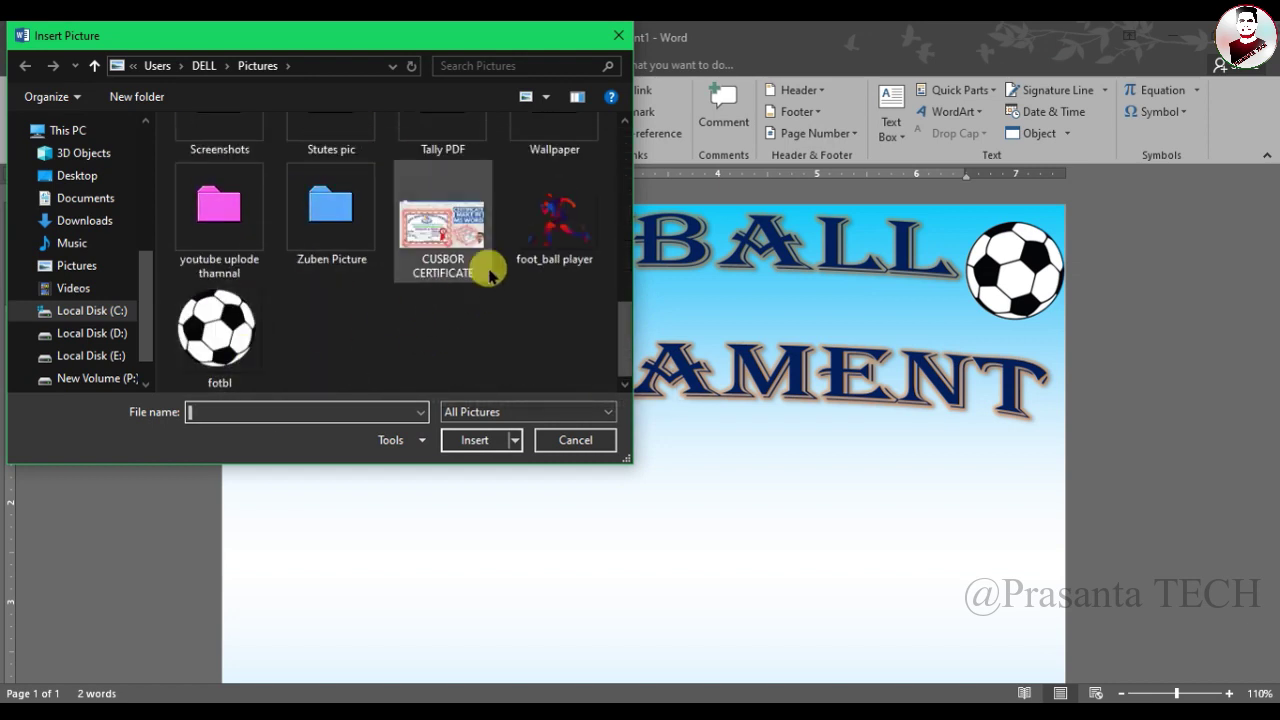
click(553, 225)
click(465, 442)
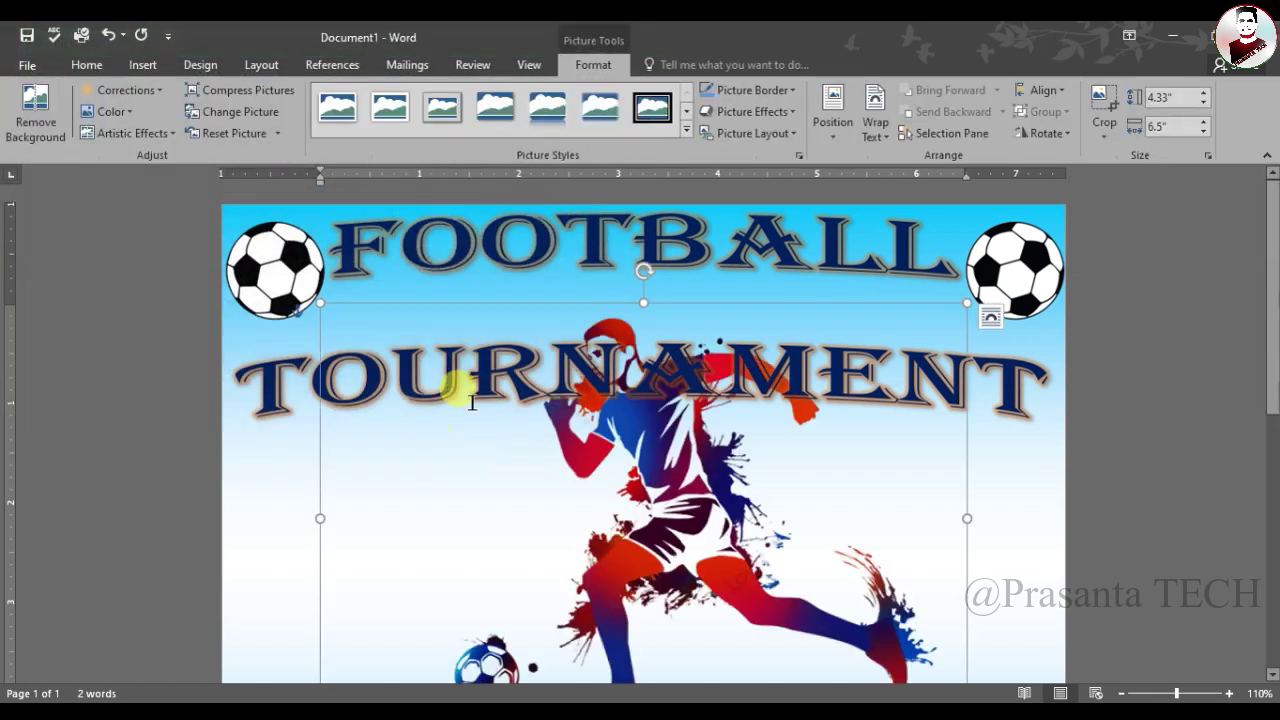
Float the player in front of text, resize it and centre it below TOURNAMENT.
click(876, 128)
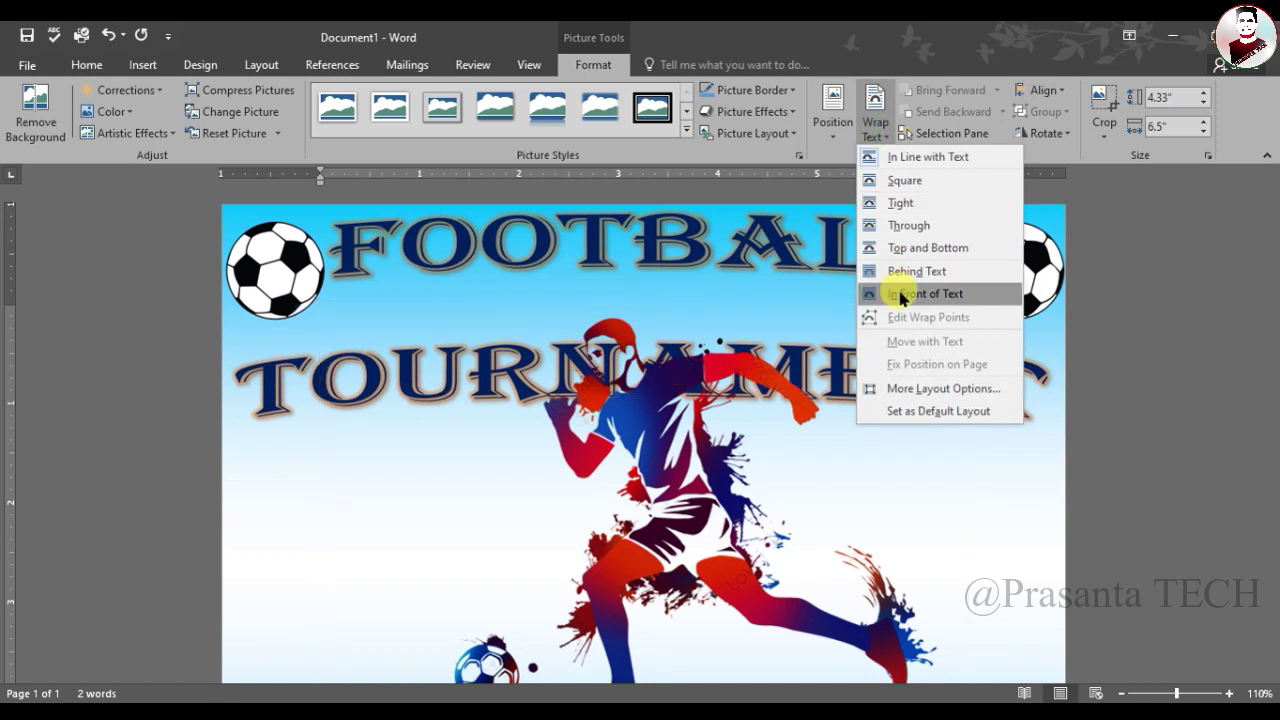
click(900, 293)
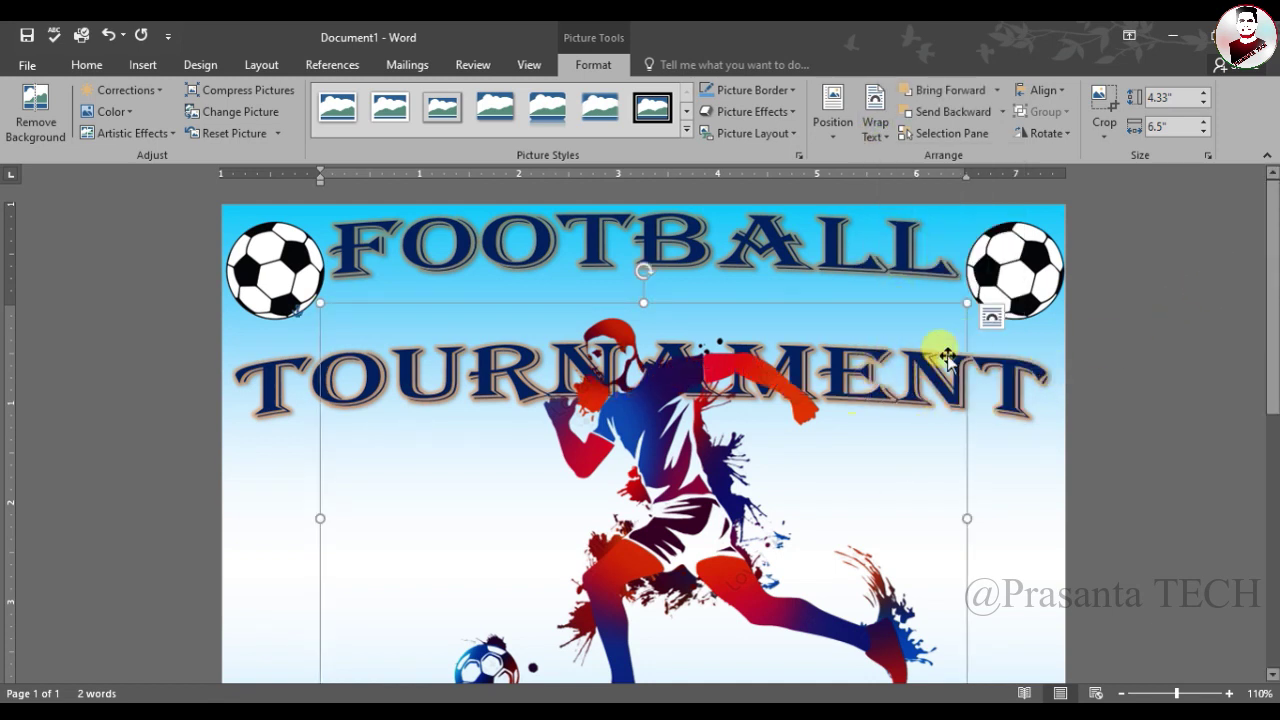
drag(967, 302, 749, 448)
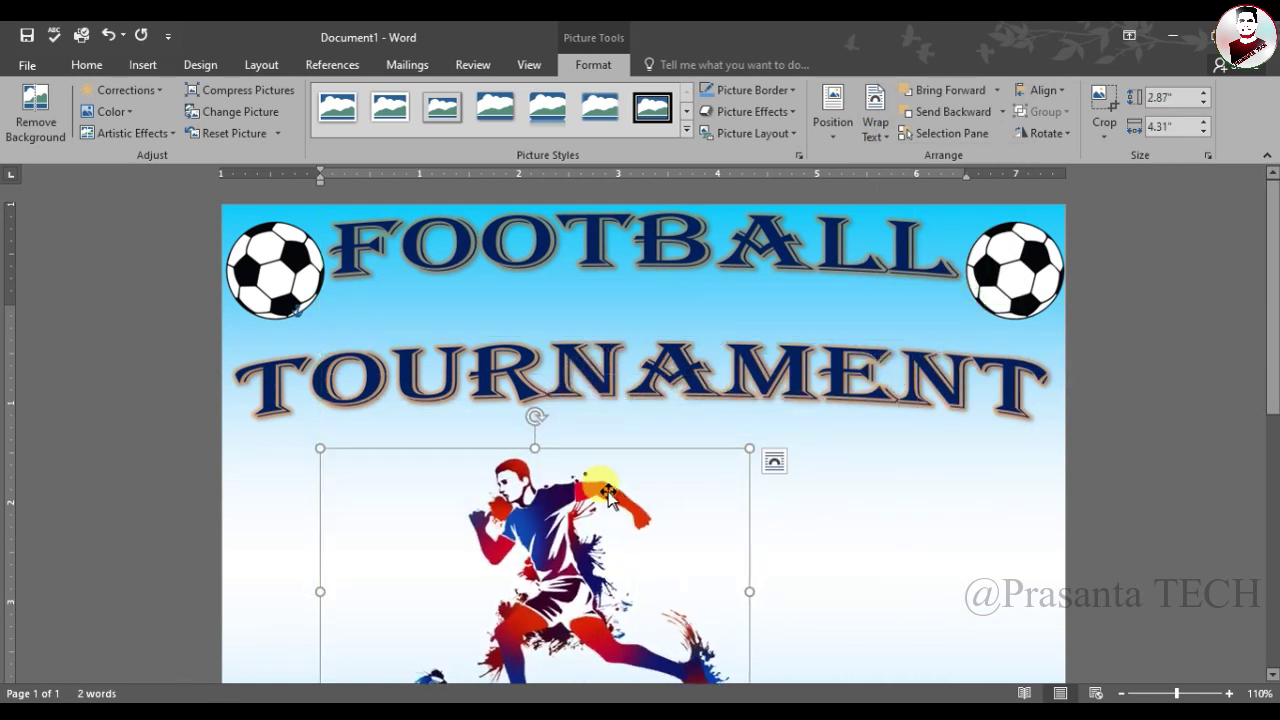
drag(1270, 303, 1262, 380)
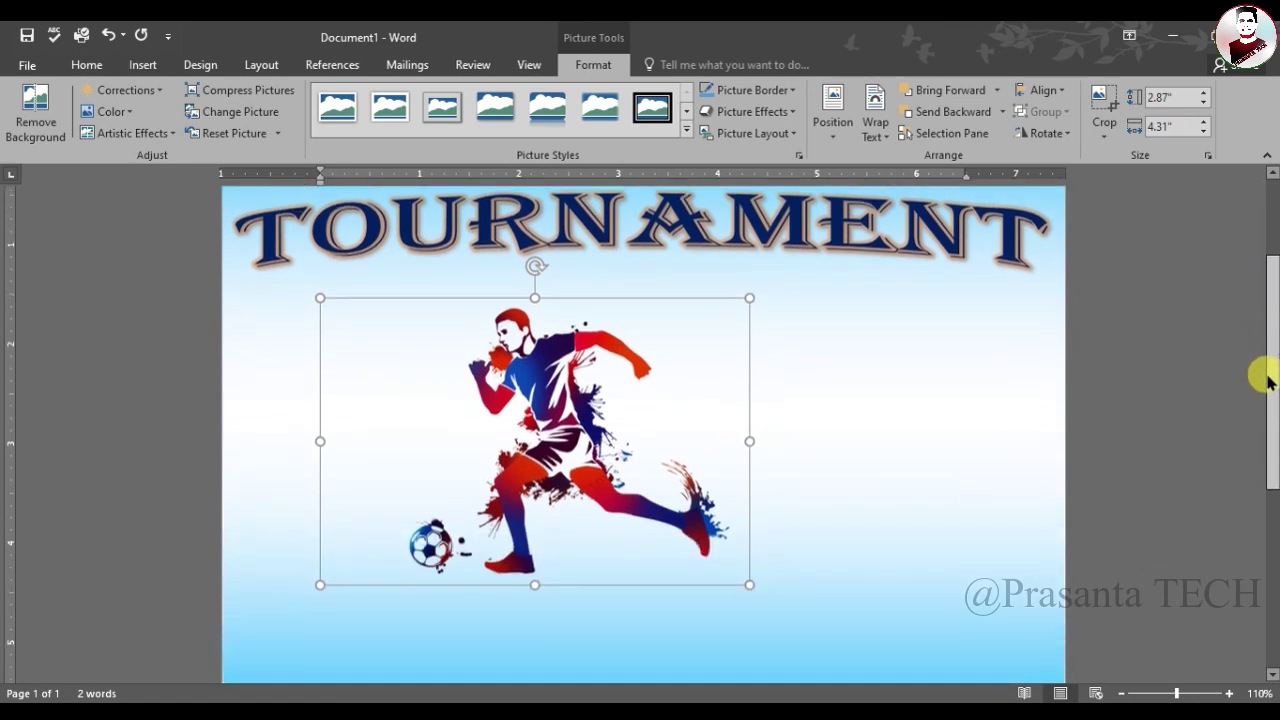
drag(417, 374, 508, 328)
scroll(523, 363, down, 3)
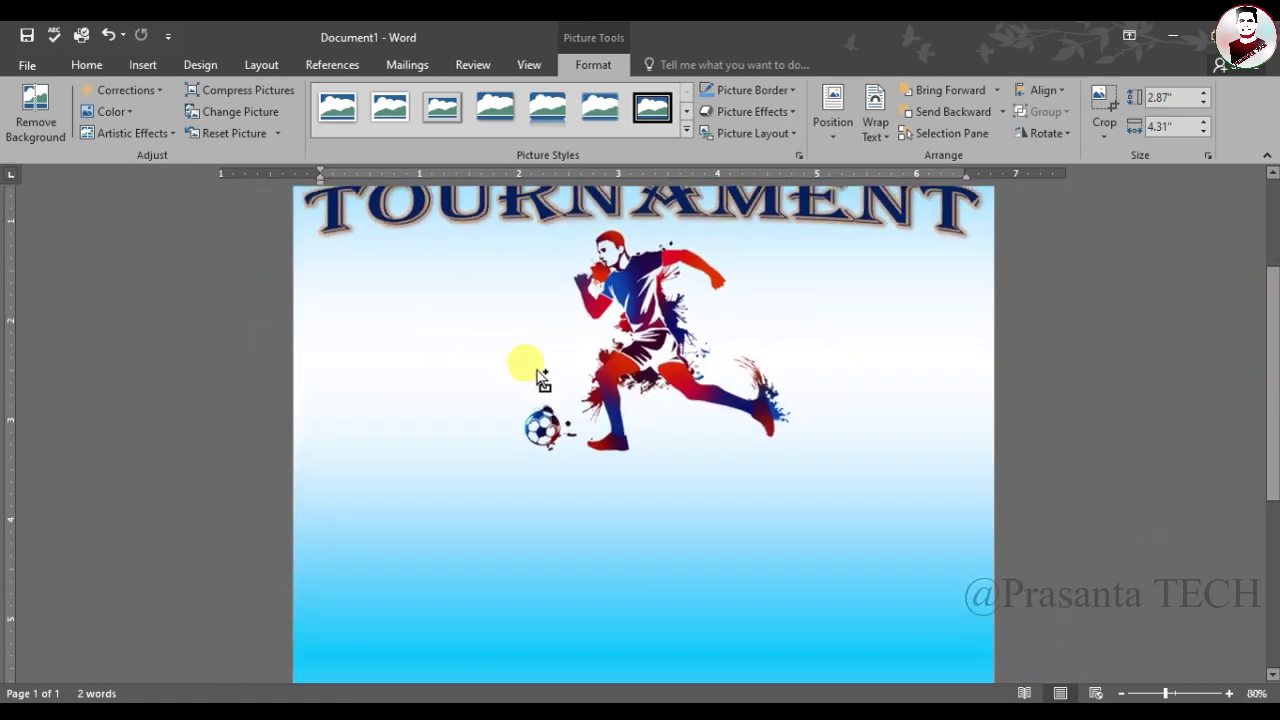
scroll(530, 370, down, 2)
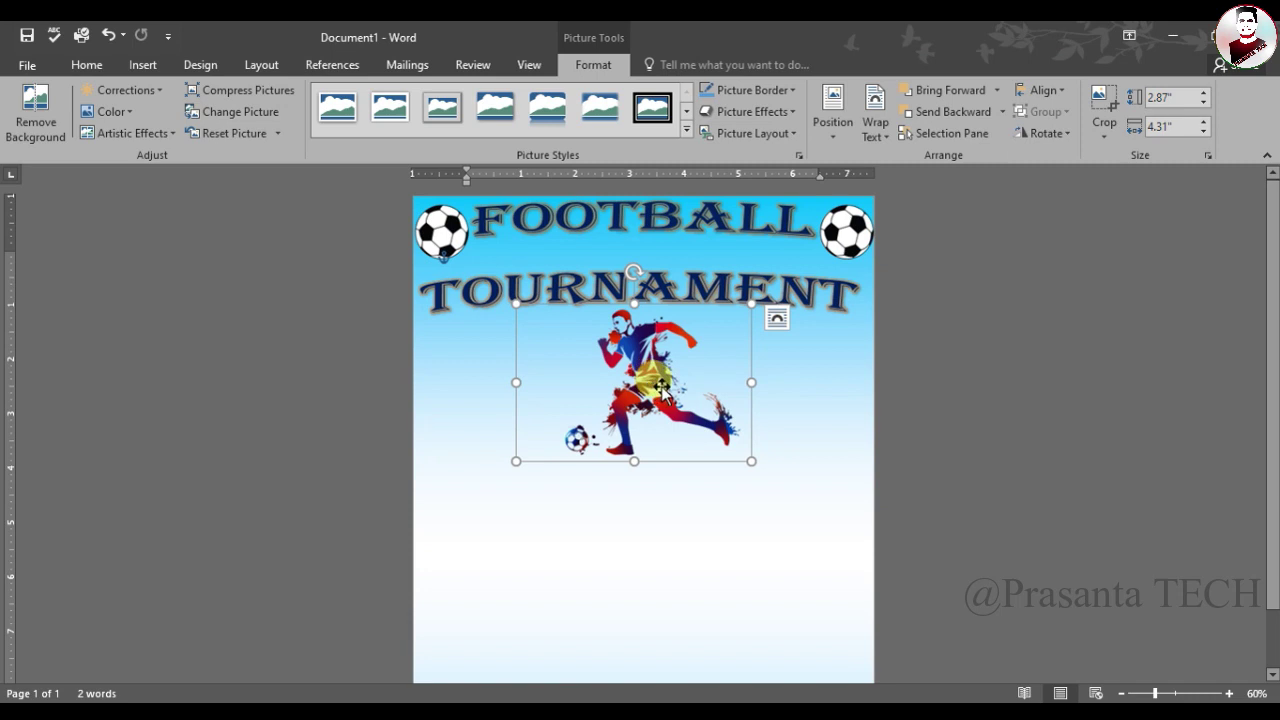
drag(662, 390, 662, 387)
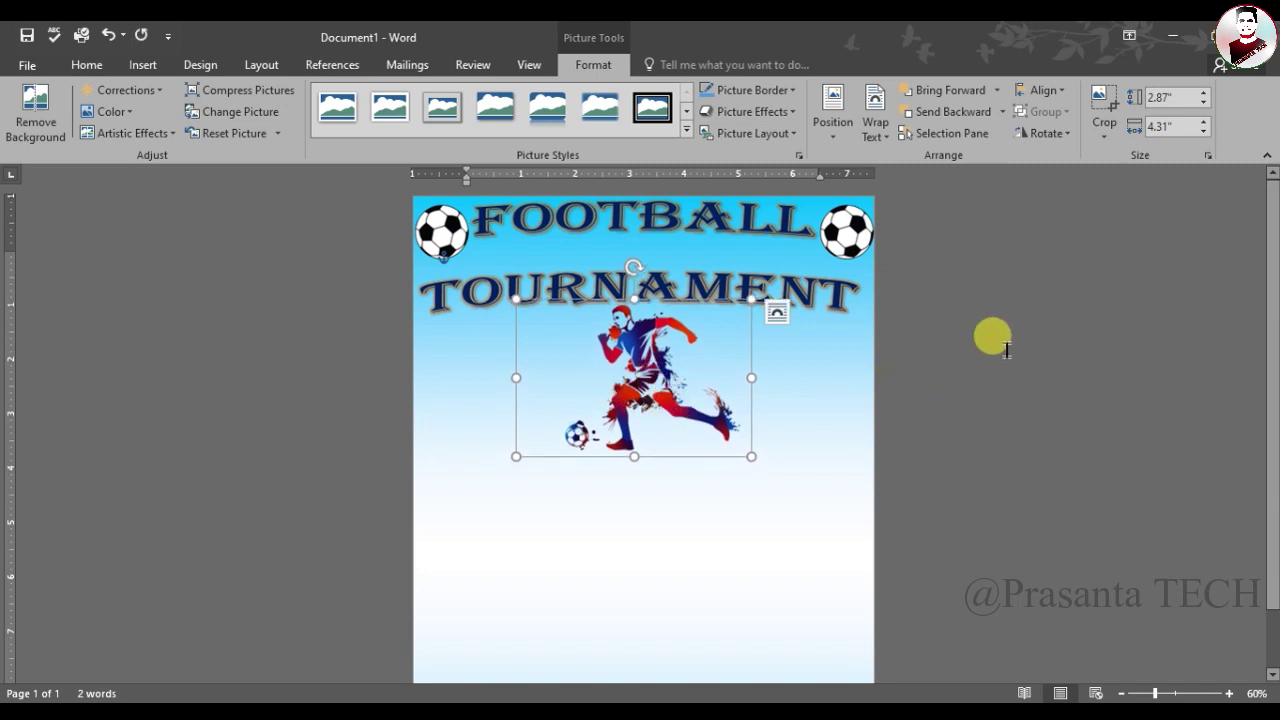
key(Right)
key(Right)
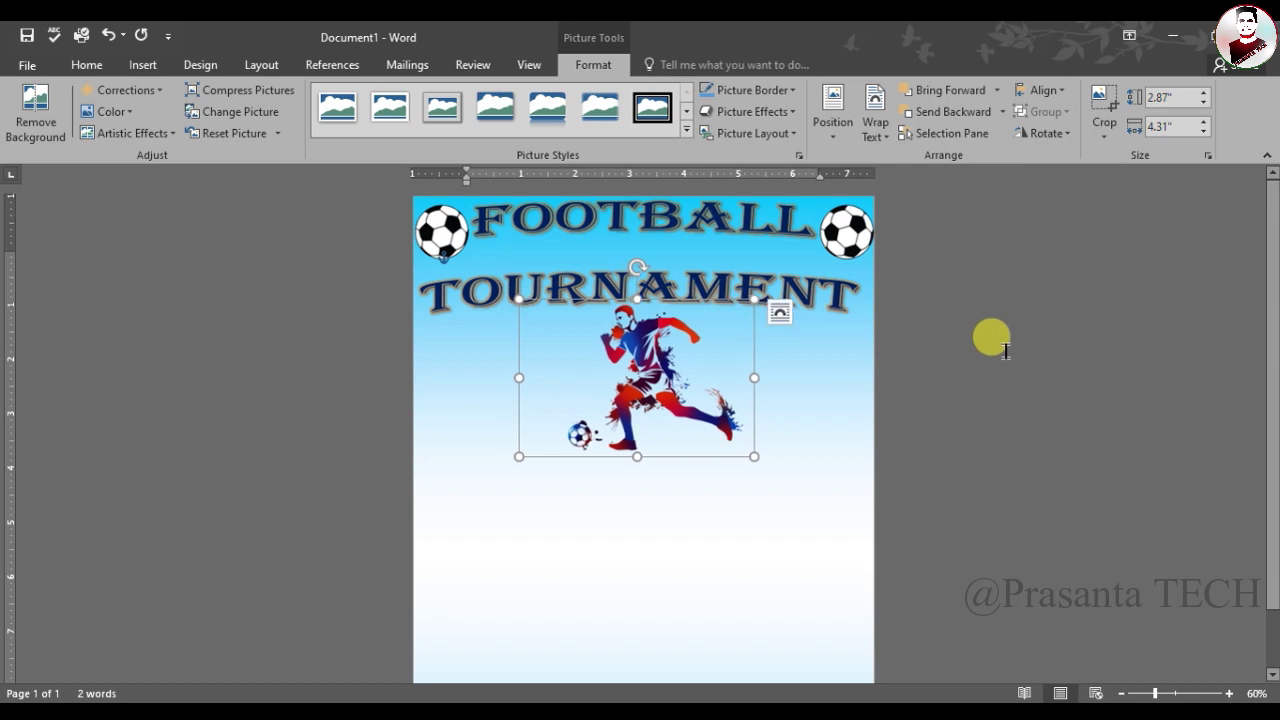
click(1005, 350)
Draw a cloud callout shape below the player.
click(137, 66)
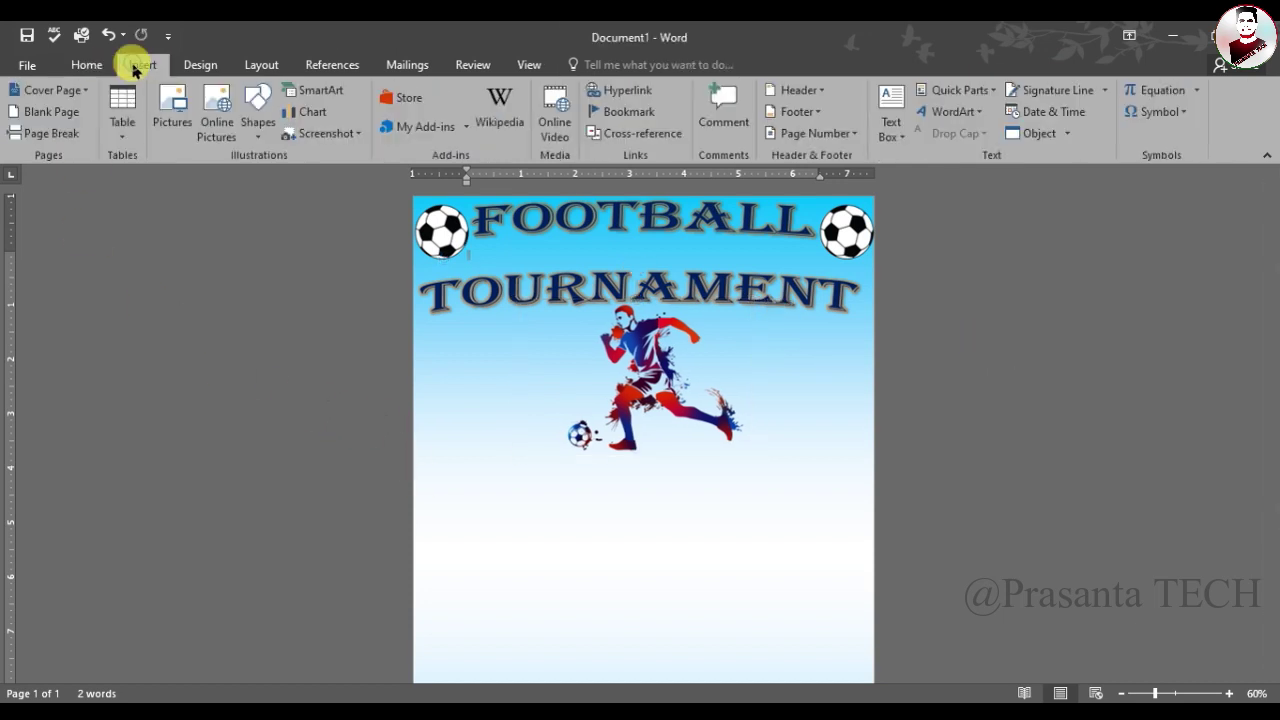
click(262, 128)
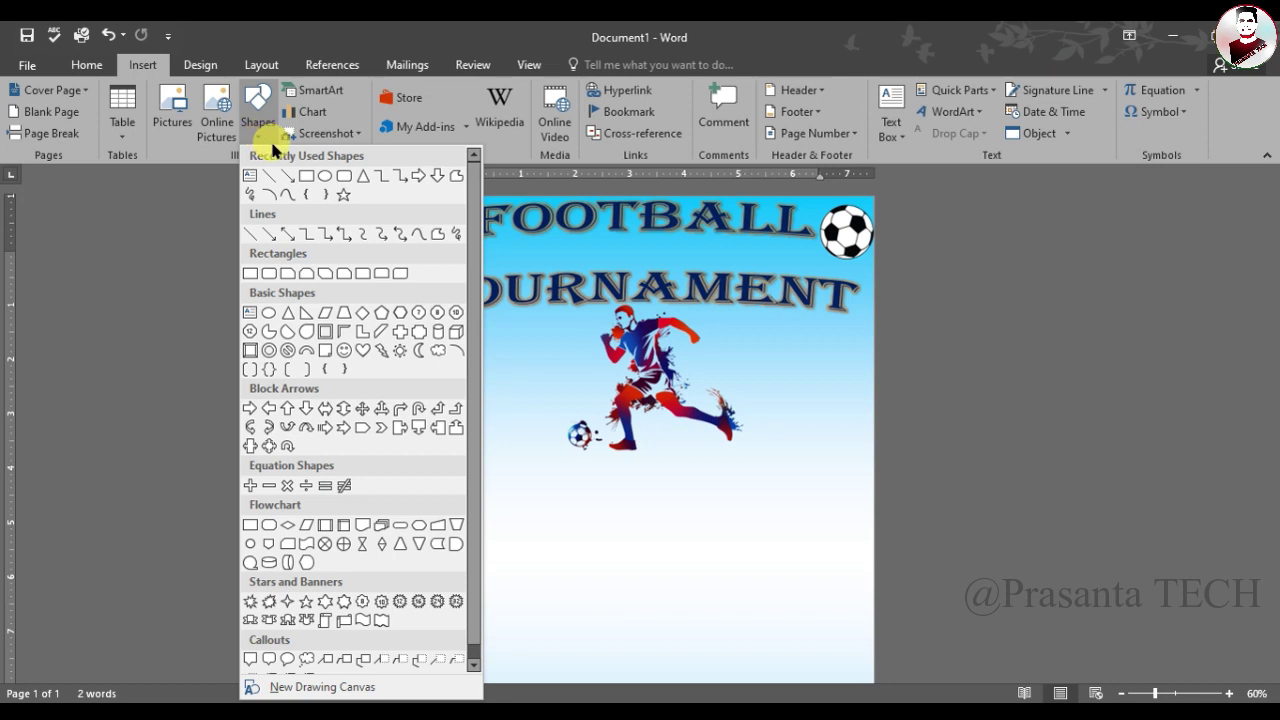
scroll(342, 518, down, 1)
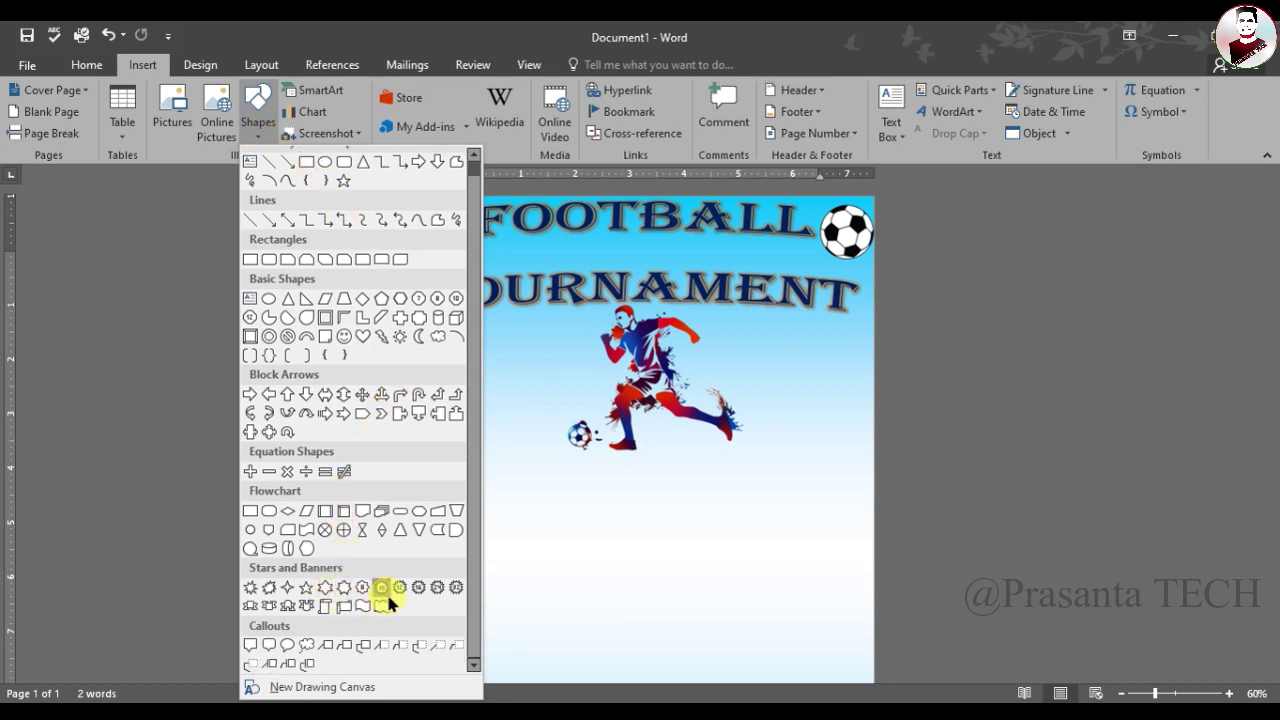
click(307, 647)
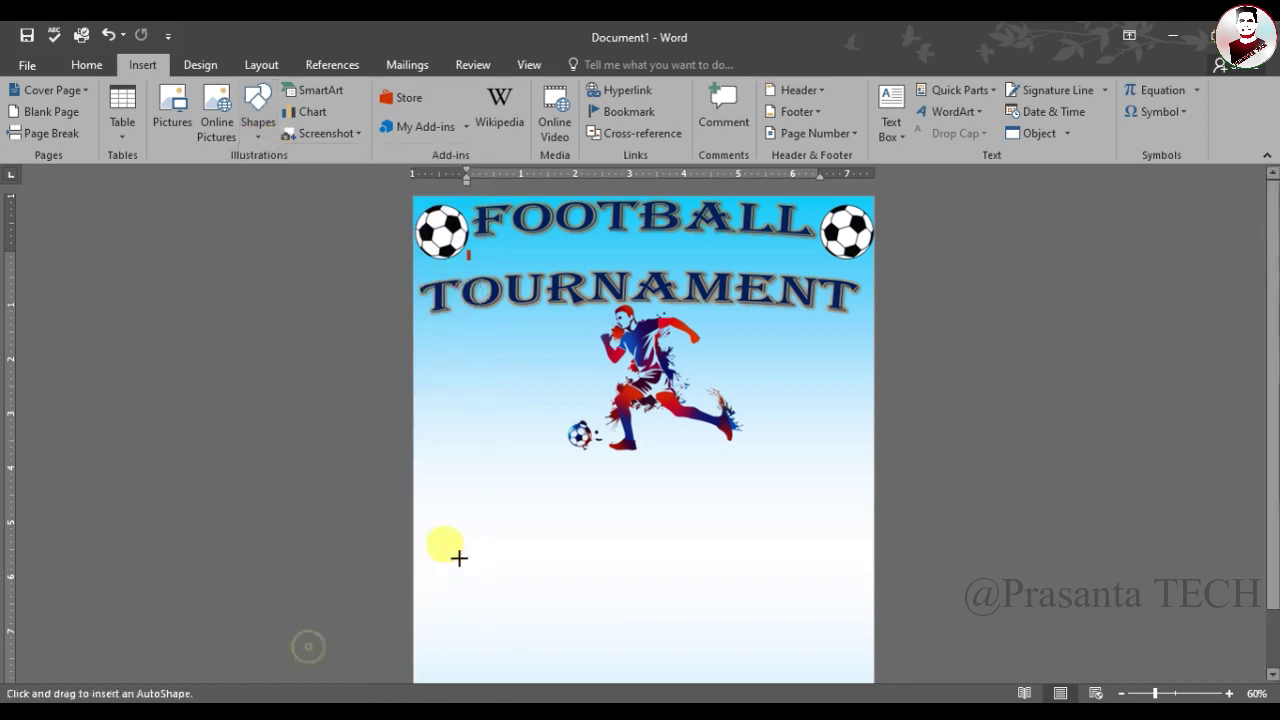
mouse_move(456, 454)
mouse_down()
mouse_move(670, 558)
mouse_move(668, 544)
mouse_up()
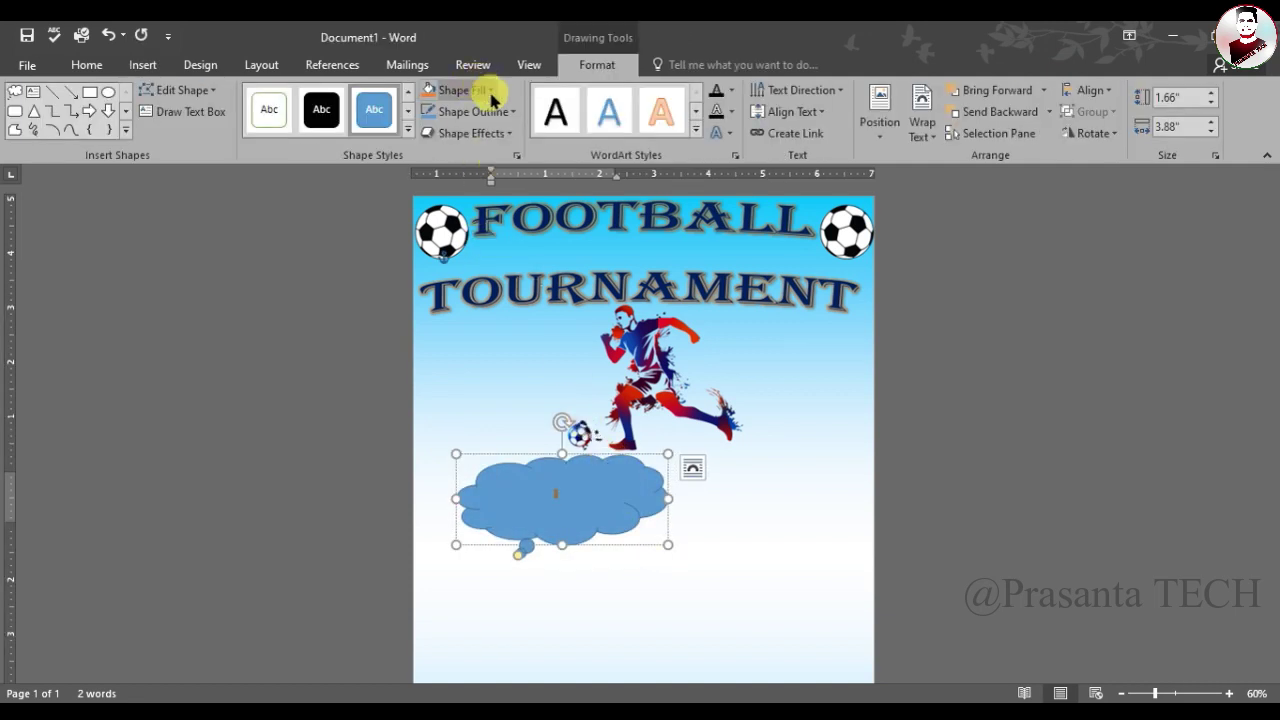
Give the cloud a bright blue fill, no outline, a 30° tilt, and place it left of the player.
click(490, 90)
click(389, 274)
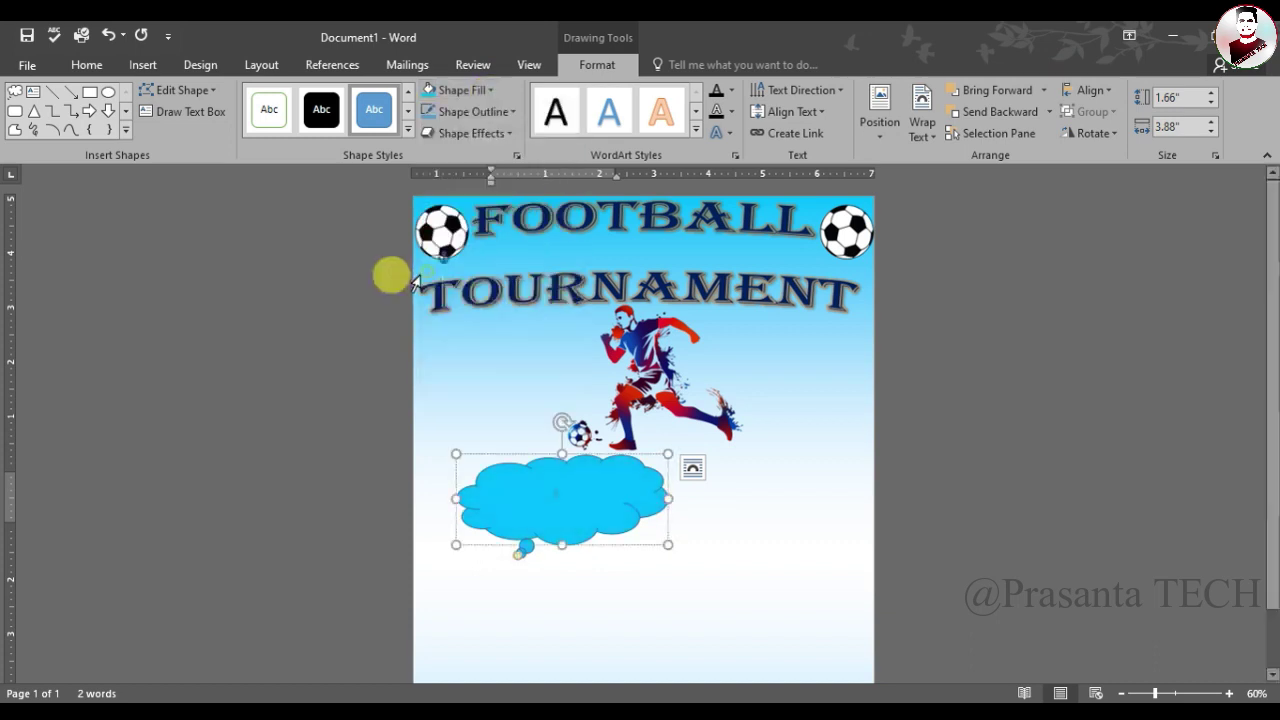
click(509, 116)
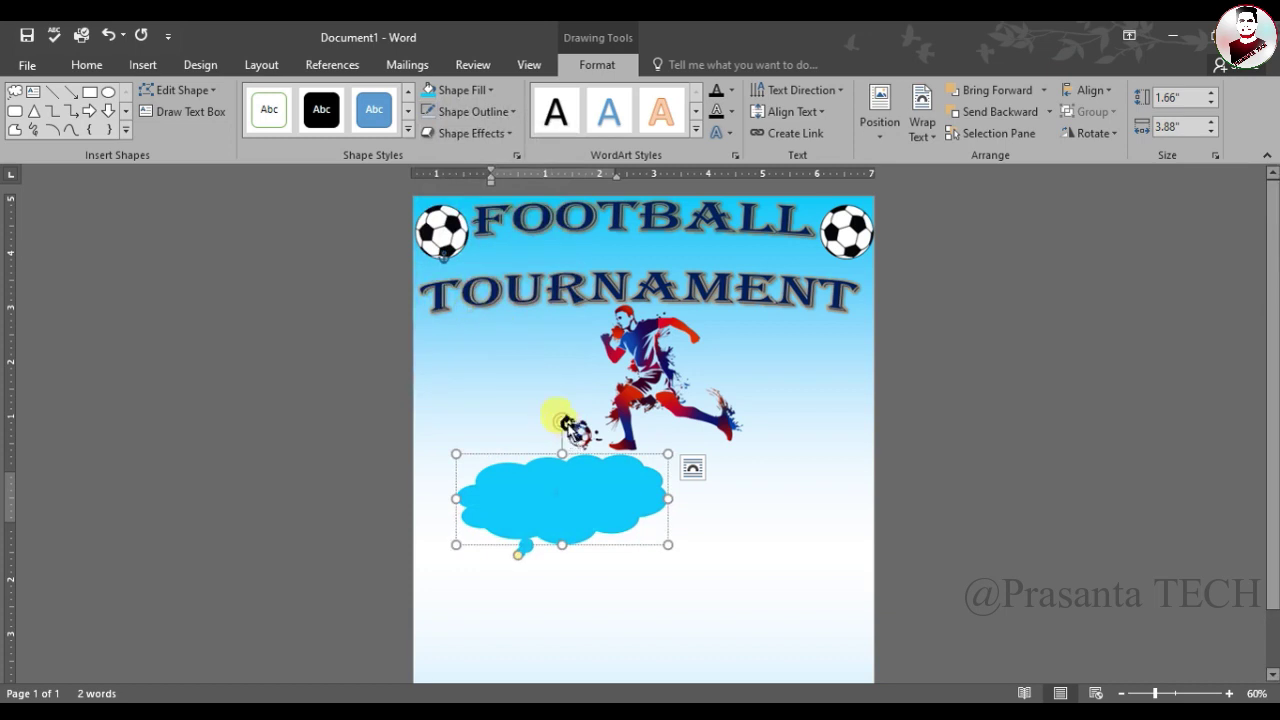
drag(565, 427, 526, 431)
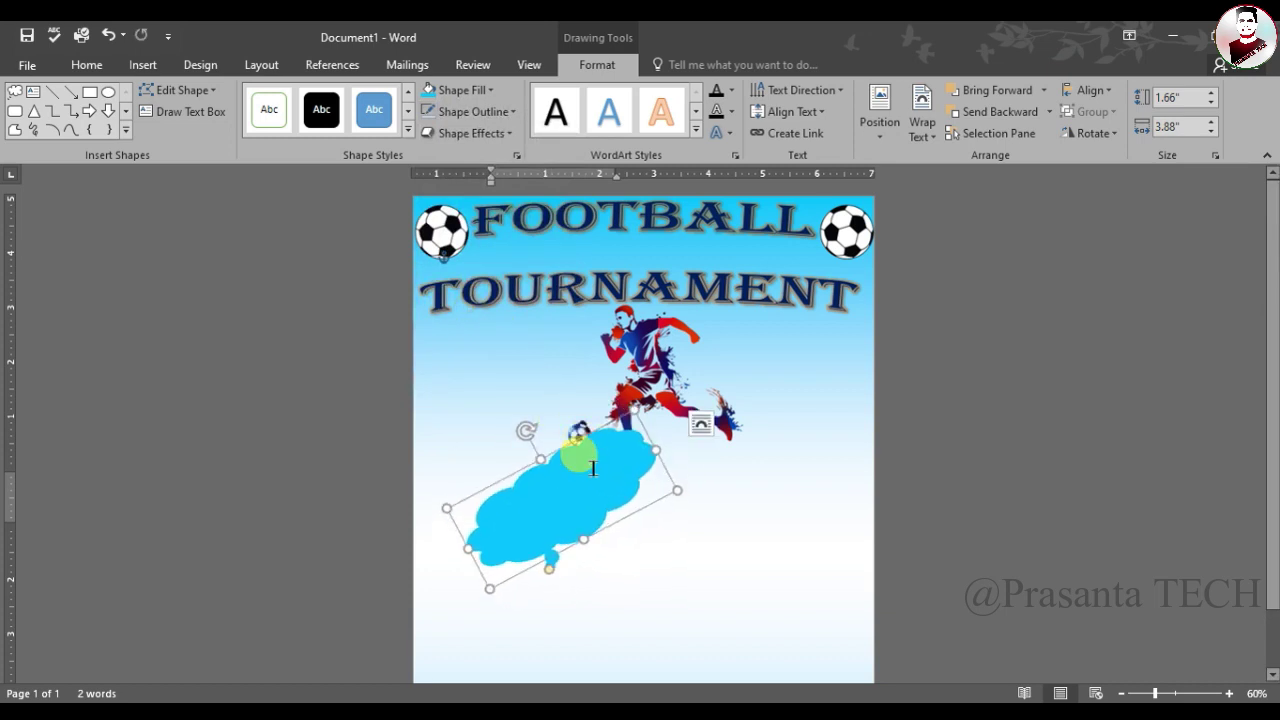
drag(593, 468, 582, 315)
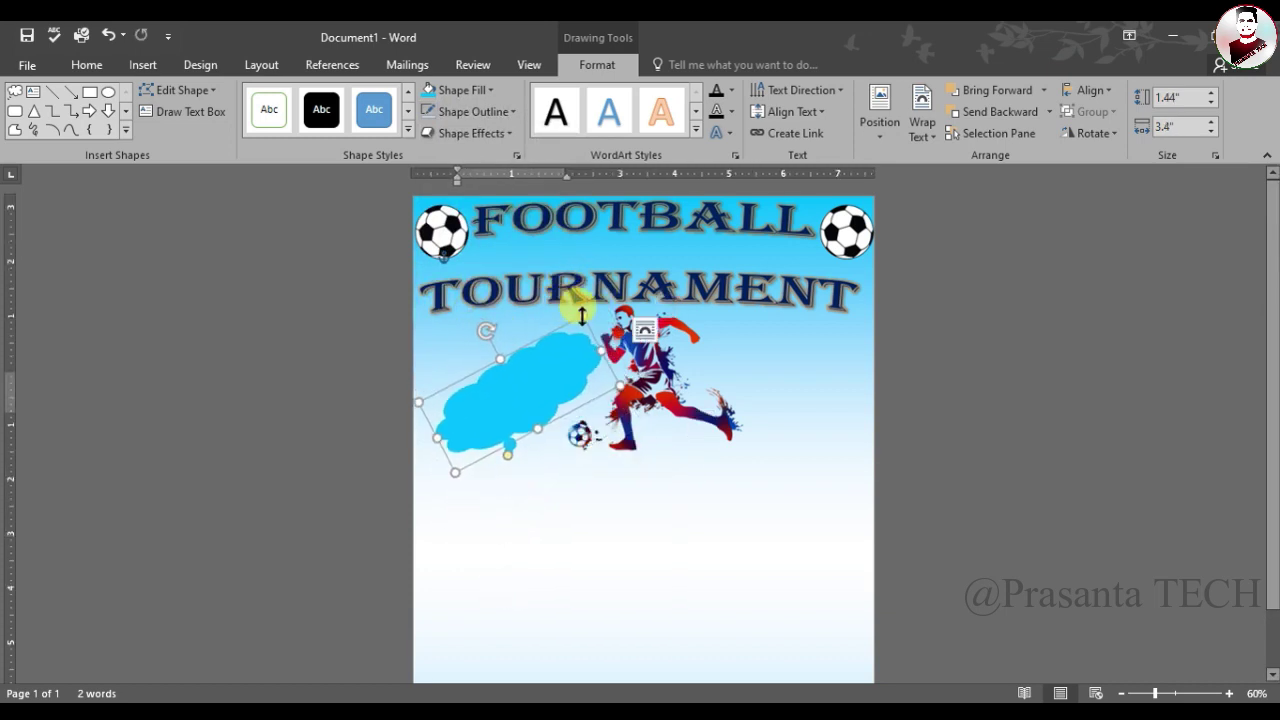
click(951, 380)
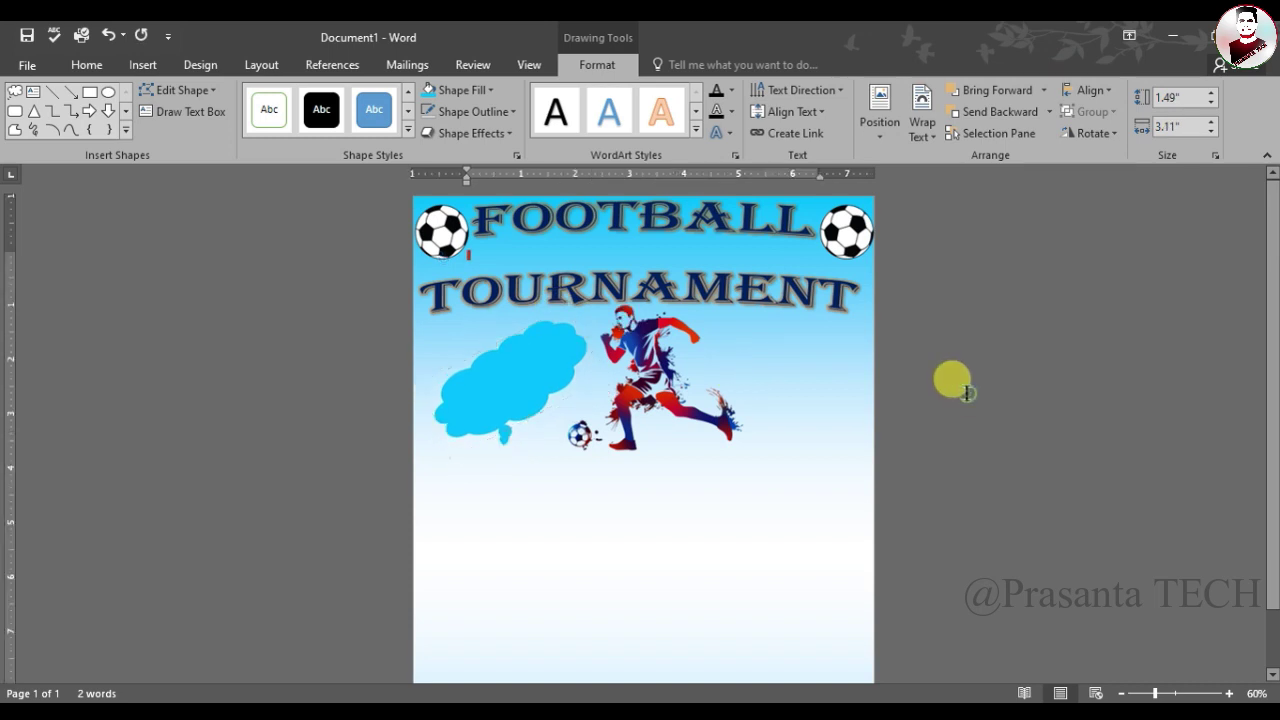
Draw a rectangle below the player and add the text 1000 inside it.
click(140, 65)
click(262, 140)
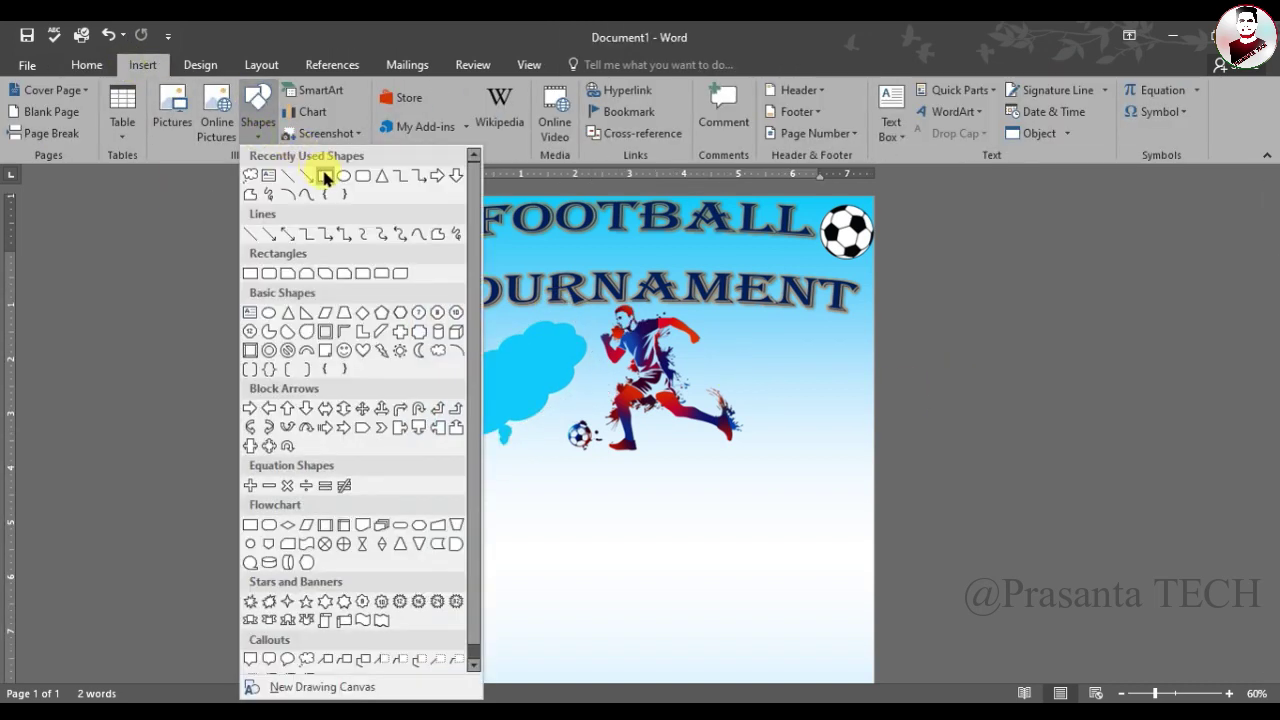
click(325, 177)
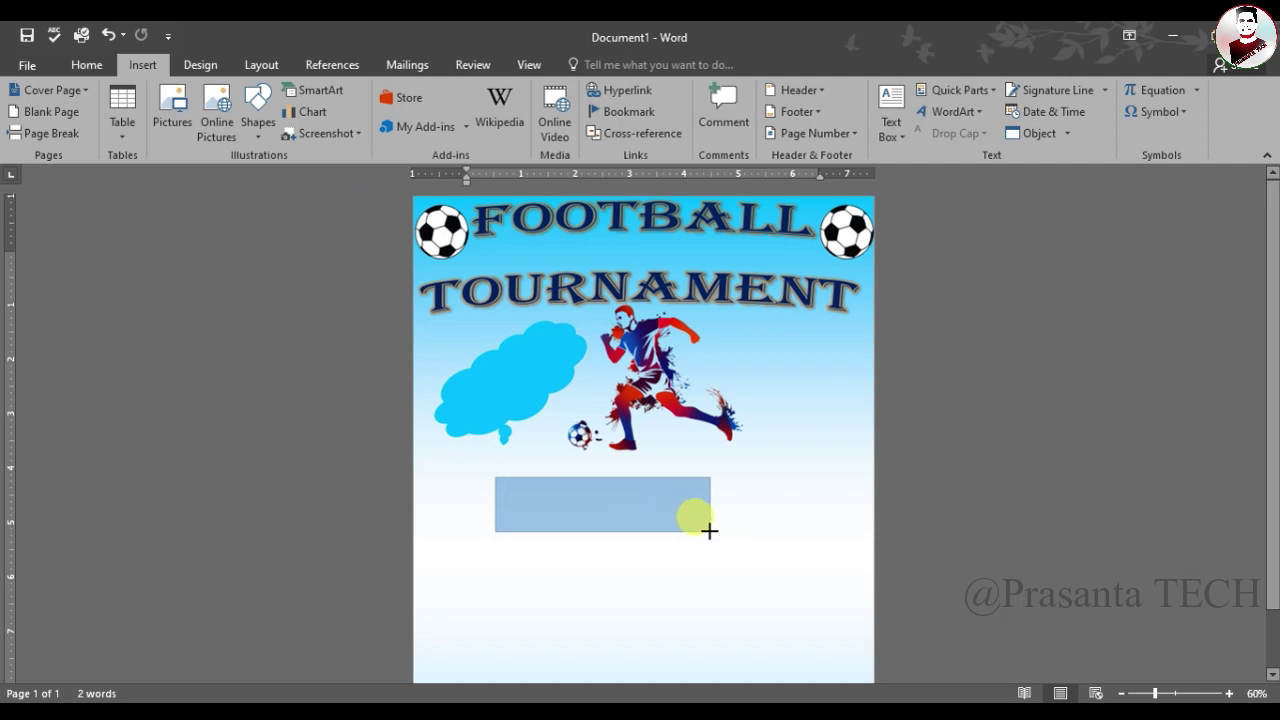
drag(494, 477, 710, 531)
right_click(652, 512)
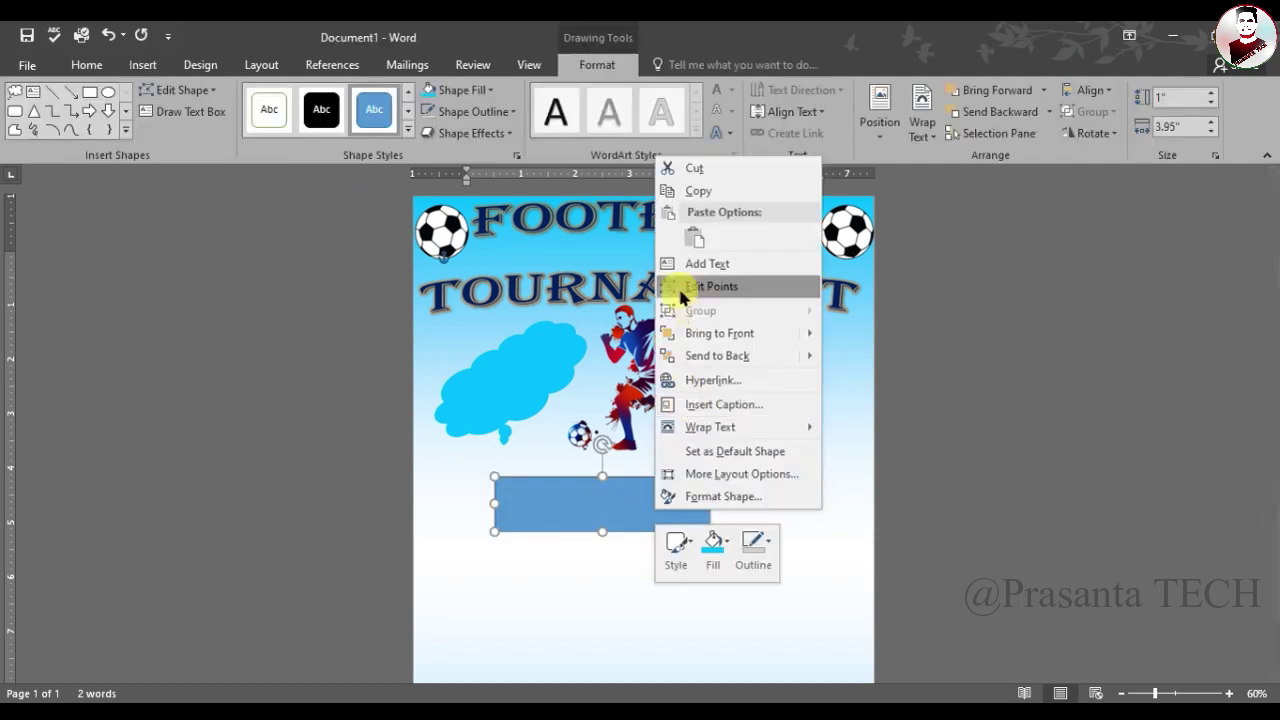
click(674, 257)
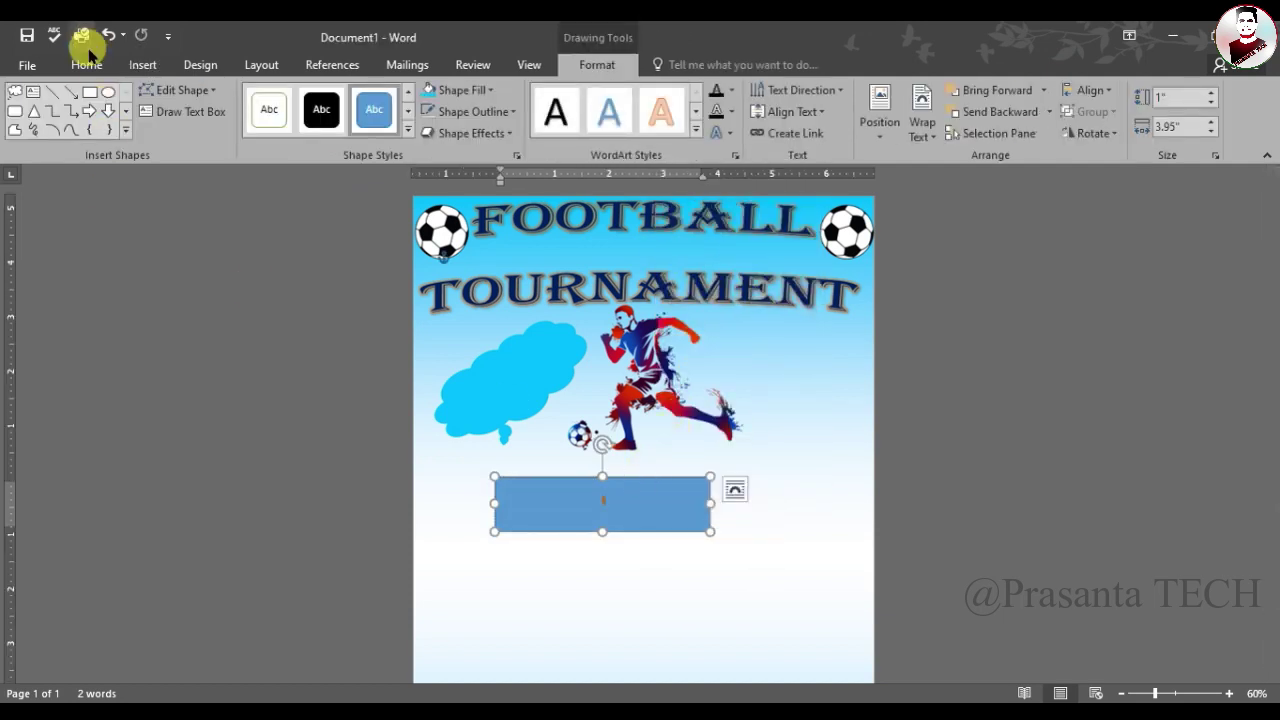
Format 1000 in bold 72 pt Times New Roman and widen the rectangle to fit.
click(86, 64)
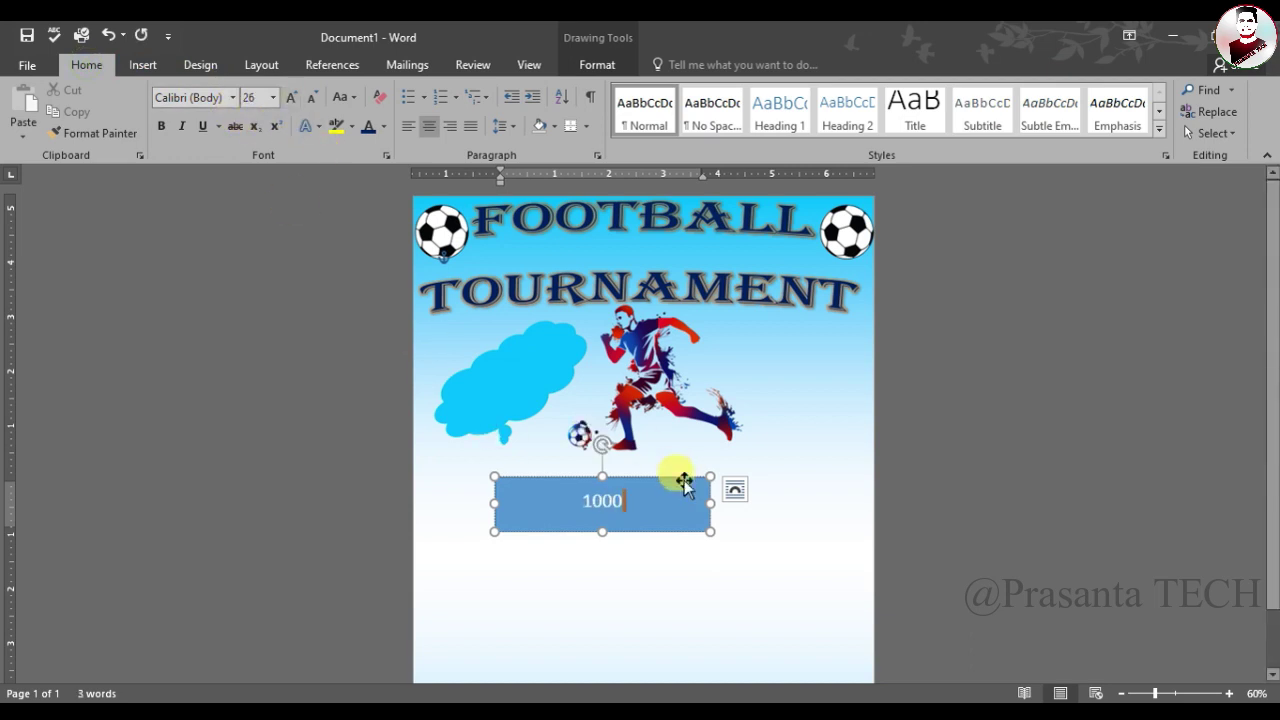
drag(631, 497, 580, 500)
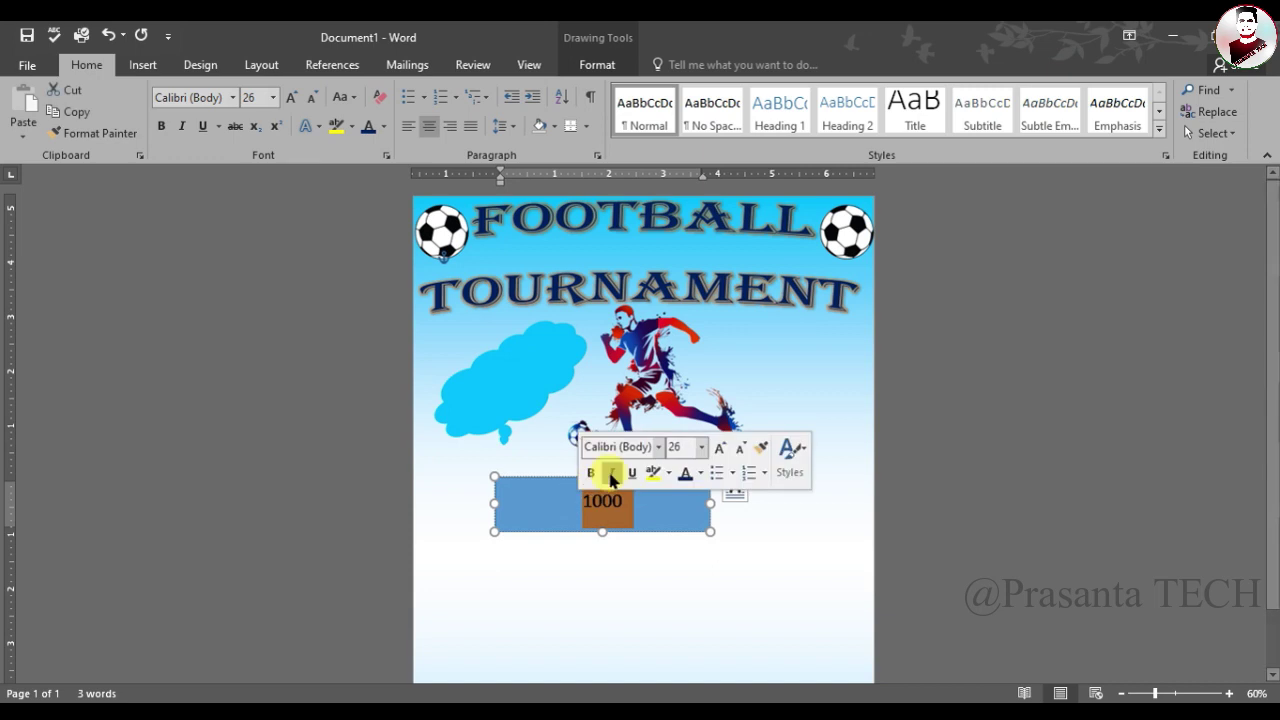
click(243, 103)
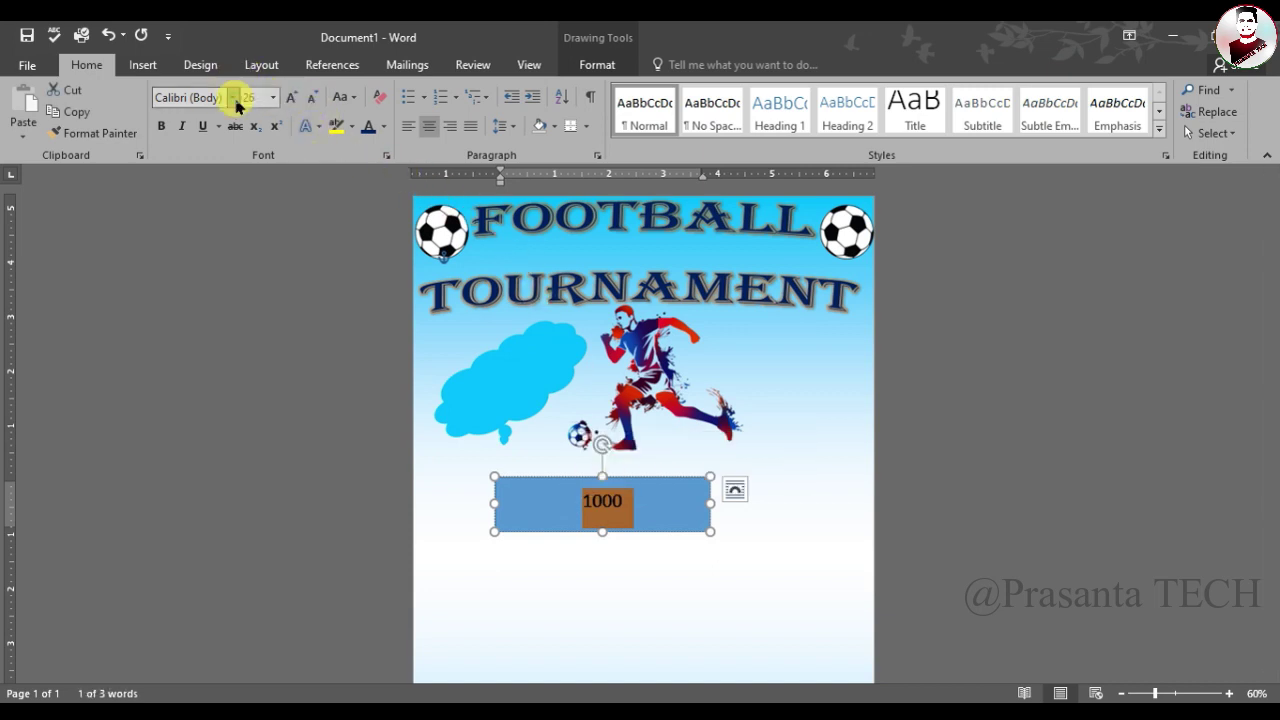
click(233, 98)
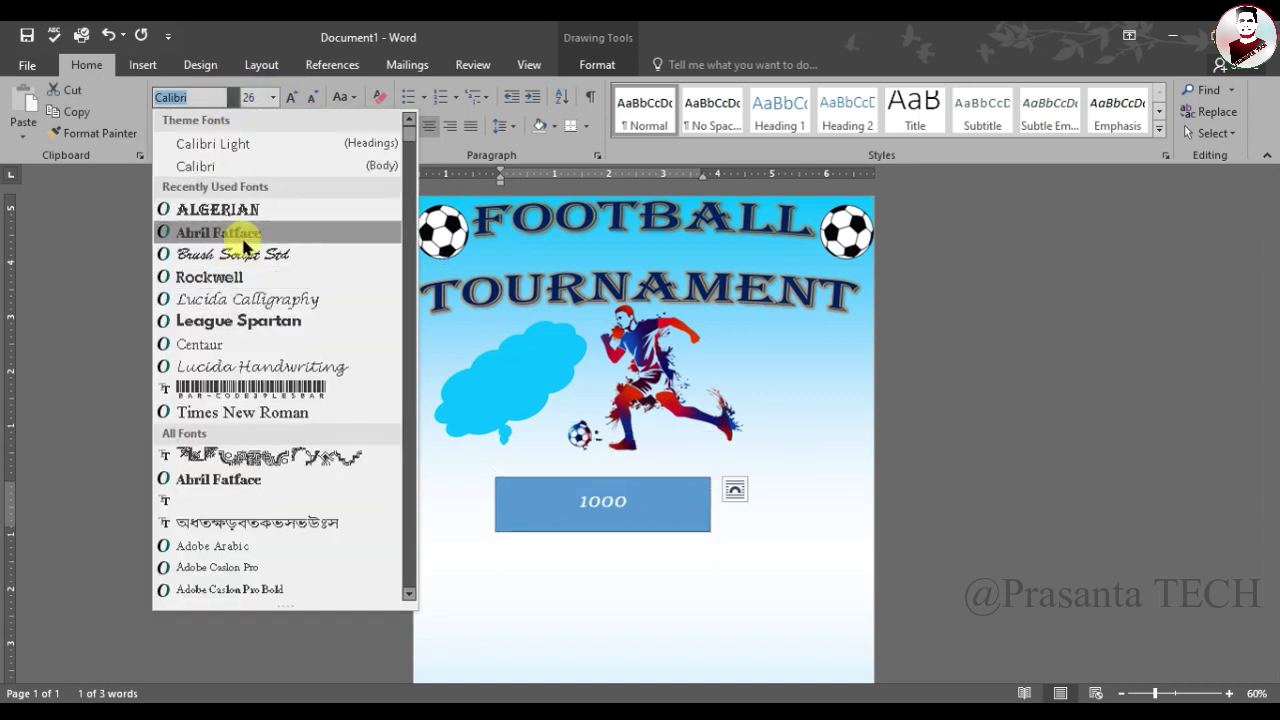
click(255, 412)
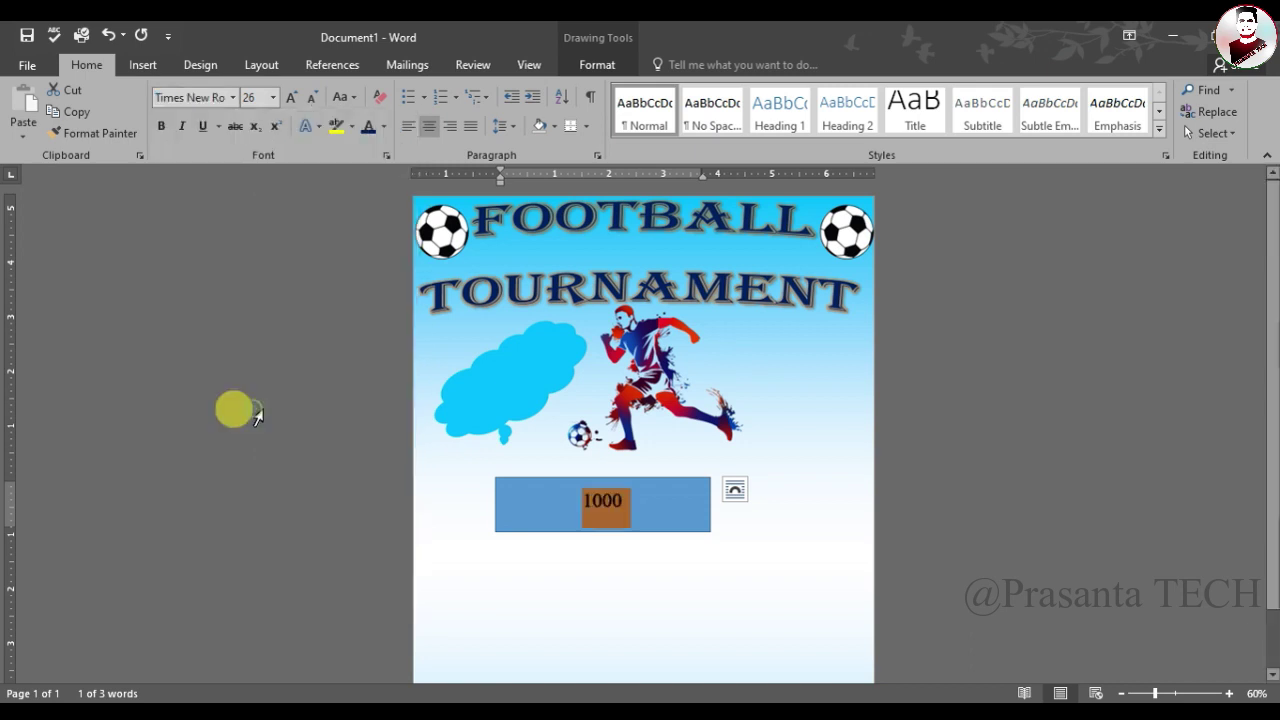
click(291, 98)
click(291, 98)
click(291, 98)
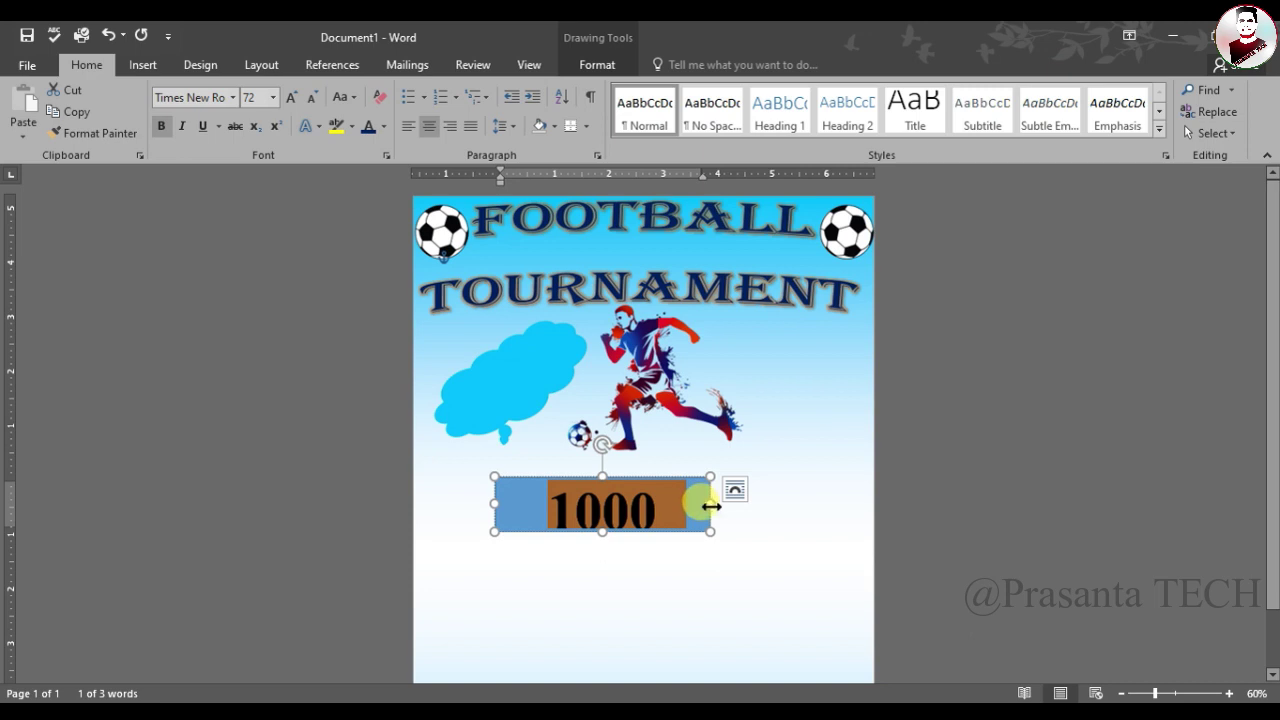
drag(710, 506, 735, 506)
Remove the 1000 box's fill and outline, then tilt and fit it onto the cloud.
drag(615, 531, 615, 545)
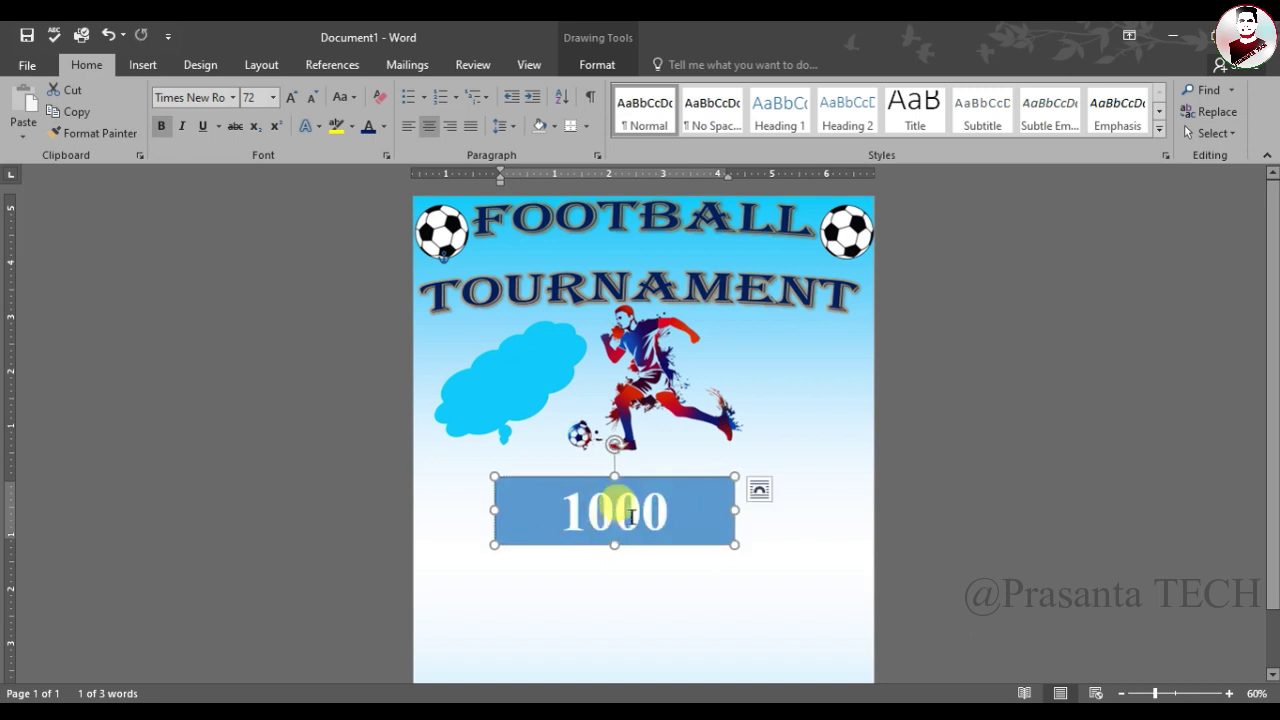
click(594, 68)
click(465, 90)
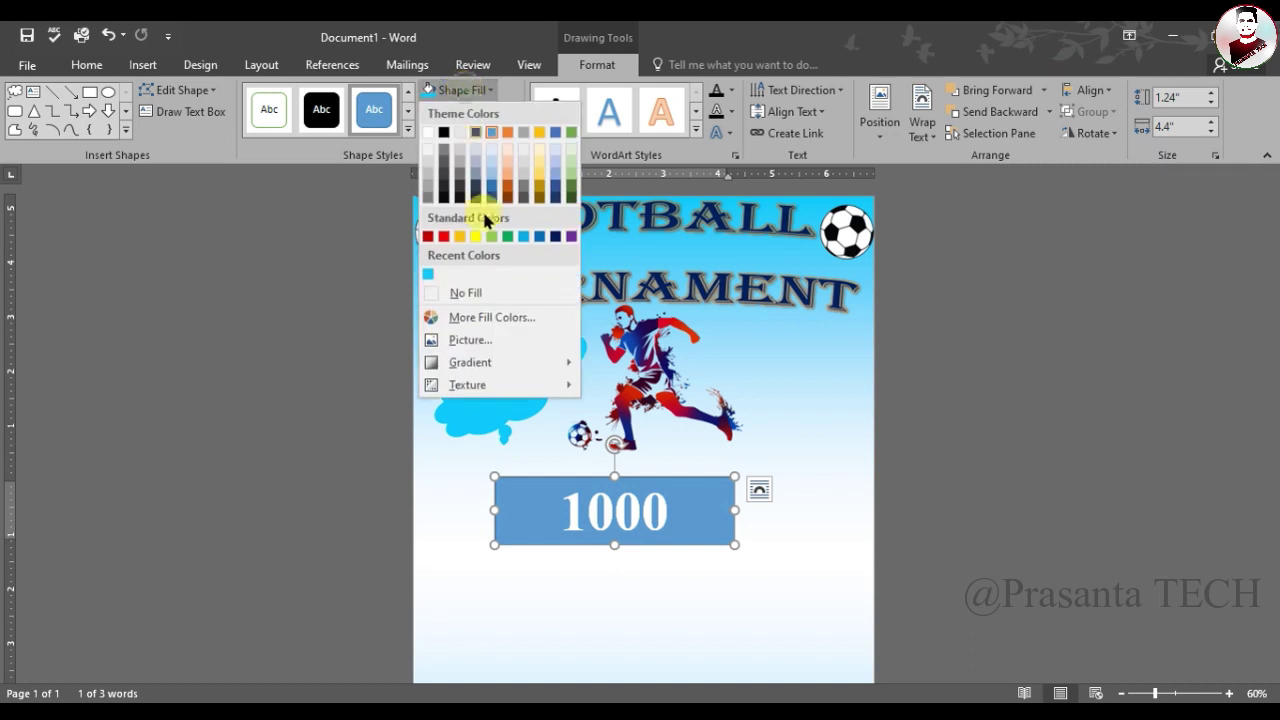
click(464, 289)
click(619, 476)
drag(619, 476, 547, 346)
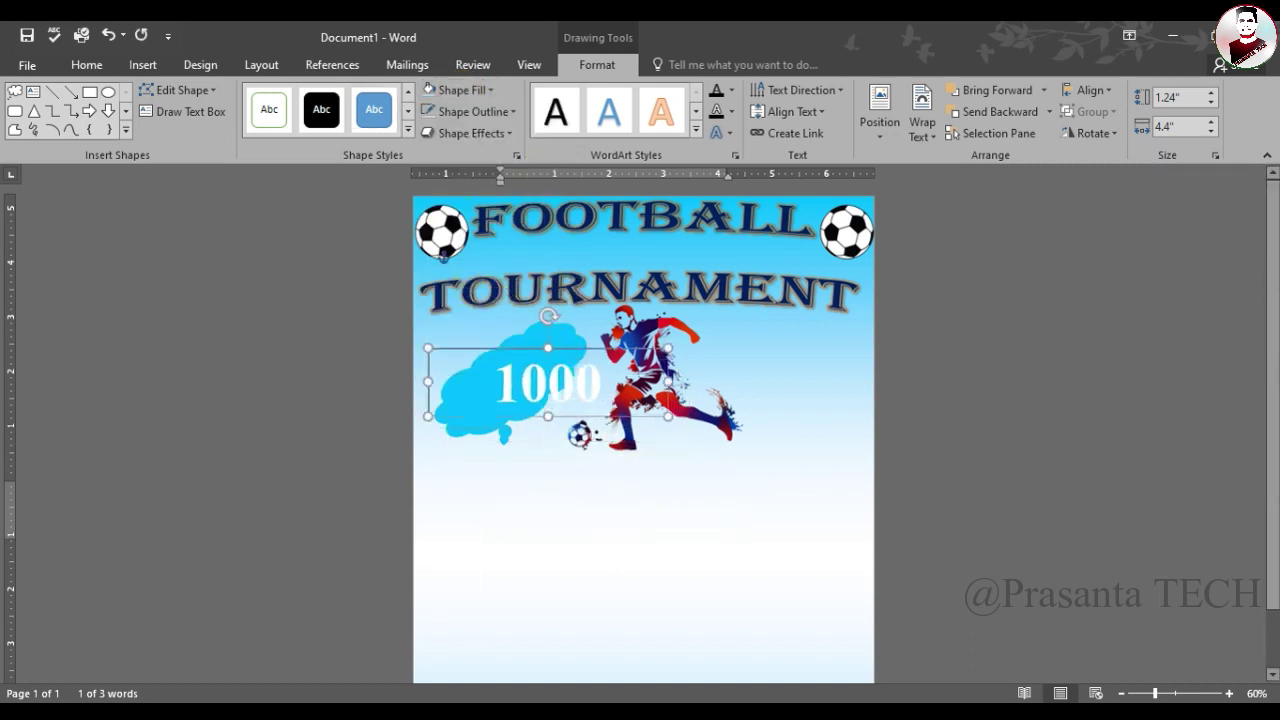
click(474, 111)
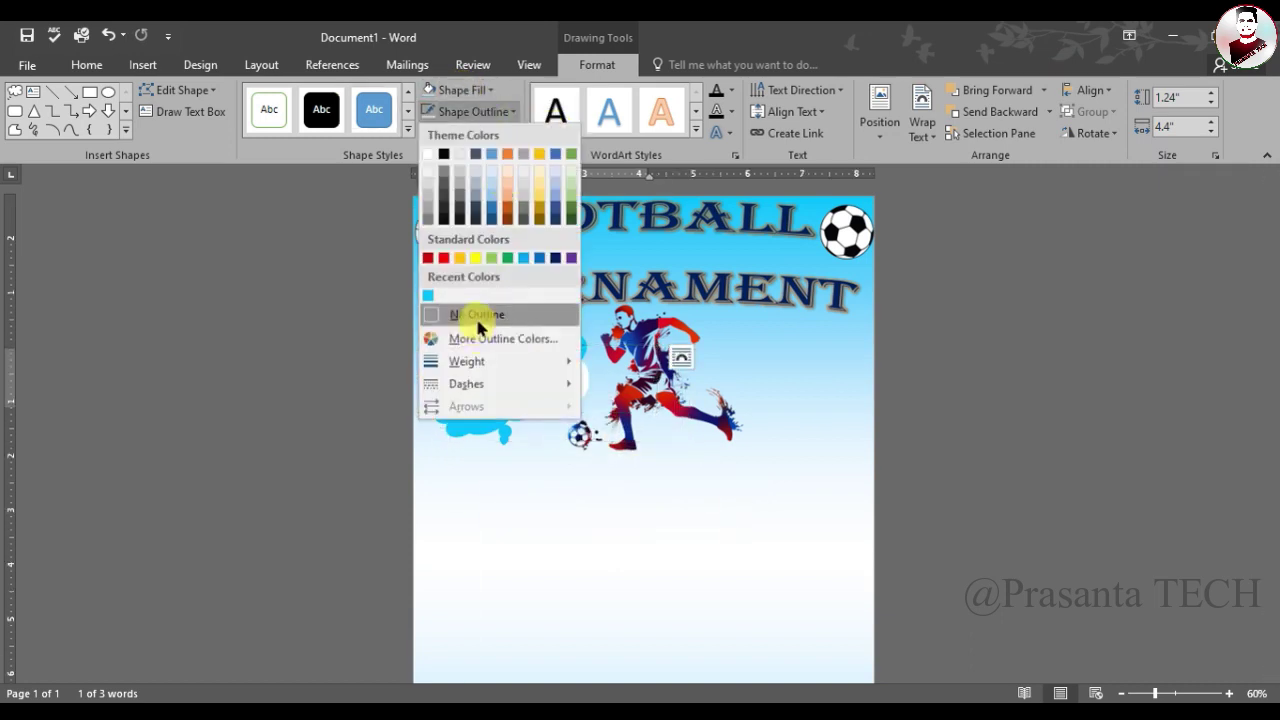
click(492, 327)
drag(537, 307, 493, 329)
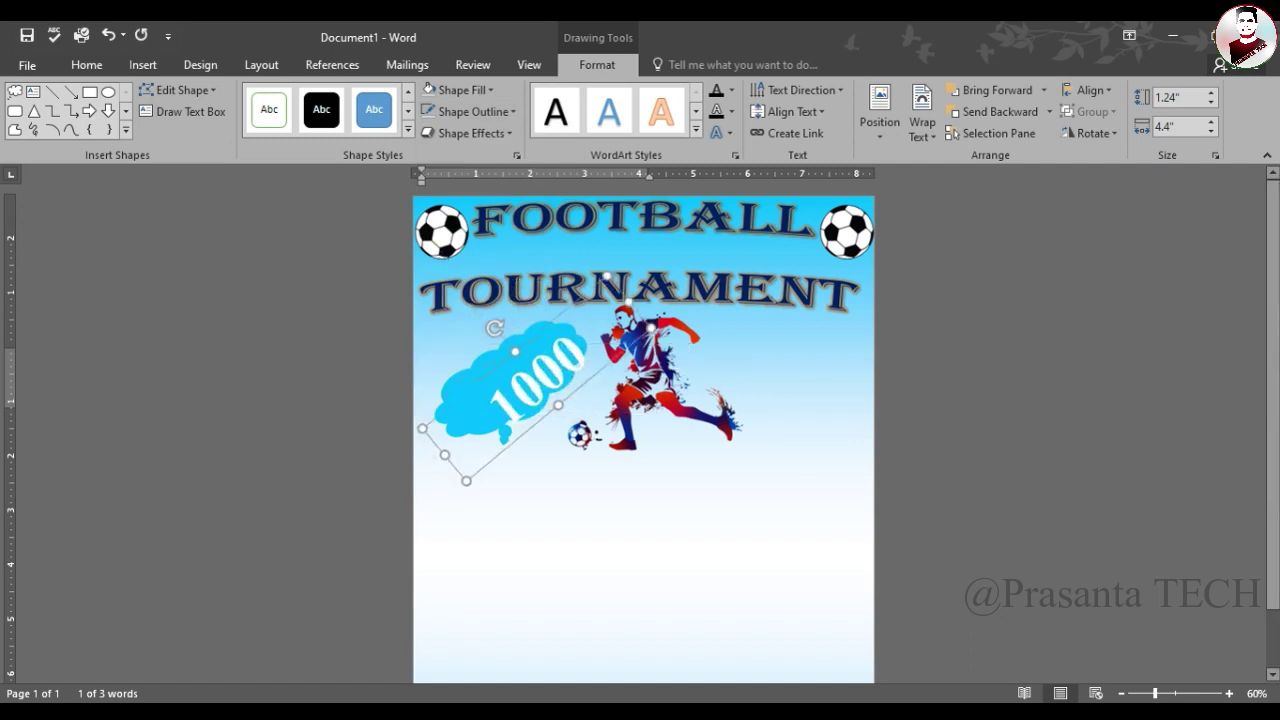
drag(626, 292, 573, 355)
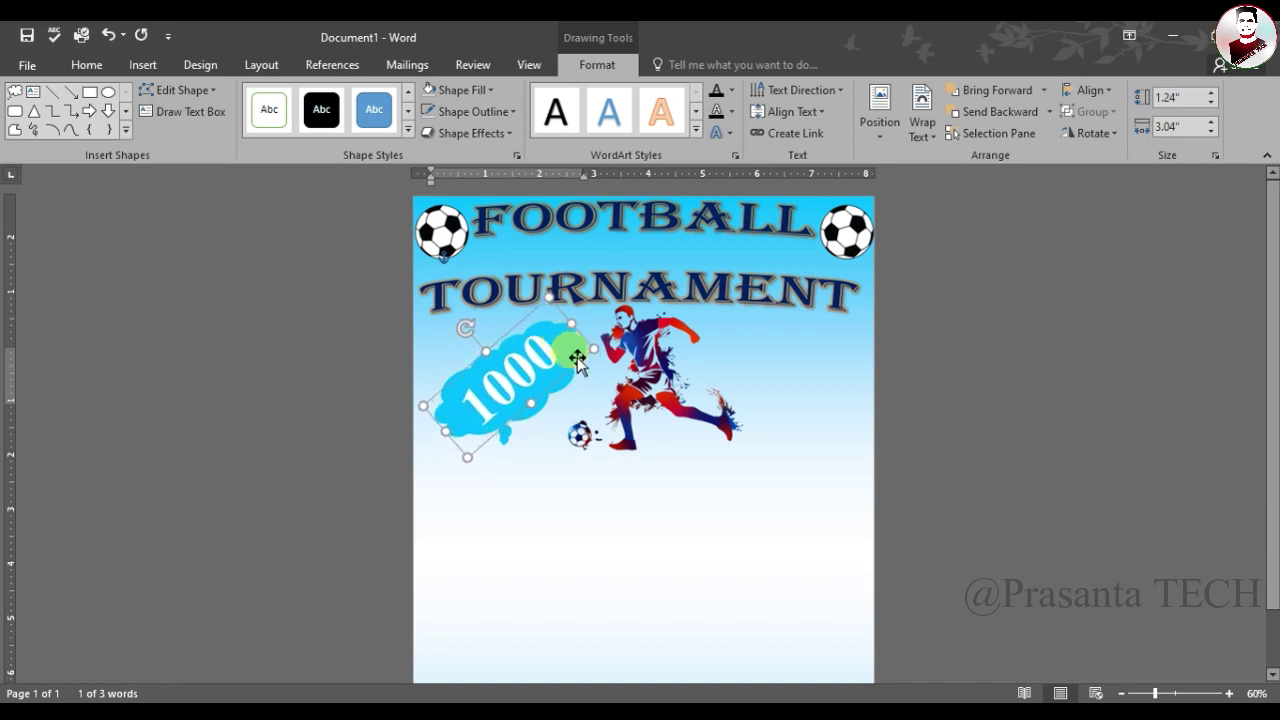
Copy the cloud with its 1000 text to the runner's right side.
click(577, 362)
ctrl+scroll(509, 443, up, 4)
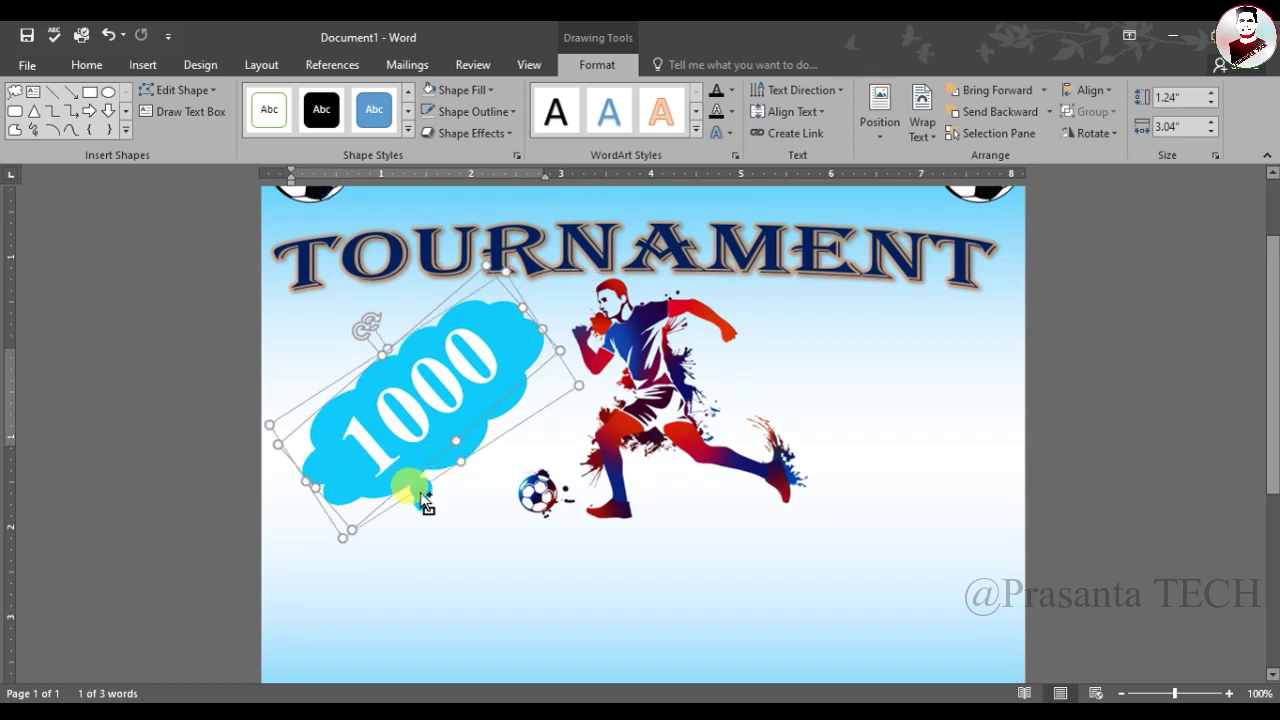
shift+click(448, 462)
mouse_move(493, 418)
ctrl+mouse_down()
mouse_move(918, 410)
mouse_move(951, 424)
ctrl+mouse_up()
Nudge the runner picture slightly left between the two 1000 clouds.
click(1095, 418)
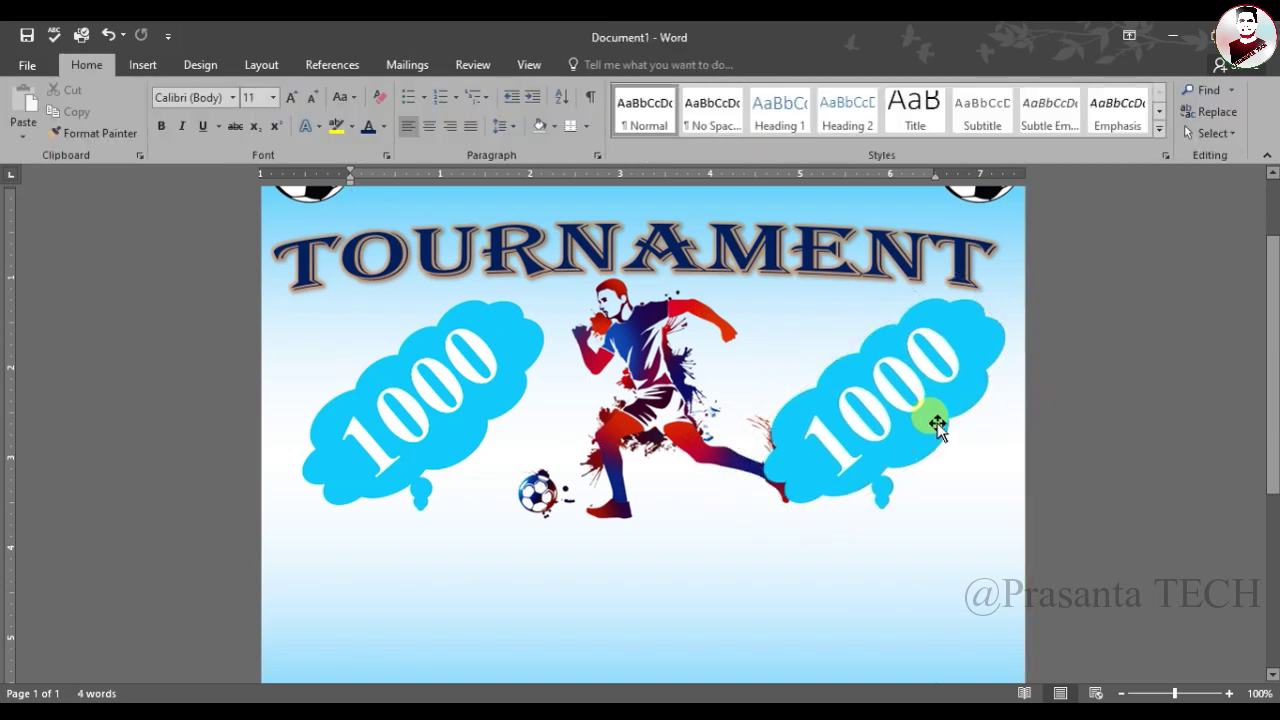
click(937, 424)
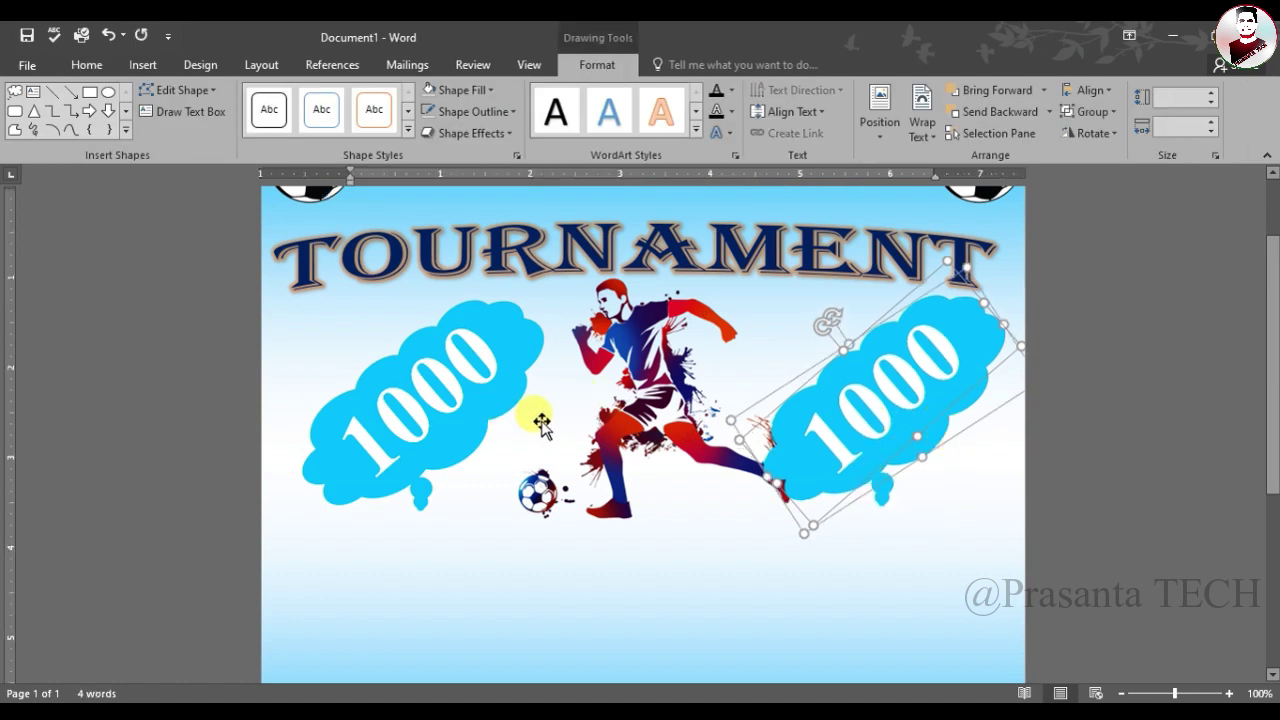
drag(540, 424, 511, 424)
click(418, 488)
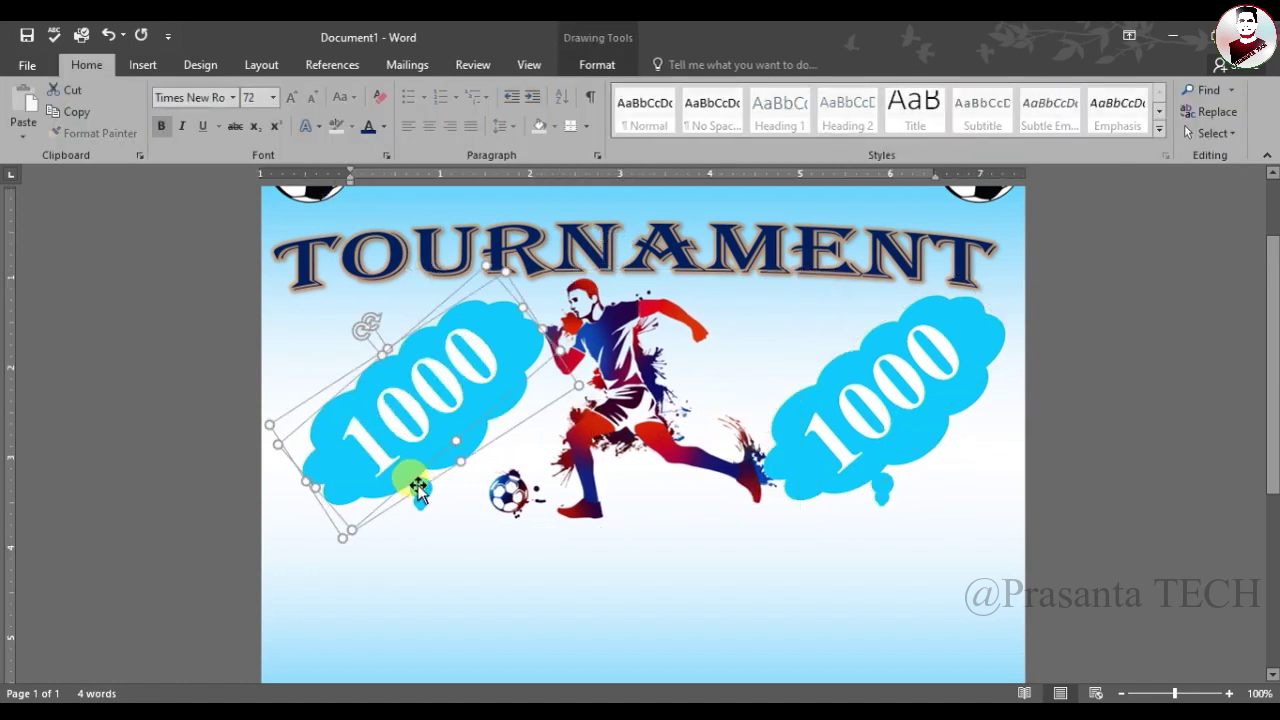
scroll(971, 349, up, 1)
click(971, 349)
Check the runner and cloud positions, then scroll down to the empty lower page.
click(709, 505)
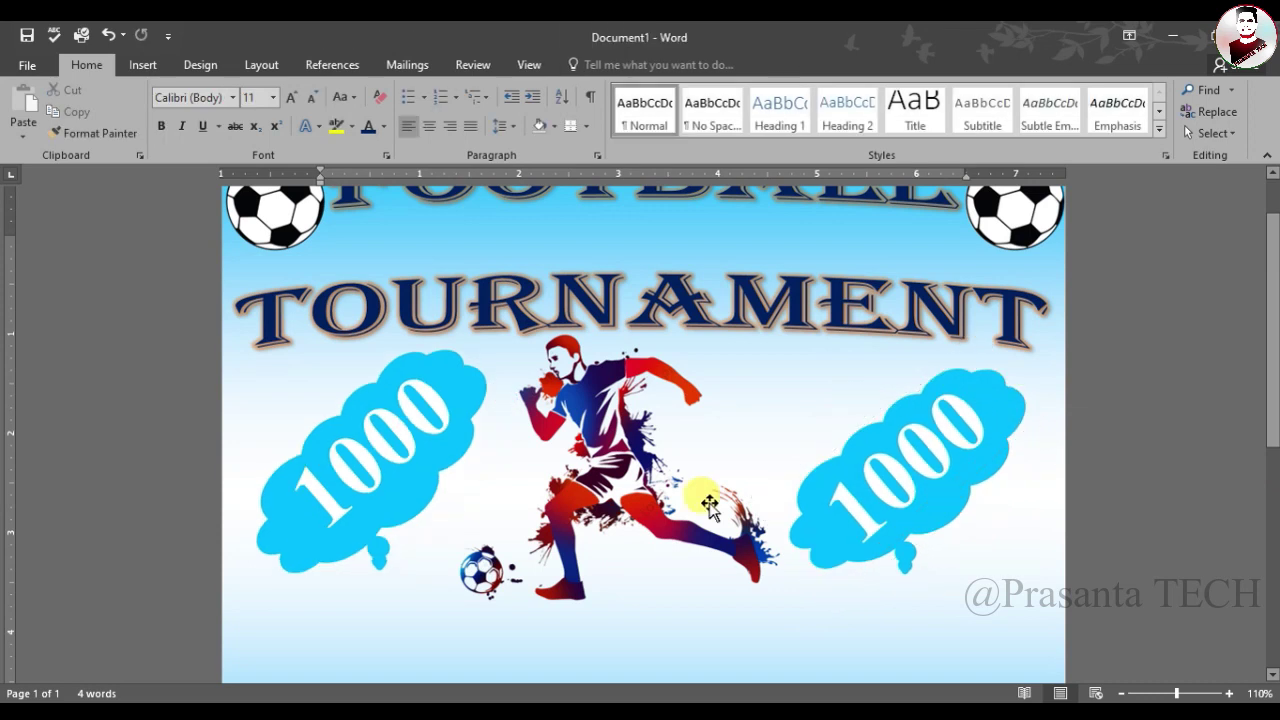
click(709, 505)
scroll(706, 468, down, 2)
click(414, 520)
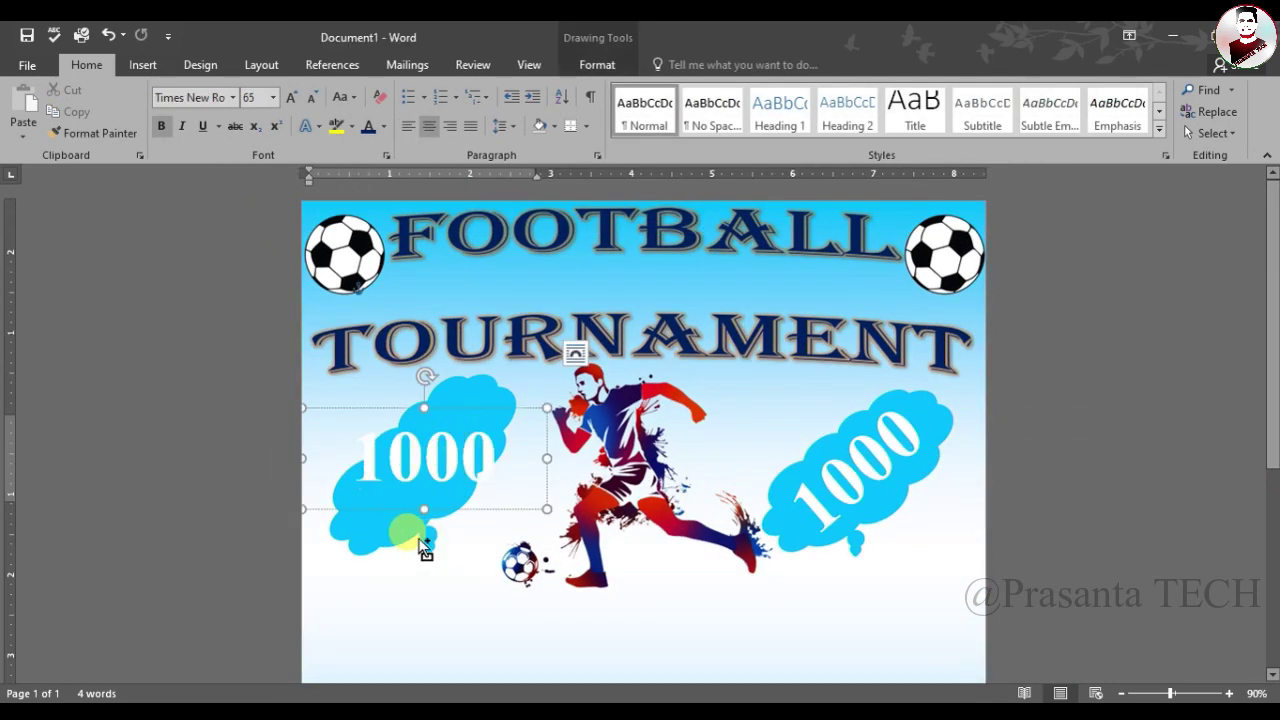
click(640, 620)
scroll(640, 450, down, 3)
scroll(643, 434, down, 3)
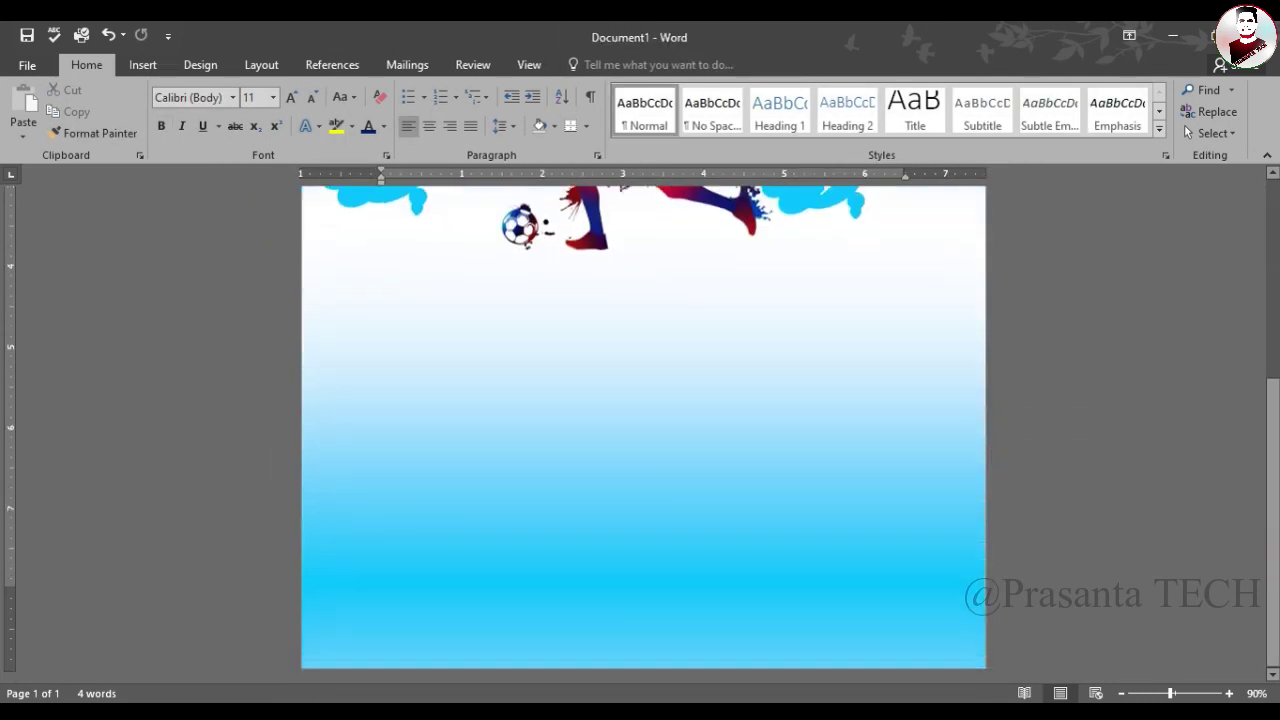
Draw a wide rounded rectangle bar across the page below the runner.
click(142, 64)
click(252, 132)
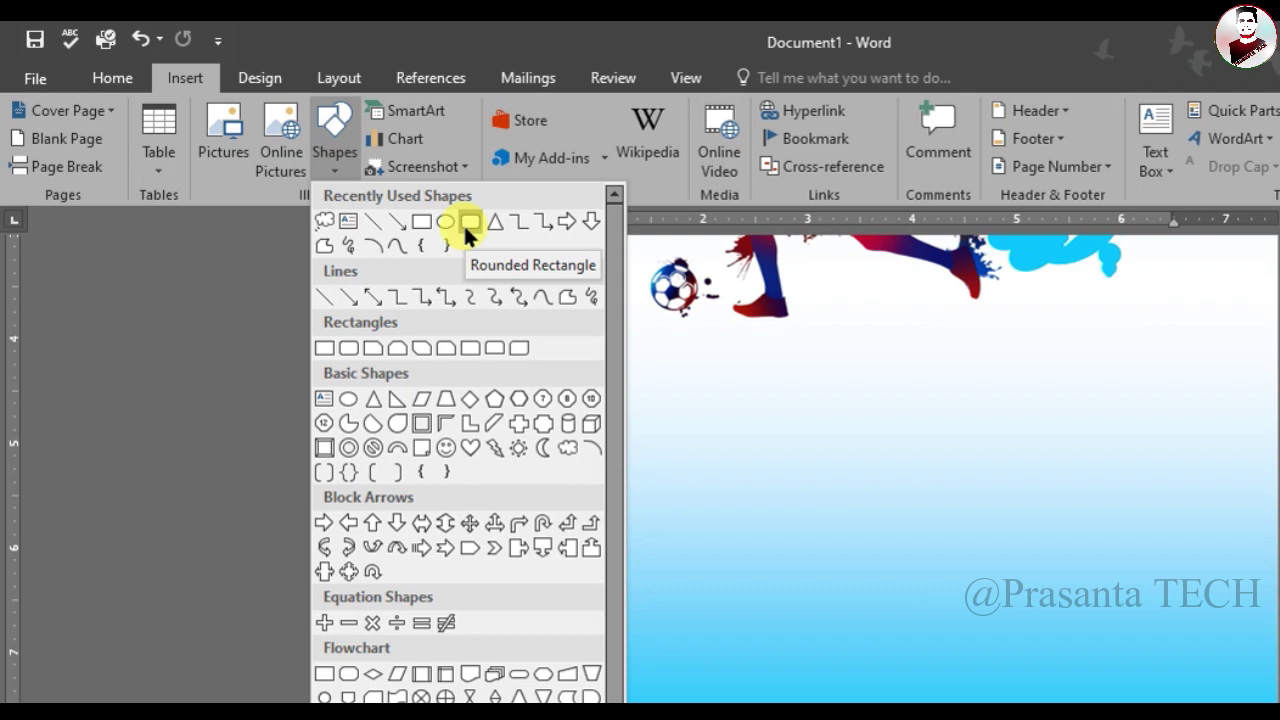
click(466, 228)
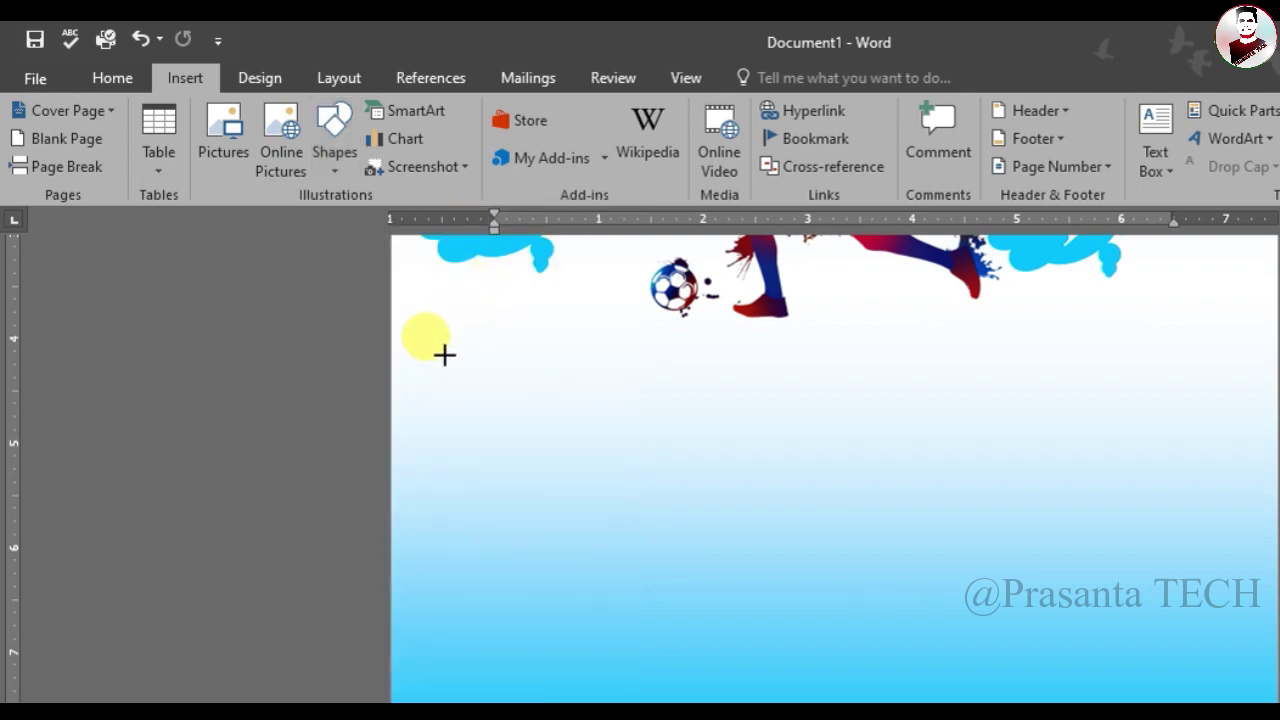
drag(415, 339, 1213, 398)
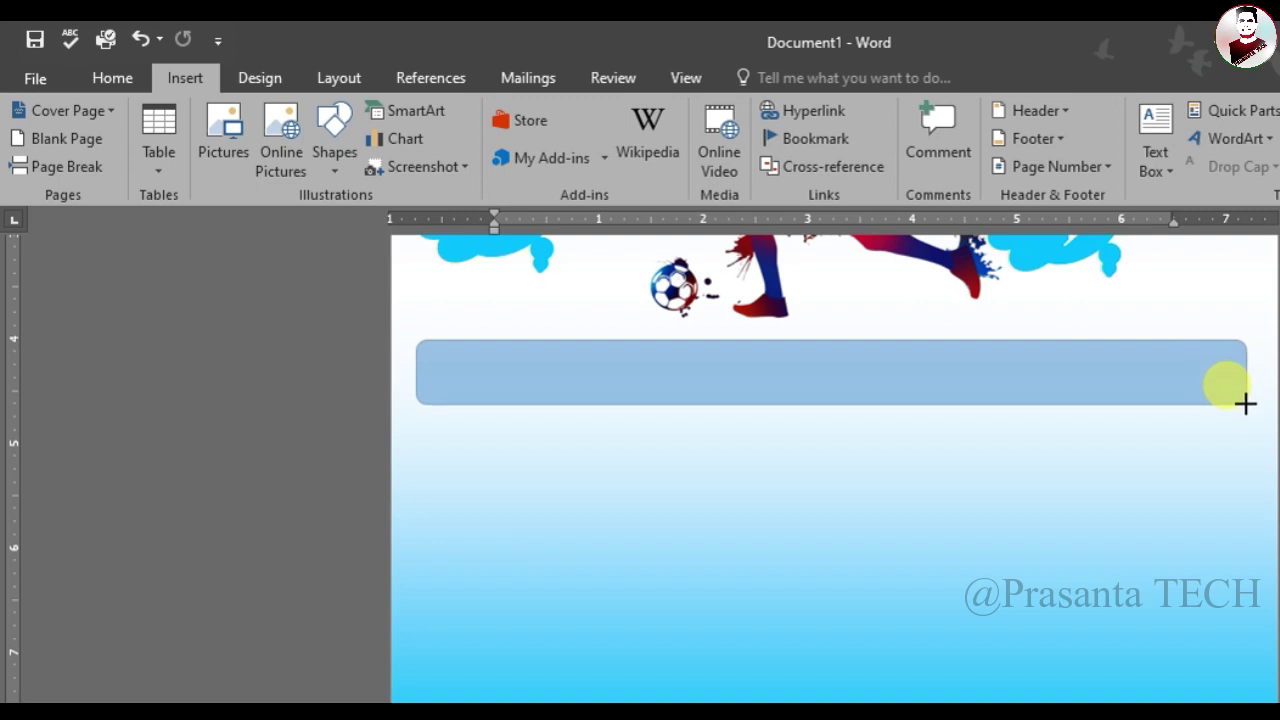
drag(1232, 398, 1246, 404)
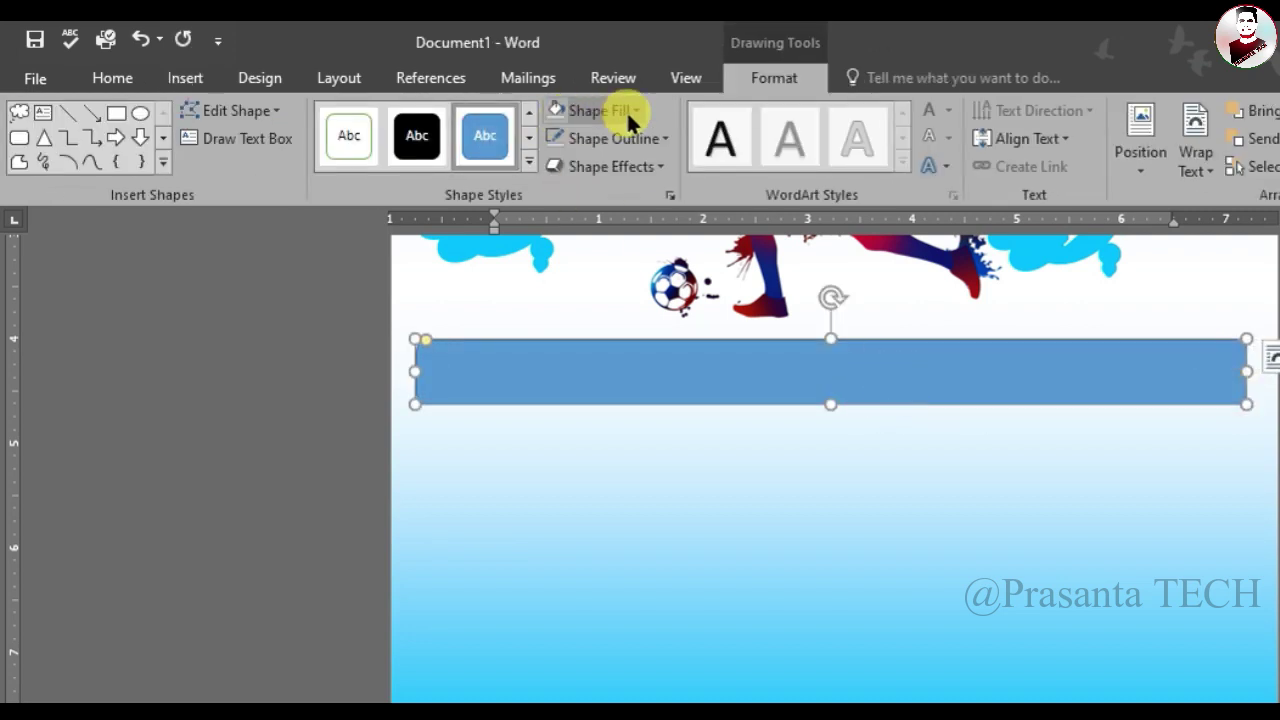
Fill the bar with the clouds' cyan and remove its outline.
click(625, 111)
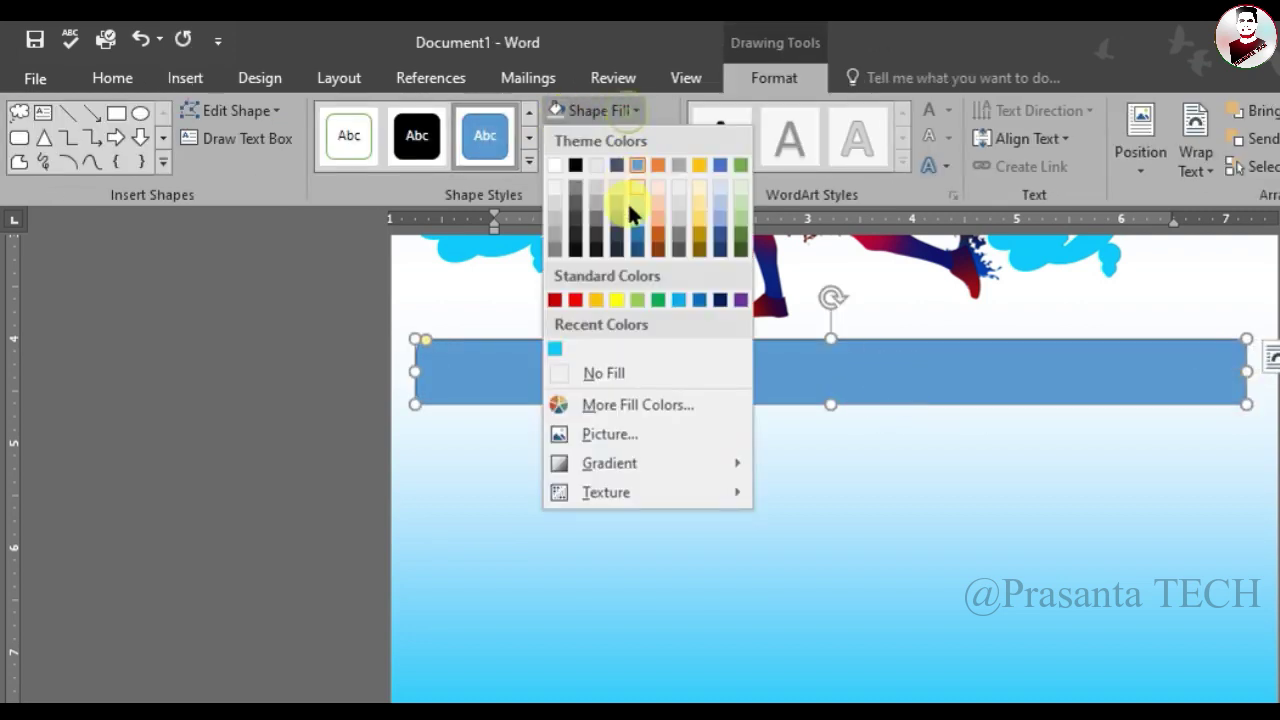
click(557, 348)
click(655, 142)
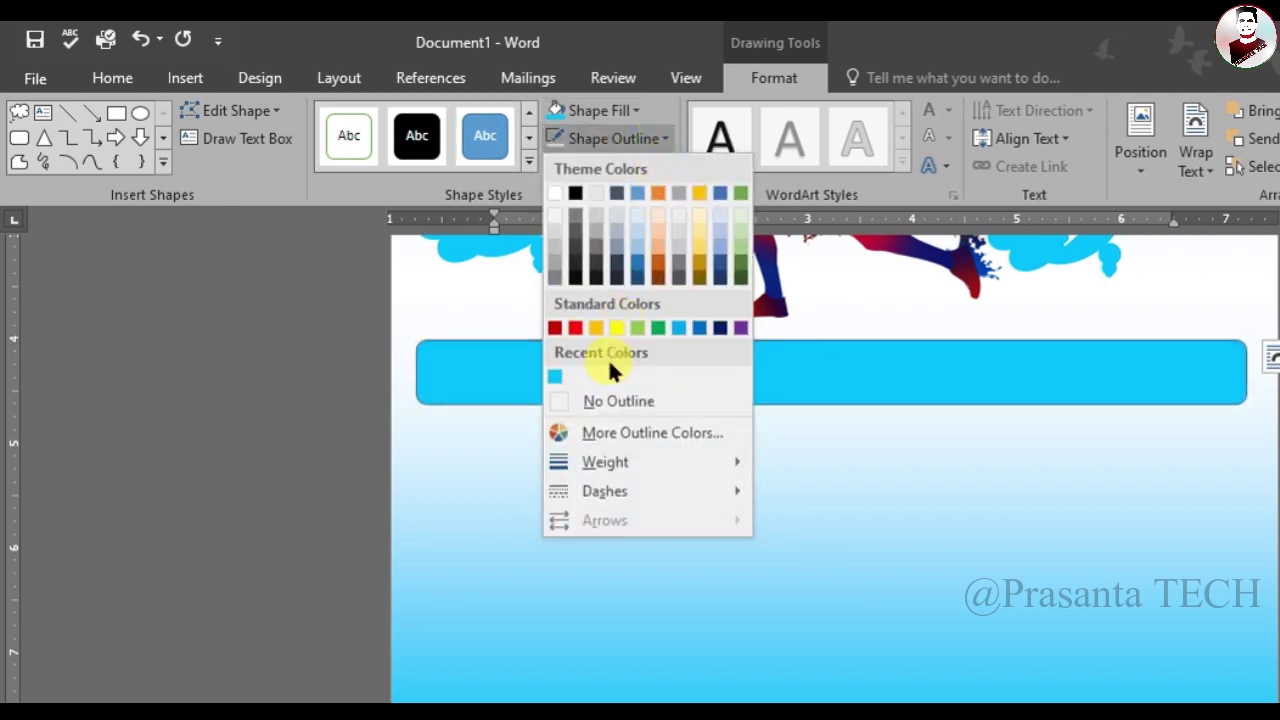
click(620, 395)
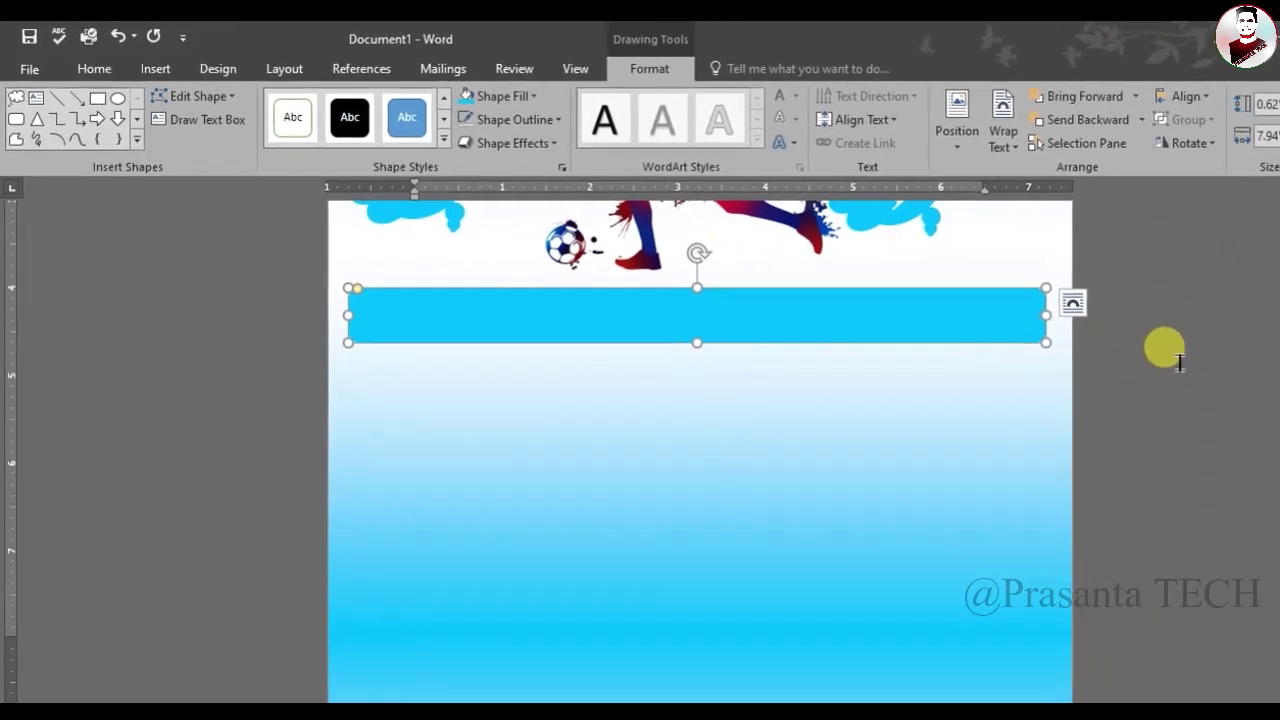
Duplicate the cyan bar just below the original and add text to the lower bar.
drag(737, 305, 739, 361)
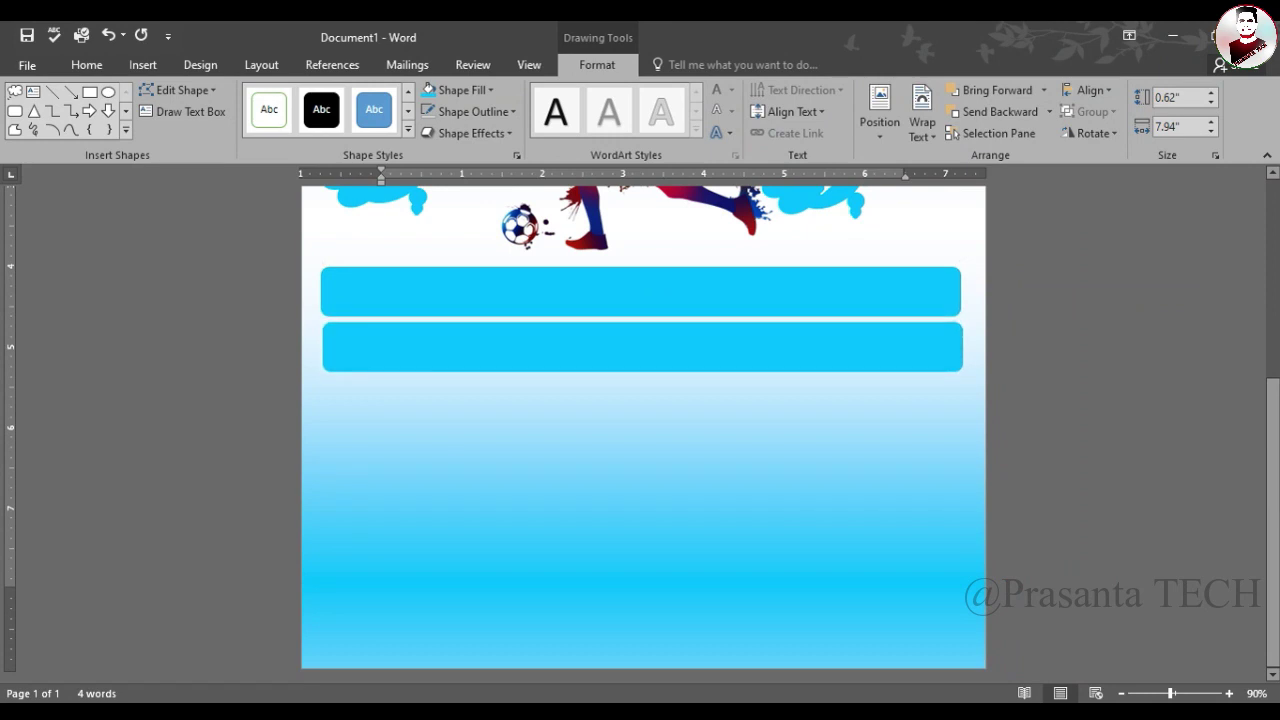
ctrl+click(734, 347)
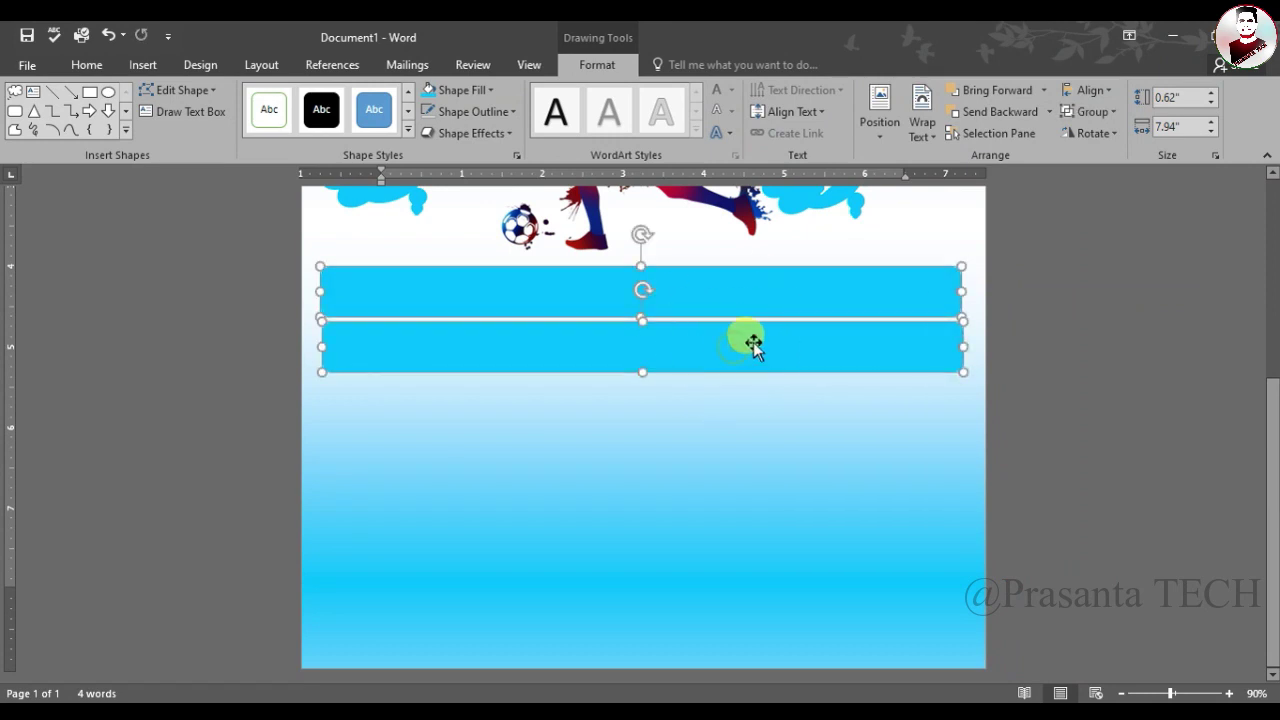
scroll(848, 323, up, 5)
click(672, 596)
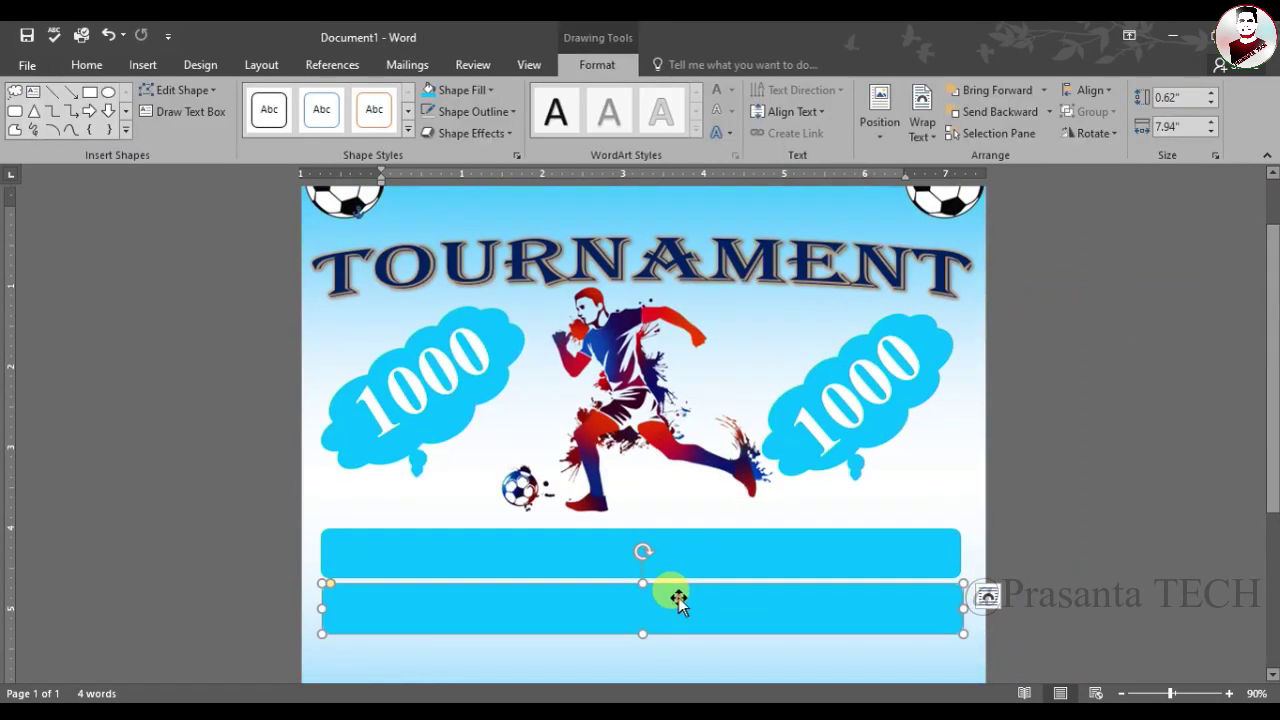
right_click(678, 598)
click(737, 358)
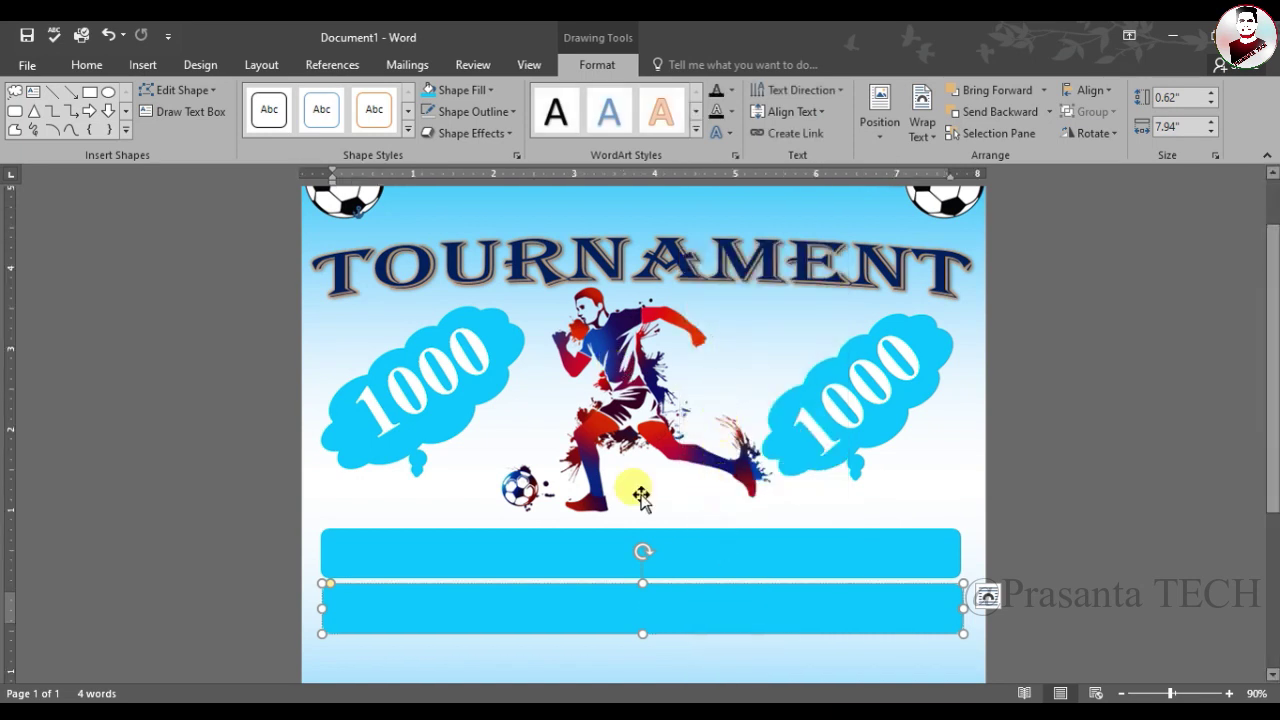
click(86, 64)
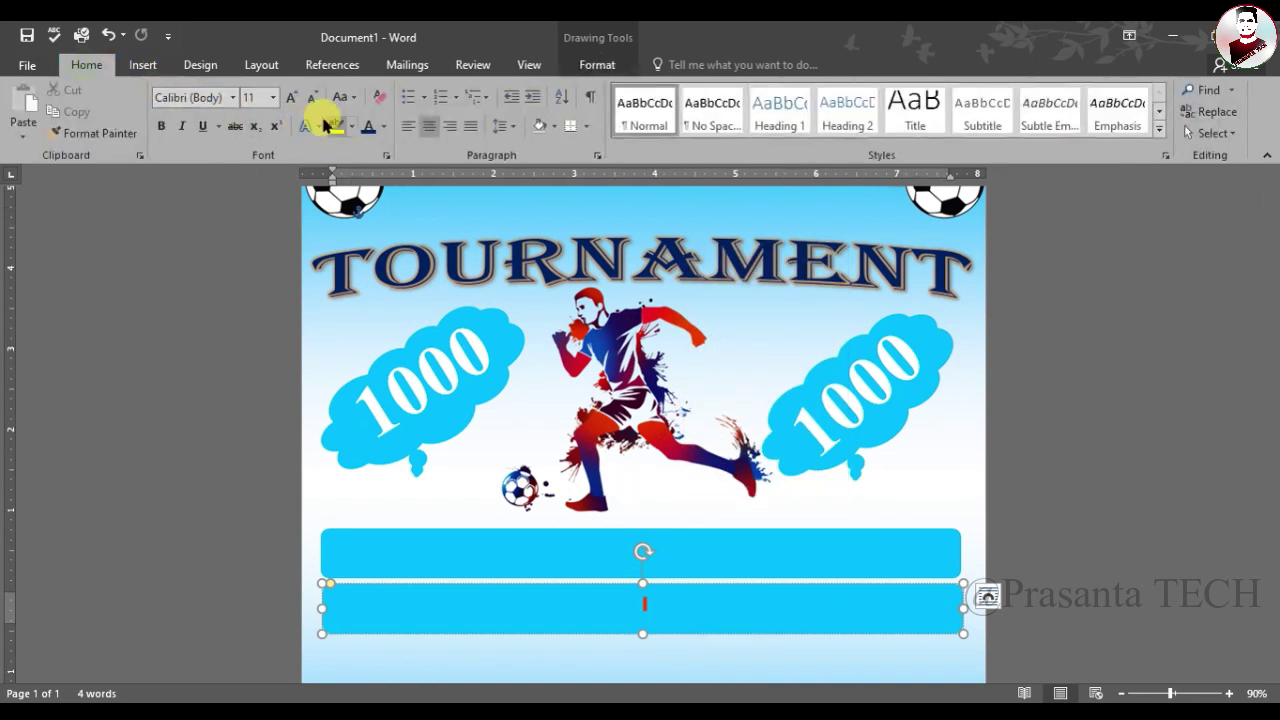
Type '1st July 2023 Football Stadium At Agartala' in white Abril Fatface inside the lower bar.
click(233, 97)
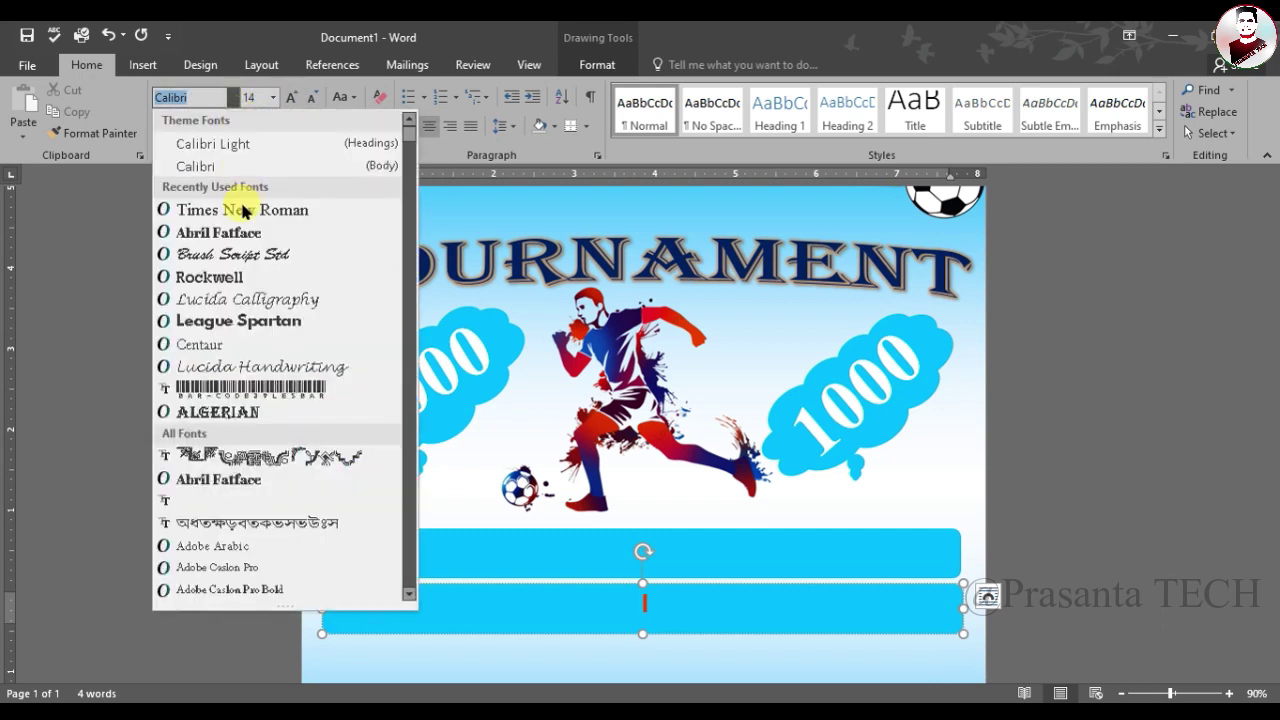
click(243, 234)
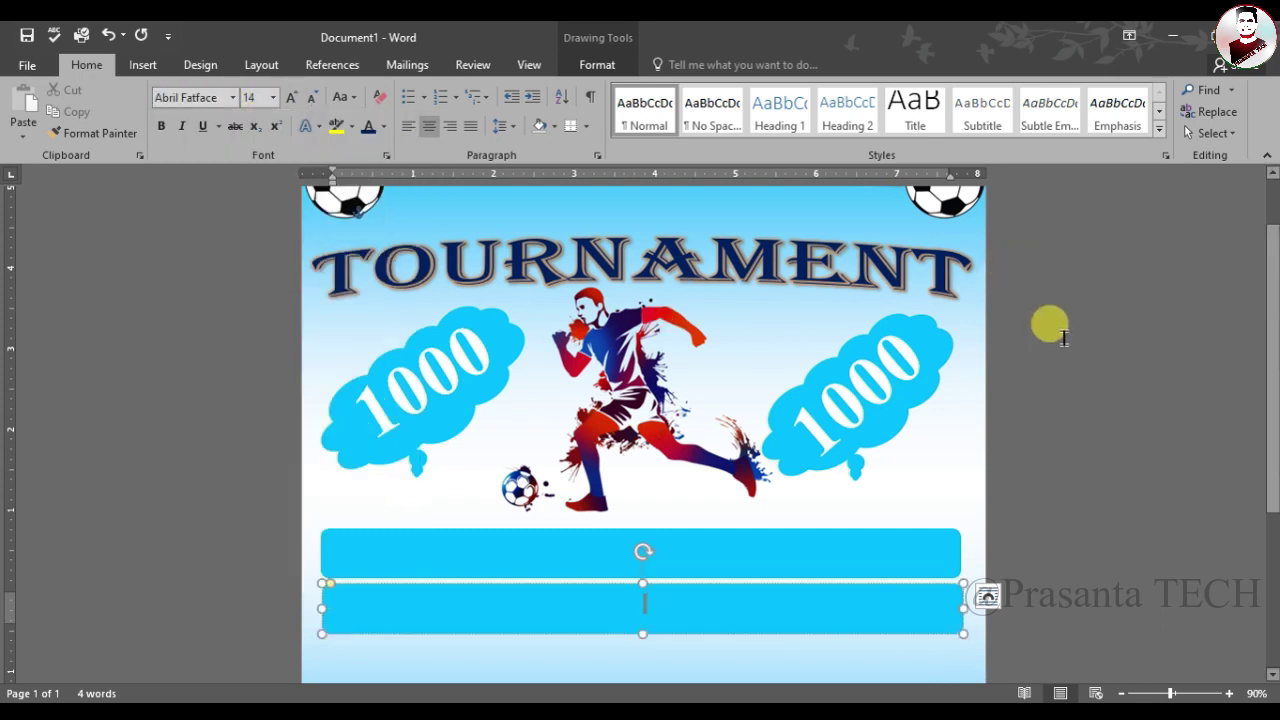
click(383, 126)
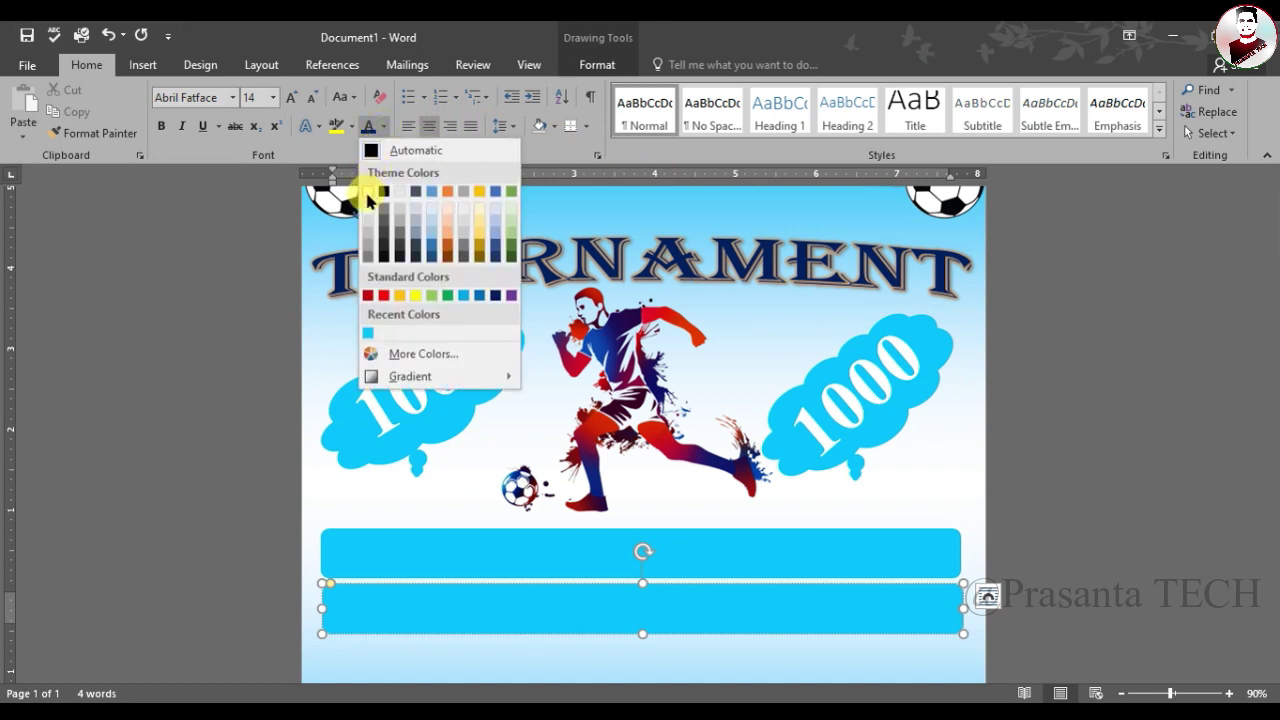
click(365, 190)
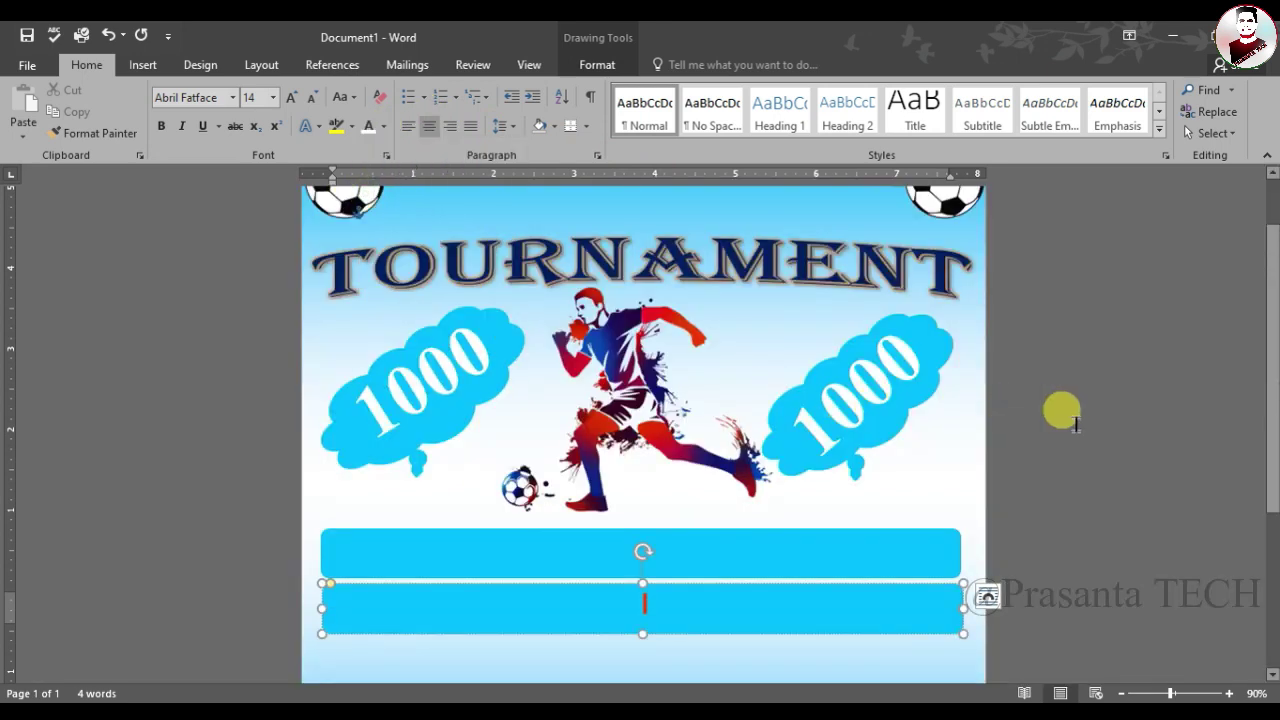
text(1st  July 2023 Football Stadium At Agartala)
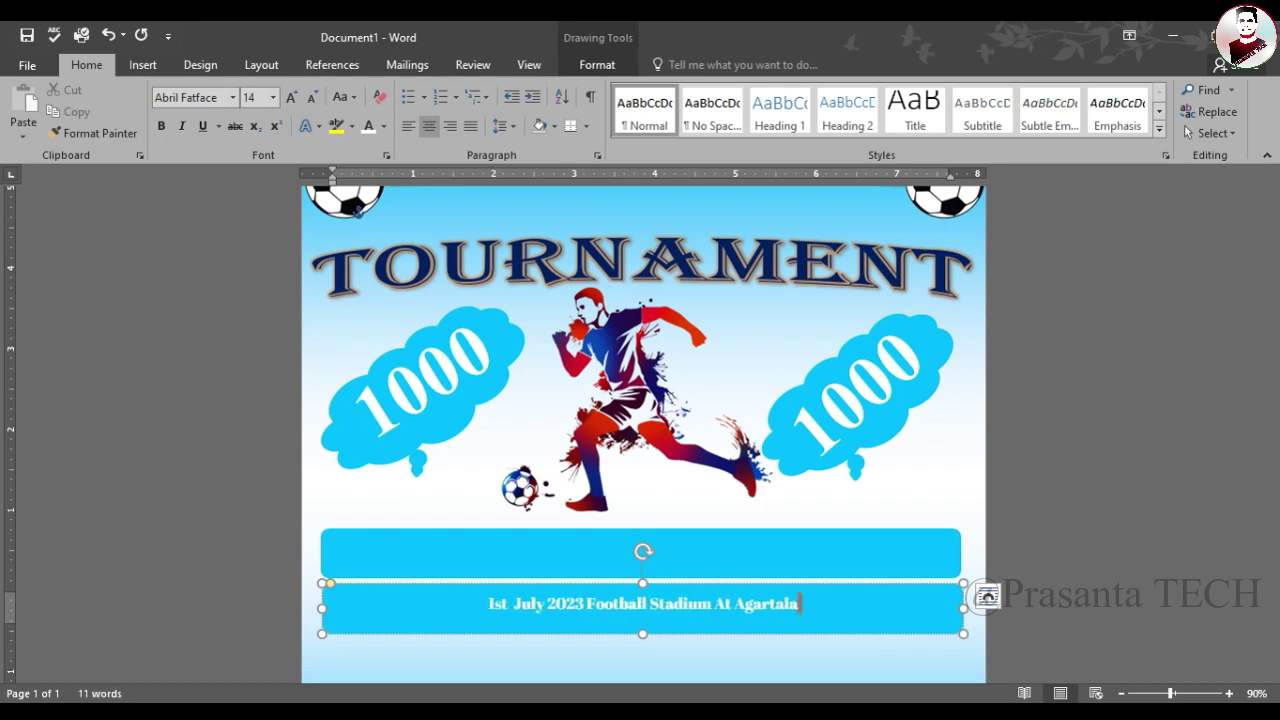
Enlarge the whole date line to 26 pt.
key(ctrl+a)
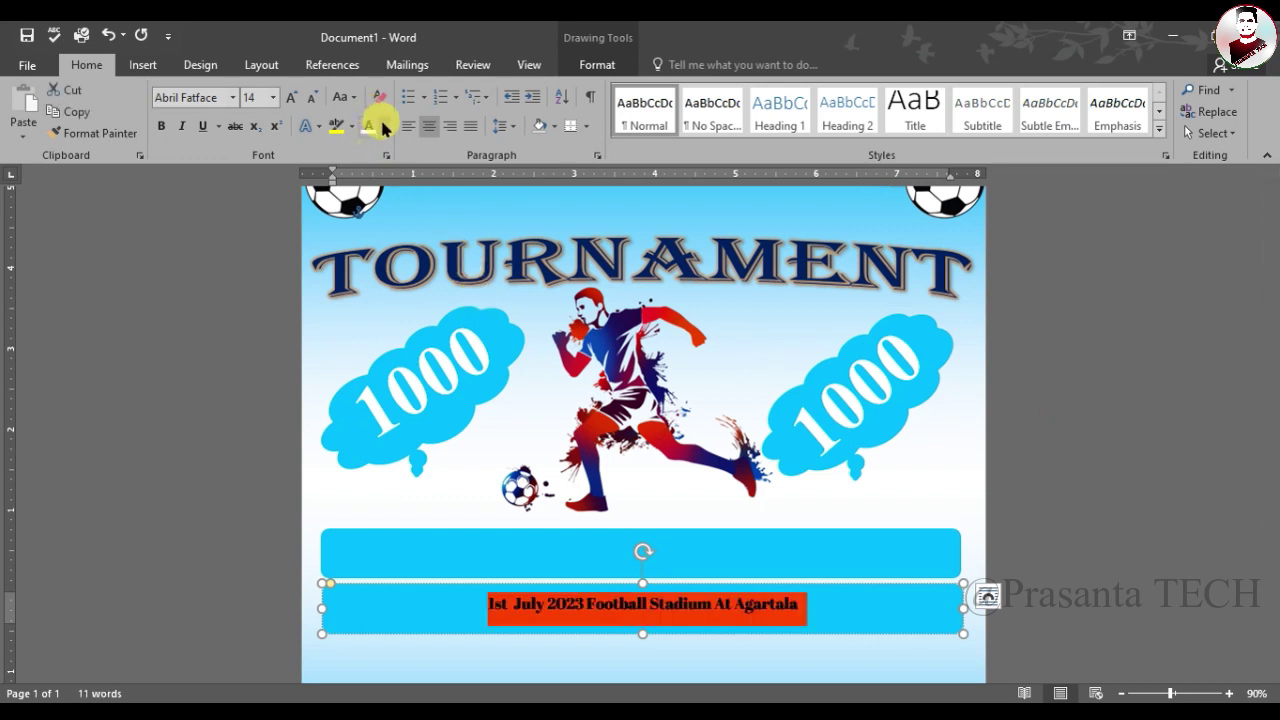
click(293, 101)
click(293, 101)
click(293, 101)
click(293, 101)
click(293, 101)
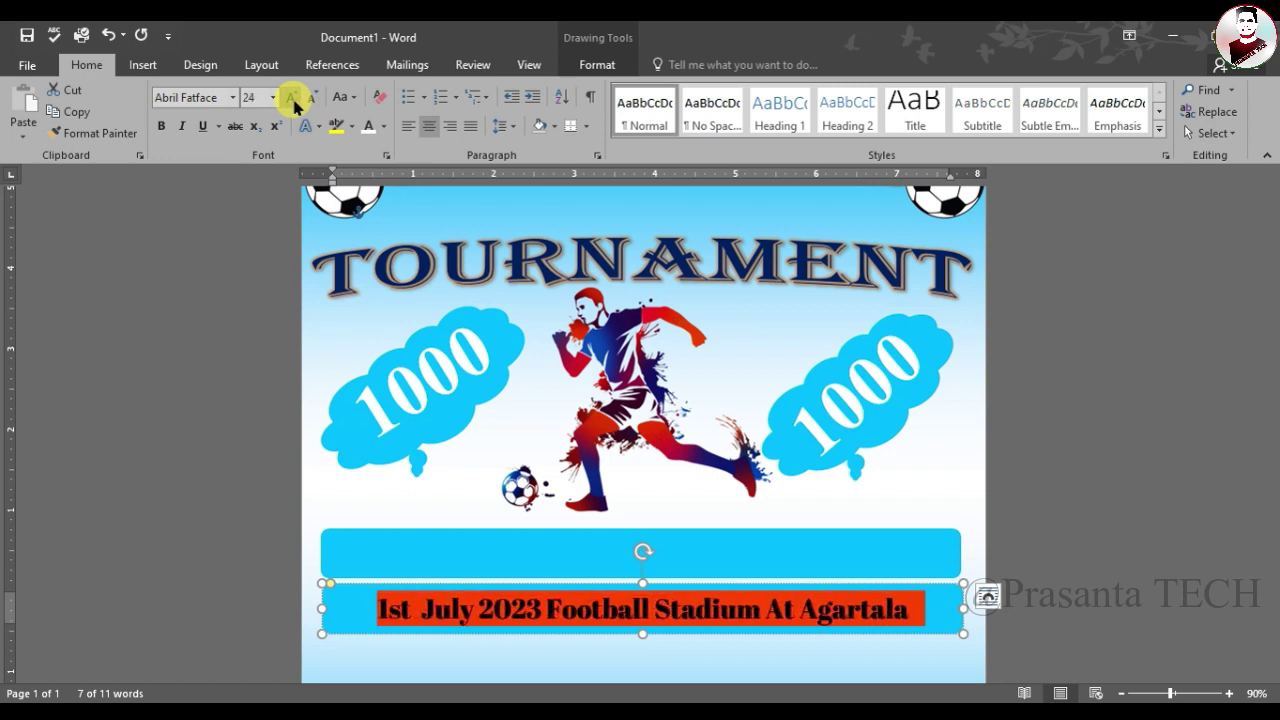
click(293, 101)
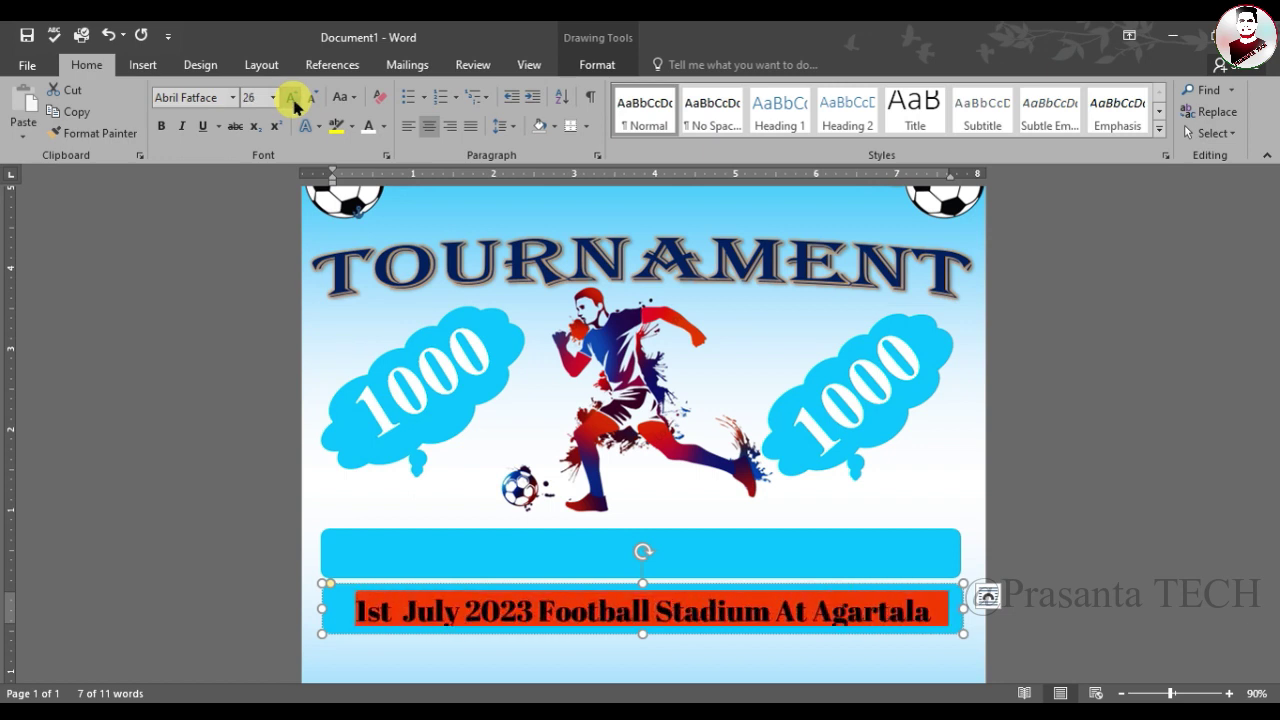
Remove the lower bar's fill so only the date text remains.
click(679, 585)
click(597, 64)
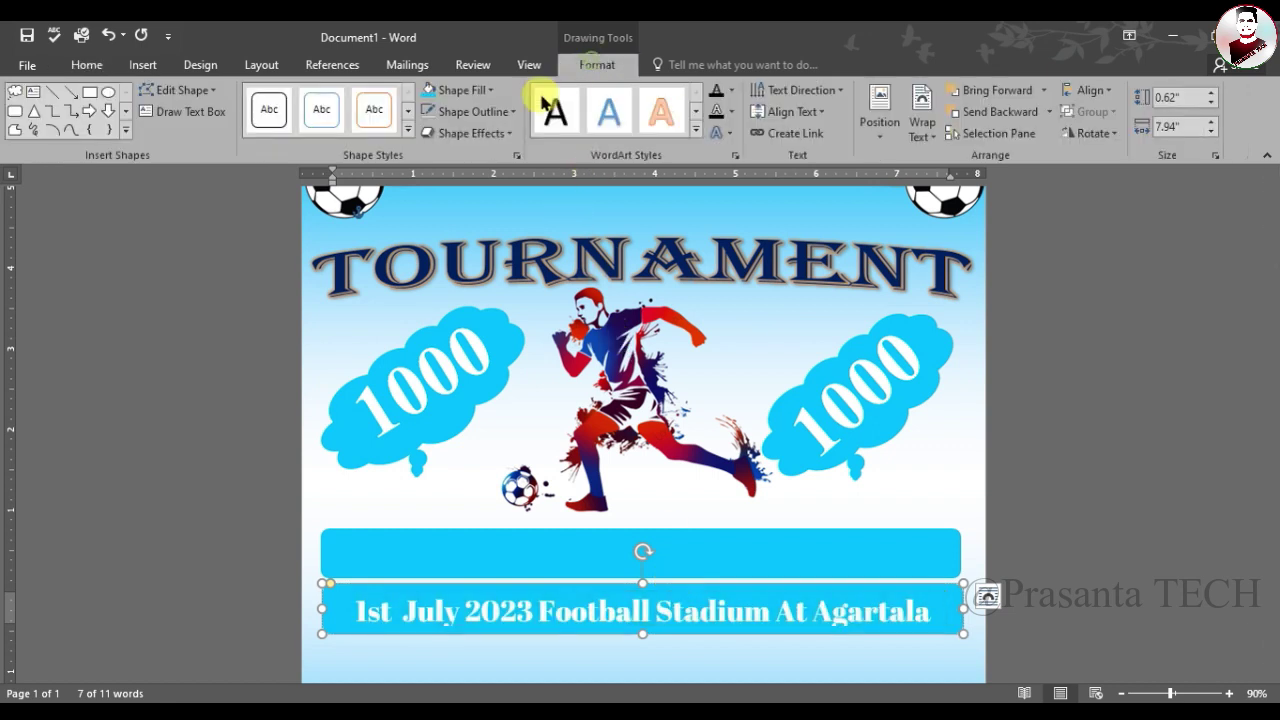
click(462, 89)
click(466, 287)
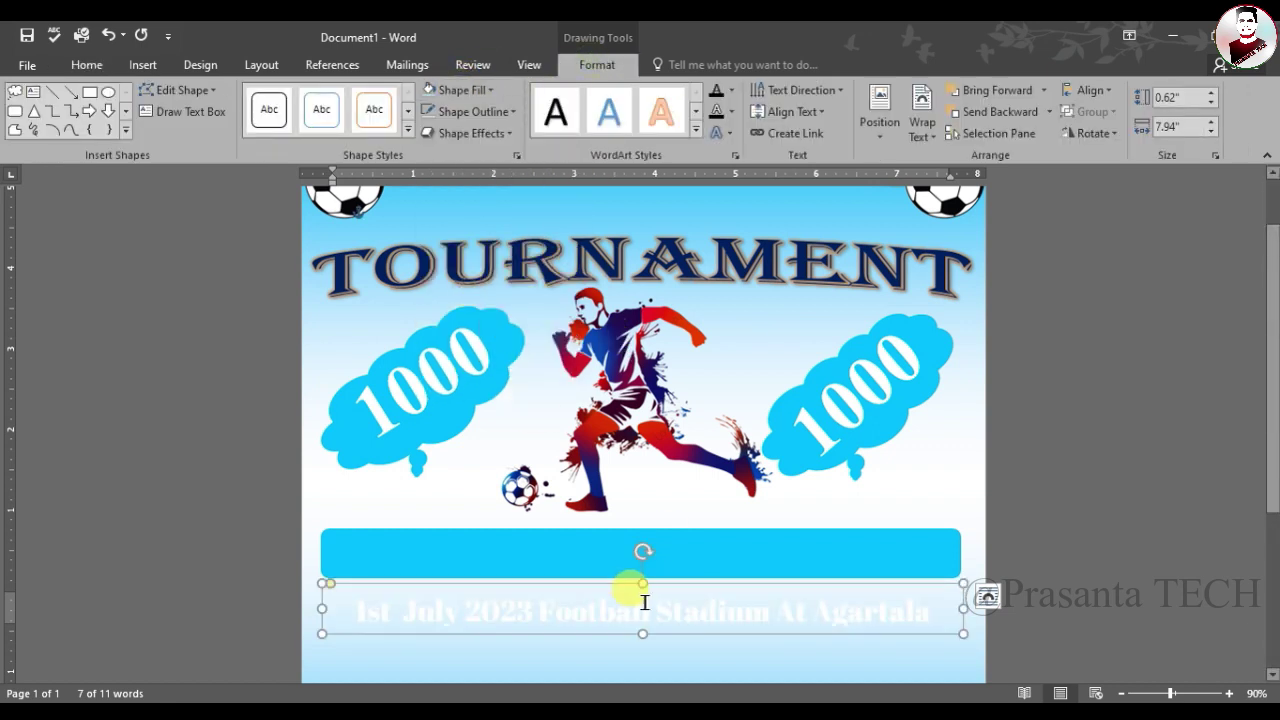
Move the date text box up onto the cyan bar and remove its outline.
drag(662, 583, 662, 533)
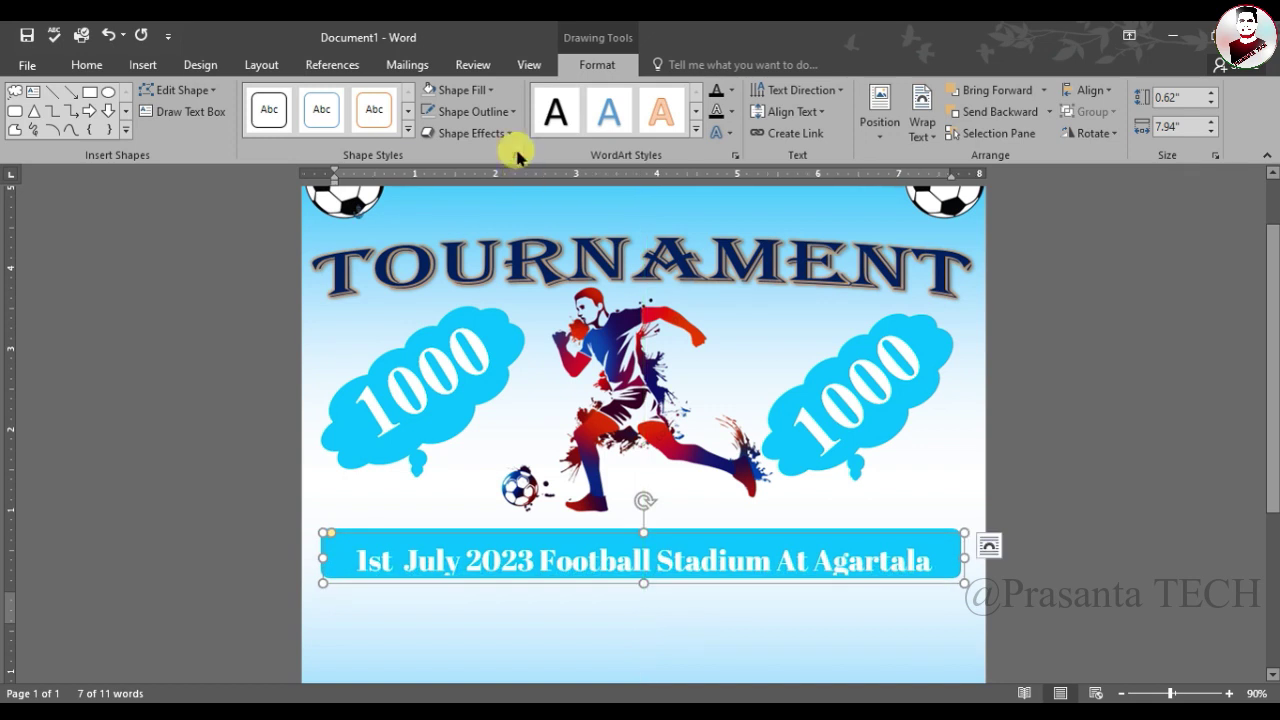
click(472, 111)
click(470, 309)
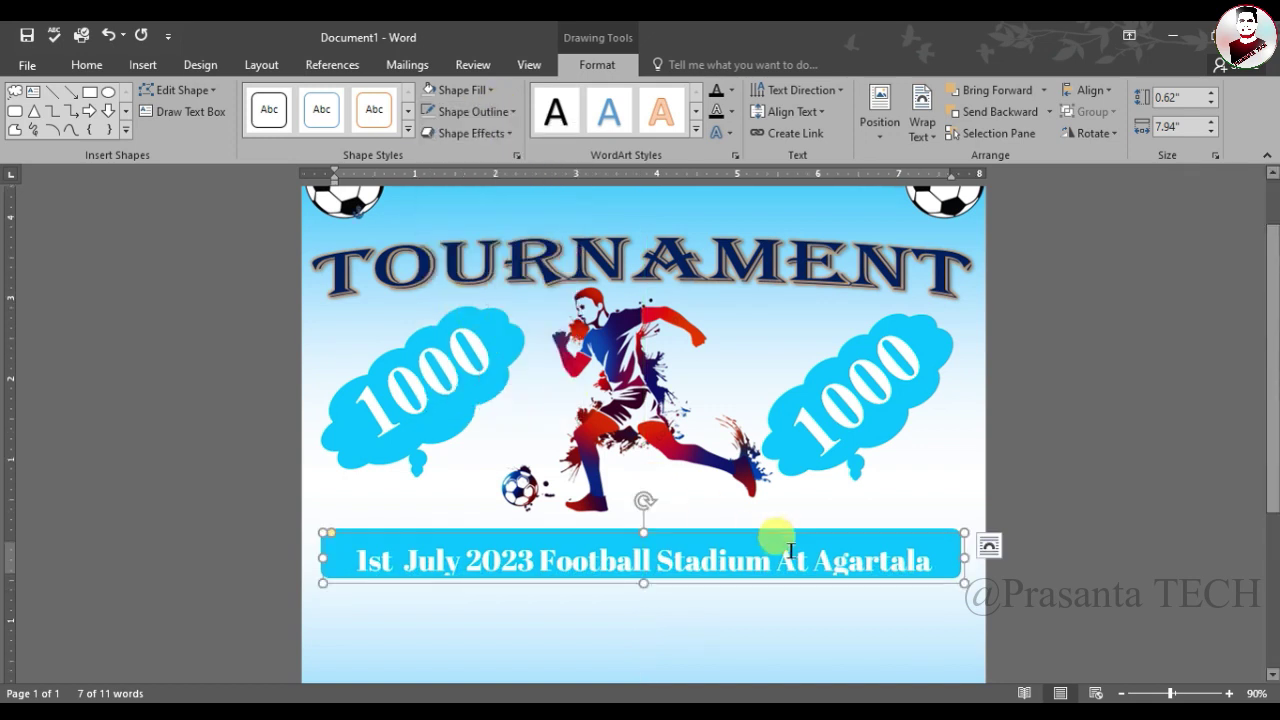
key(Up)
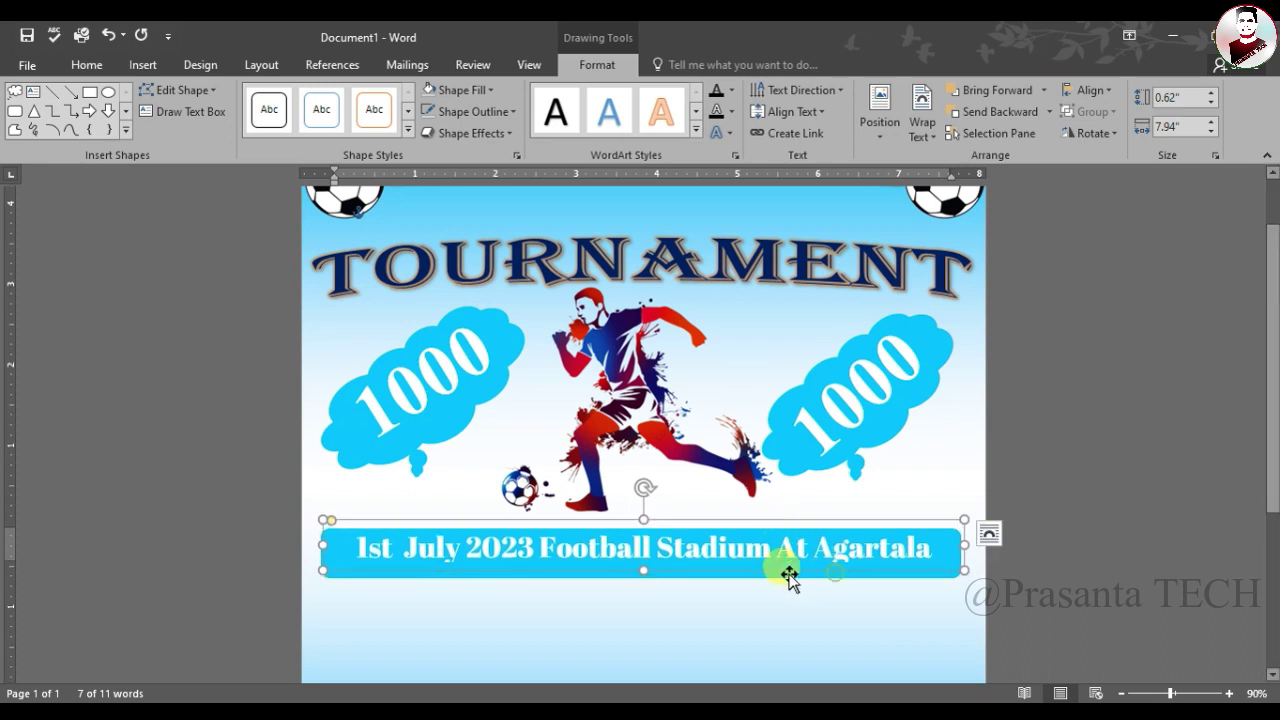
scroll(785, 571, up, 4)
Stretch the date text box to both page edges and shrink the date line to 28 pt.
drag(1070, 556, 87, 79)
click(87, 65)
drag(1110, 552, 1140, 552)
drag(177, 552, 147, 552)
click(1128, 540)
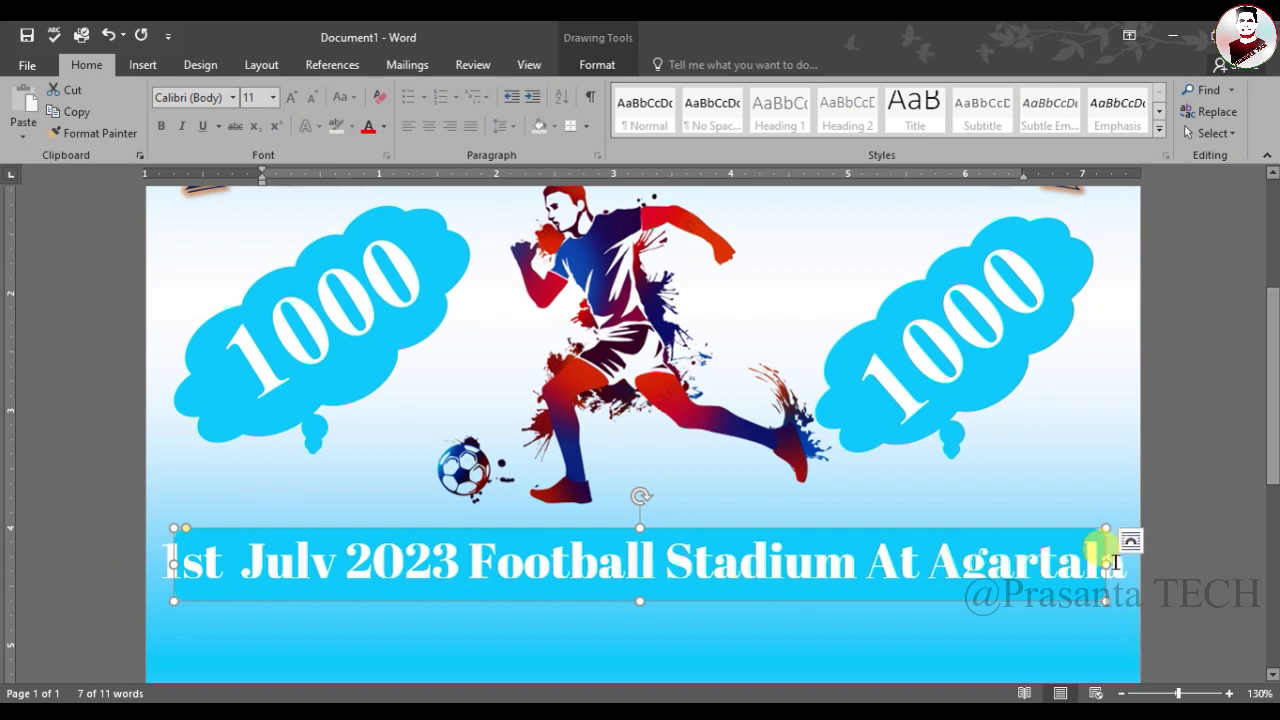
triple_click(251, 543)
key(ctrl+shift+comma)
Deselect the date box and scroll down to the empty lower part of the poster.
click(398, 340)
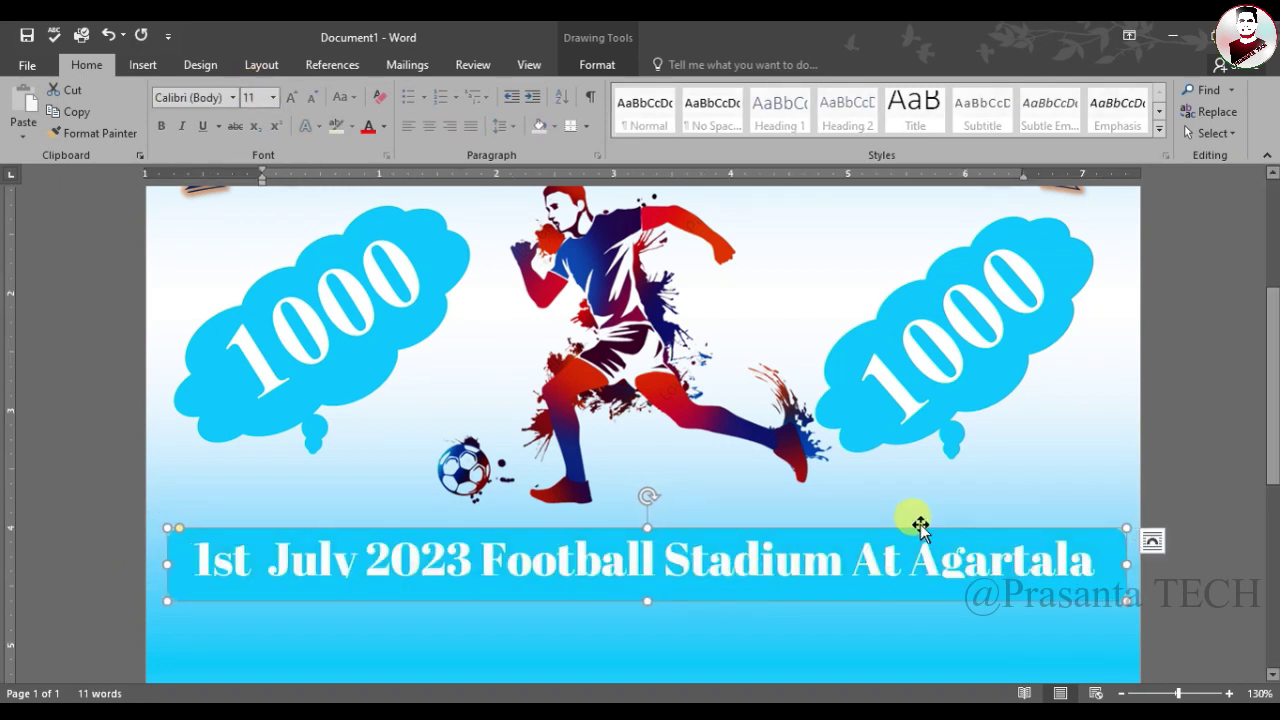
click(1184, 458)
click(1104, 477)
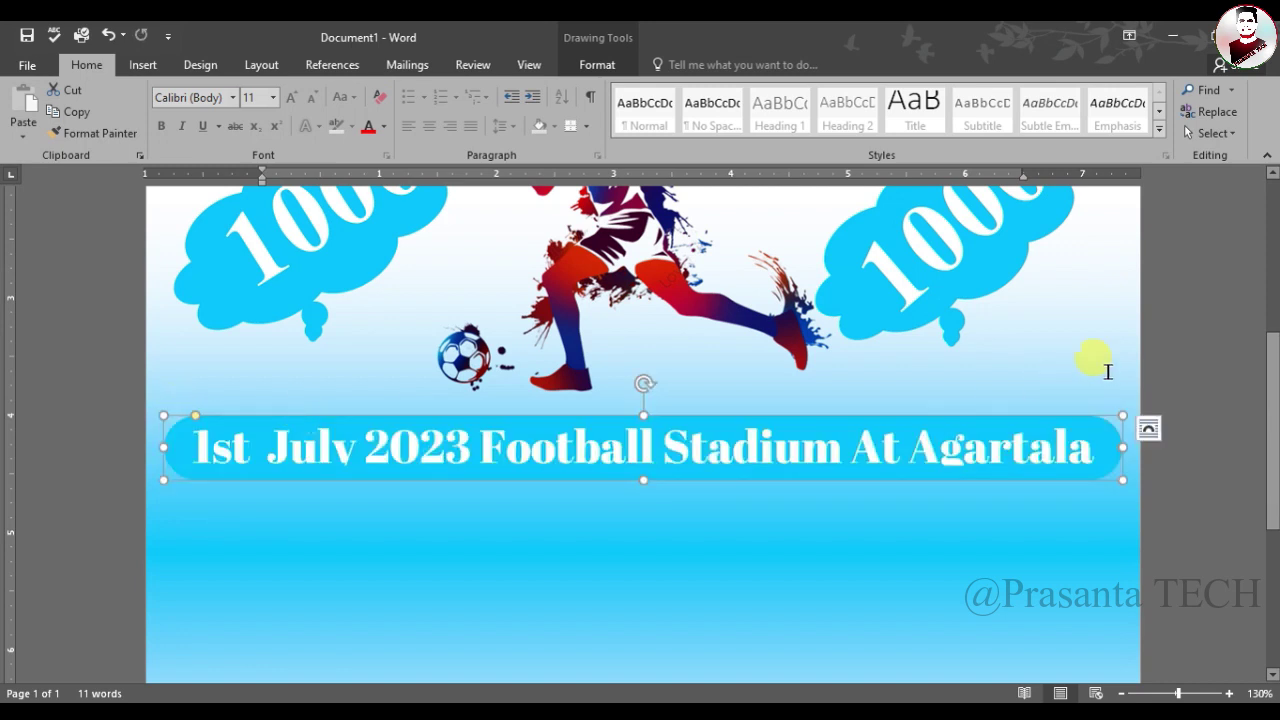
click(1014, 357)
scroll(986, 371, down, 3)
ctrl+scroll(643, 434, down, 2)
ctrl+scroll(643, 434, down, 3)
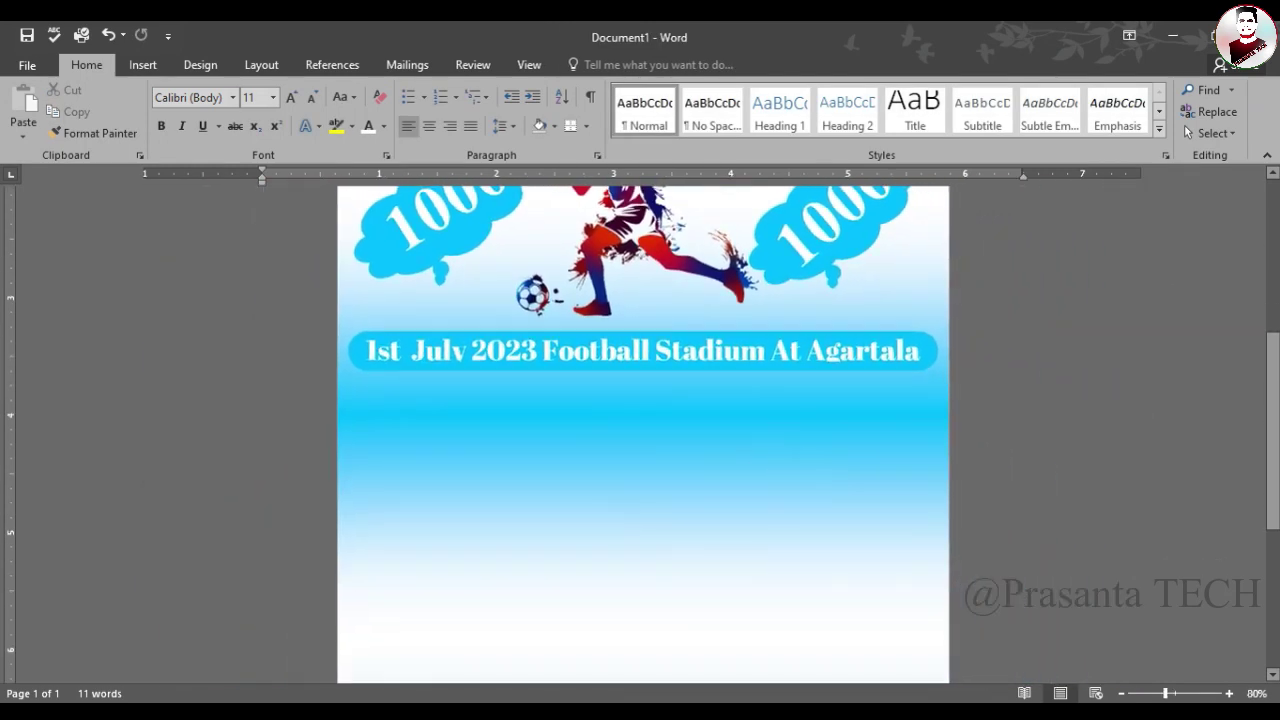
scroll(643, 434, down, 3)
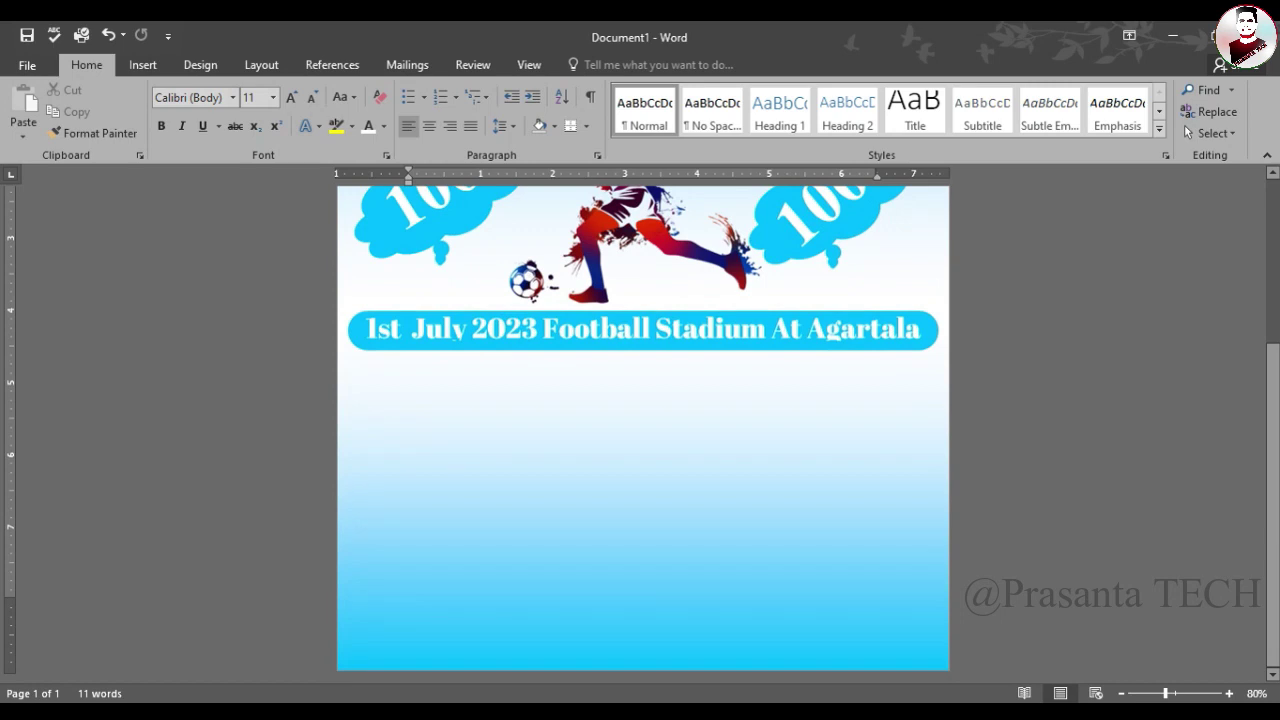
Draw a rounded rectangle about 4.07" by 4.05" below the date banner on the left.
click(143, 64)
click(258, 120)
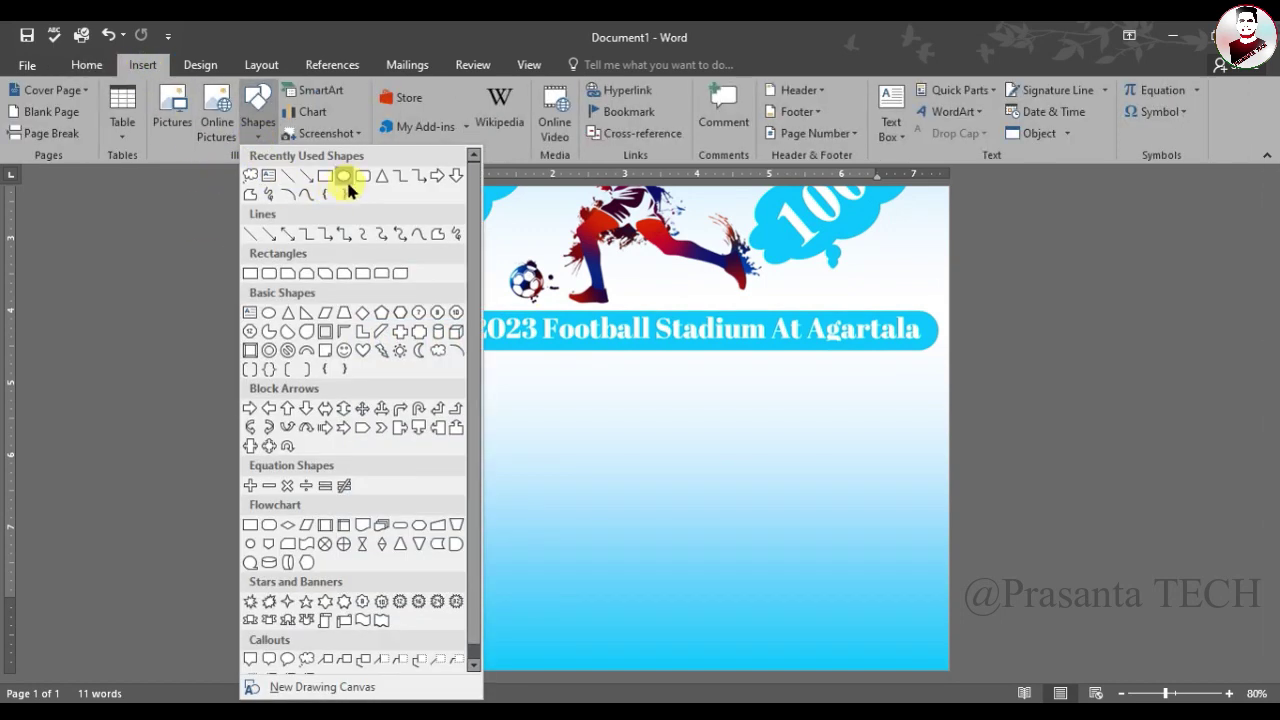
click(360, 177)
drag(368, 374, 641, 658)
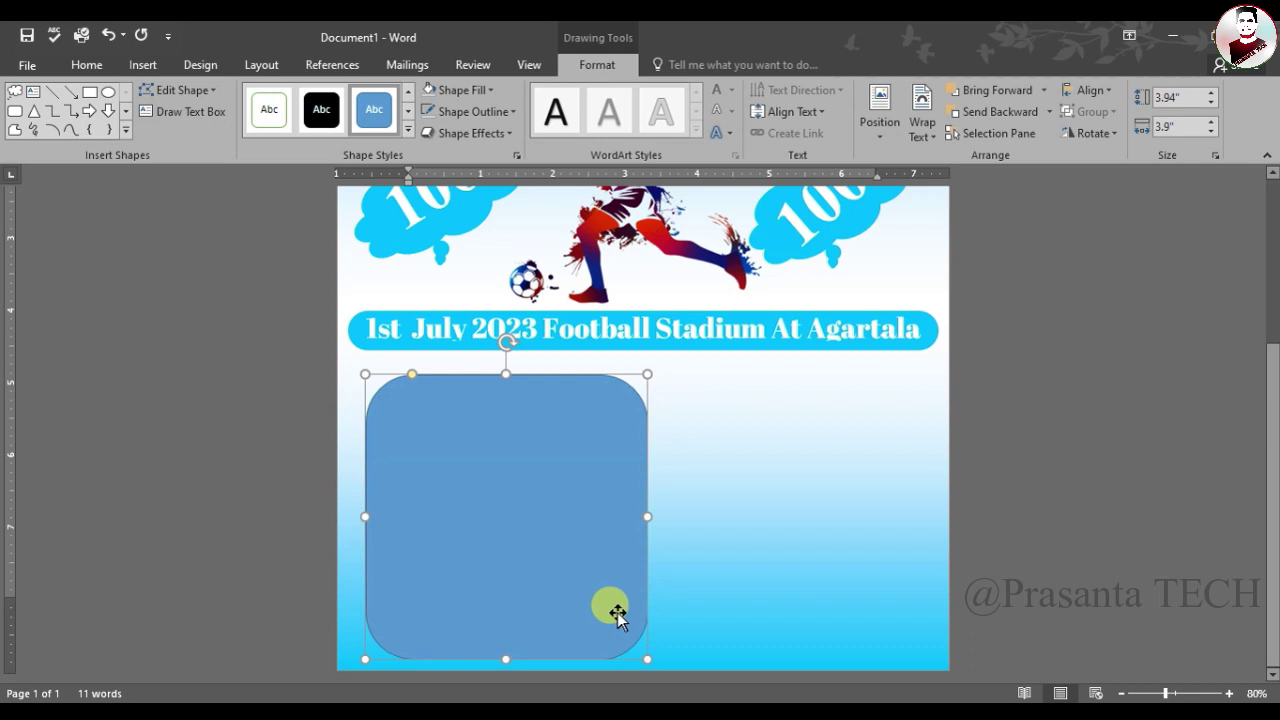
key(Left)
key(Left)
key(Left)
key(Left)
key(Left)
key(Up)
key(Right)
key(Right)
key(Up)
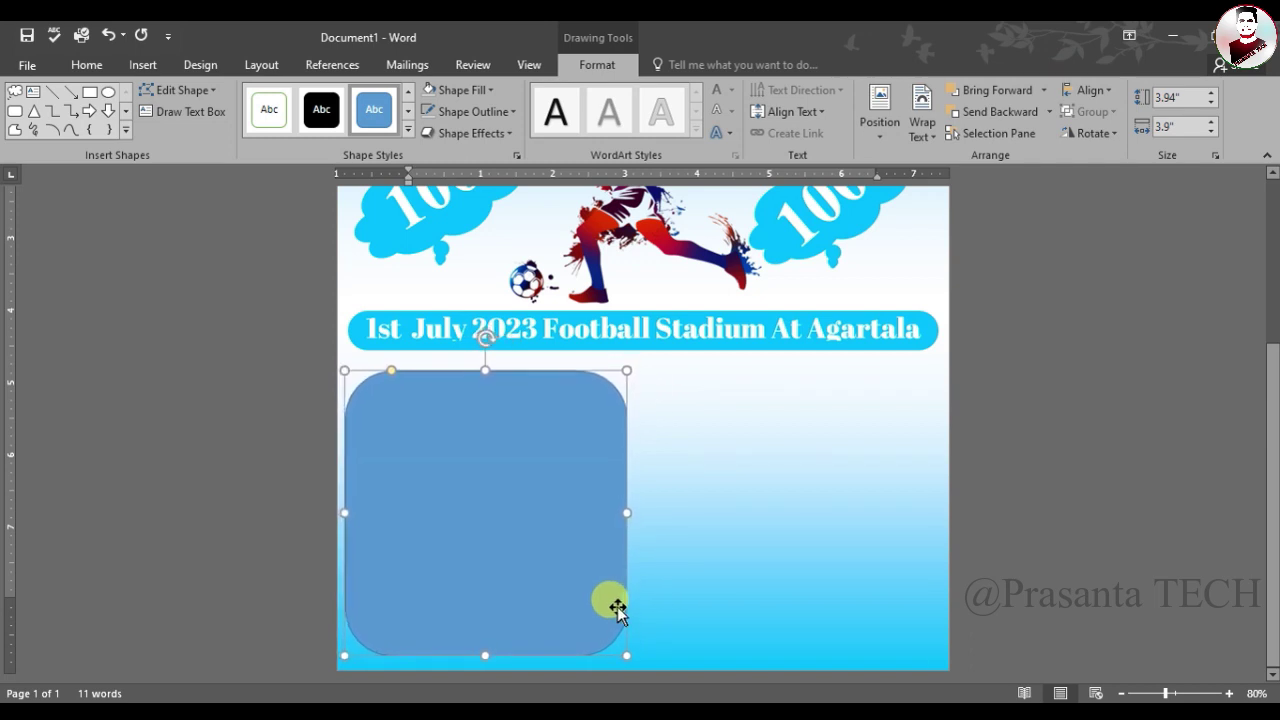
ctrl+scroll(615, 650, up, 2)
scroll(610, 650, down, 2)
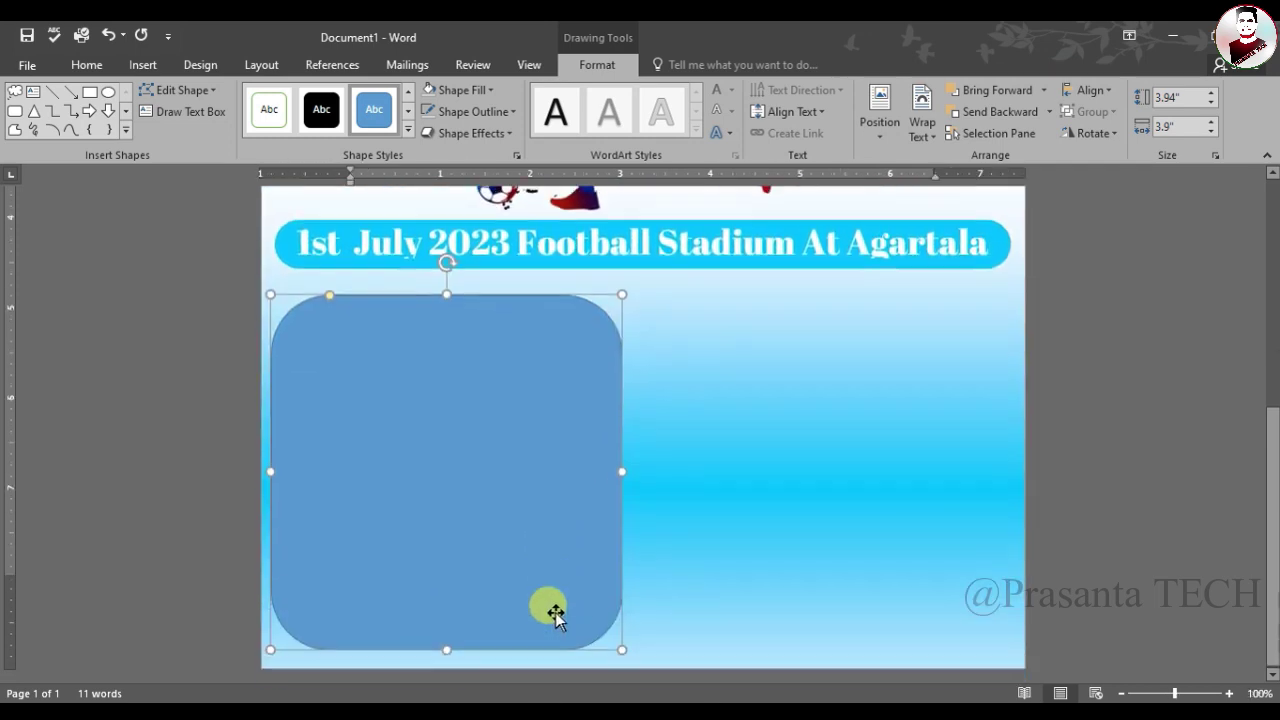
ctrl+scroll(500, 572, up, 1)
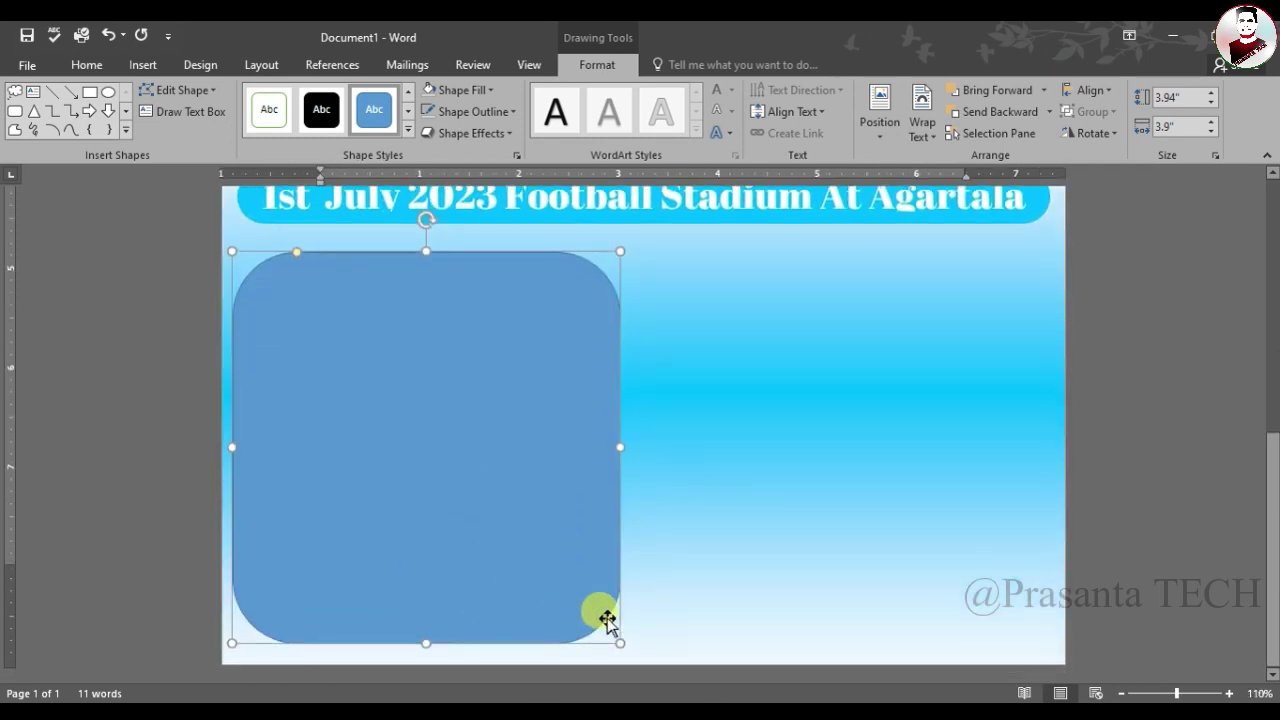
drag(624, 650, 639, 663)
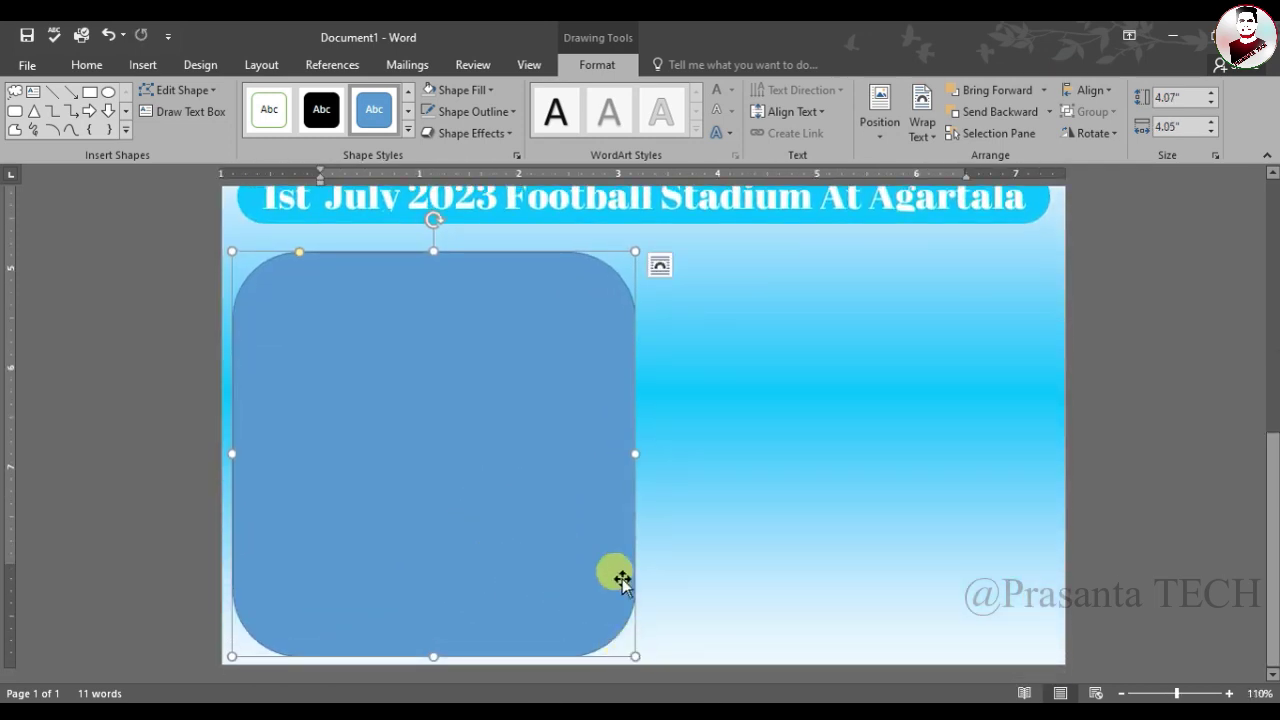
Give the rounded rectangle a white fill and a 3 pt cyan outline.
click(485, 92)
click(436, 129)
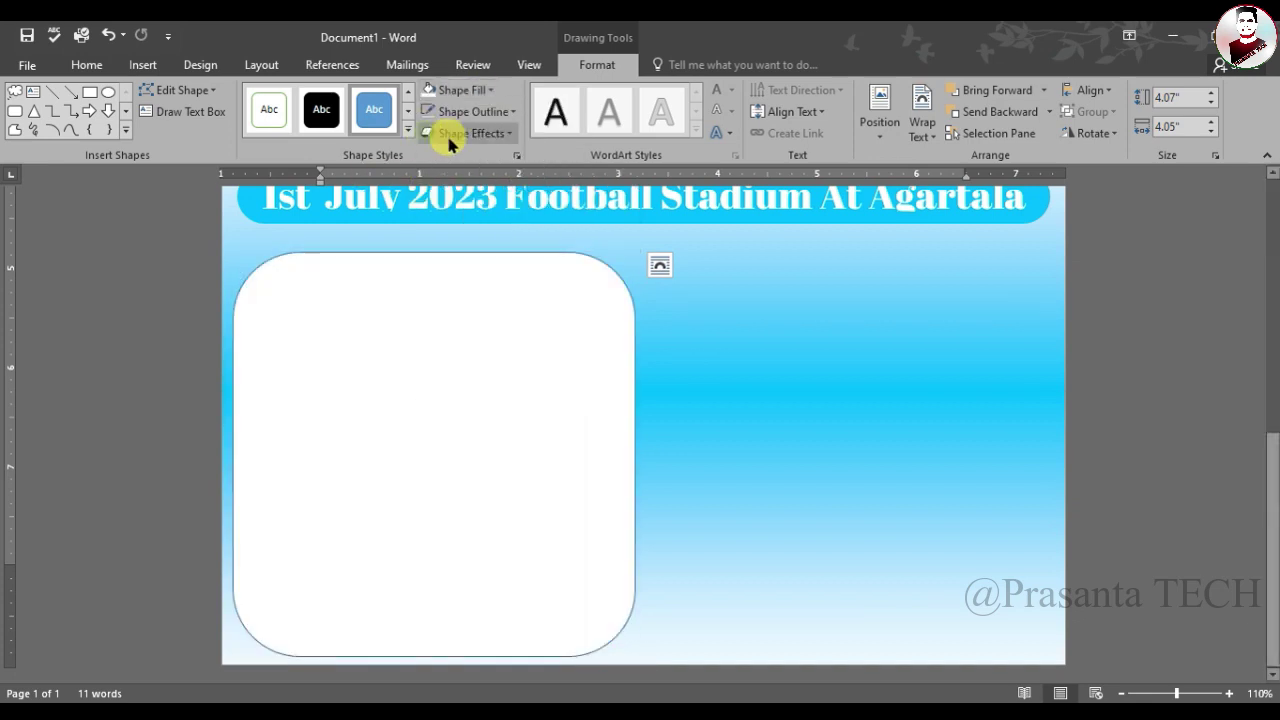
click(510, 112)
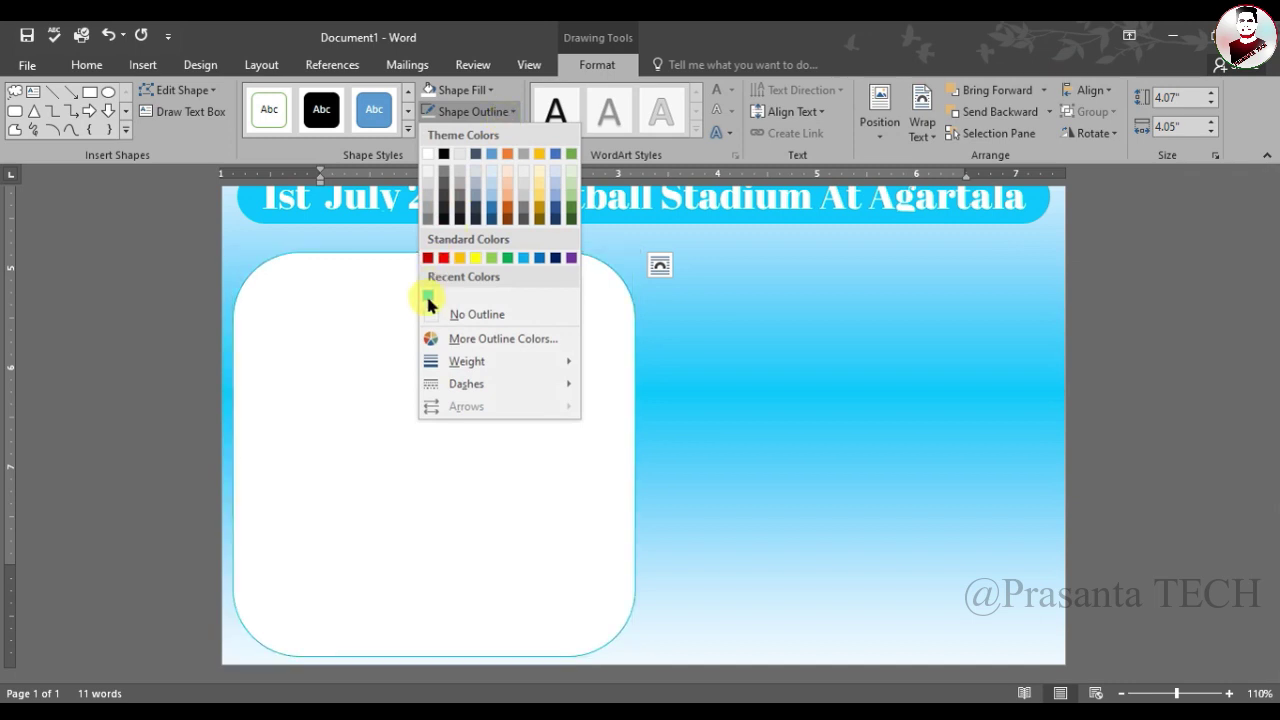
click(428, 296)
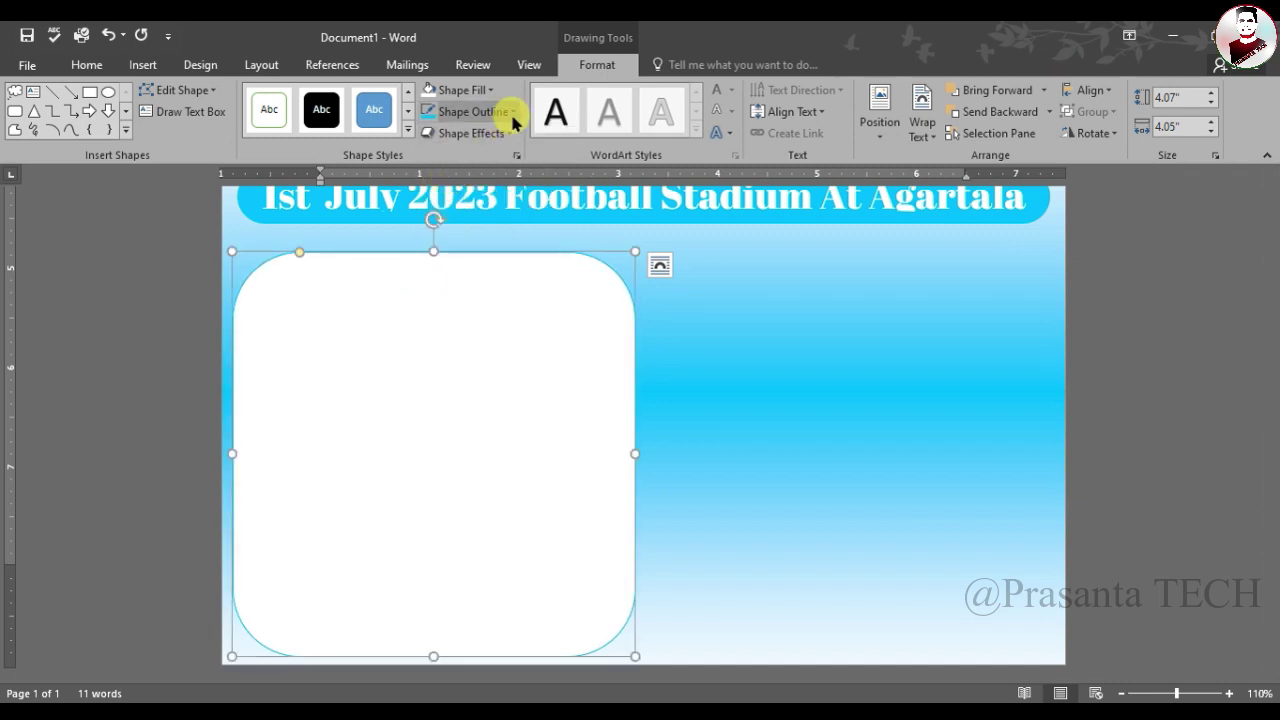
click(475, 111)
mouse_move(512, 362)
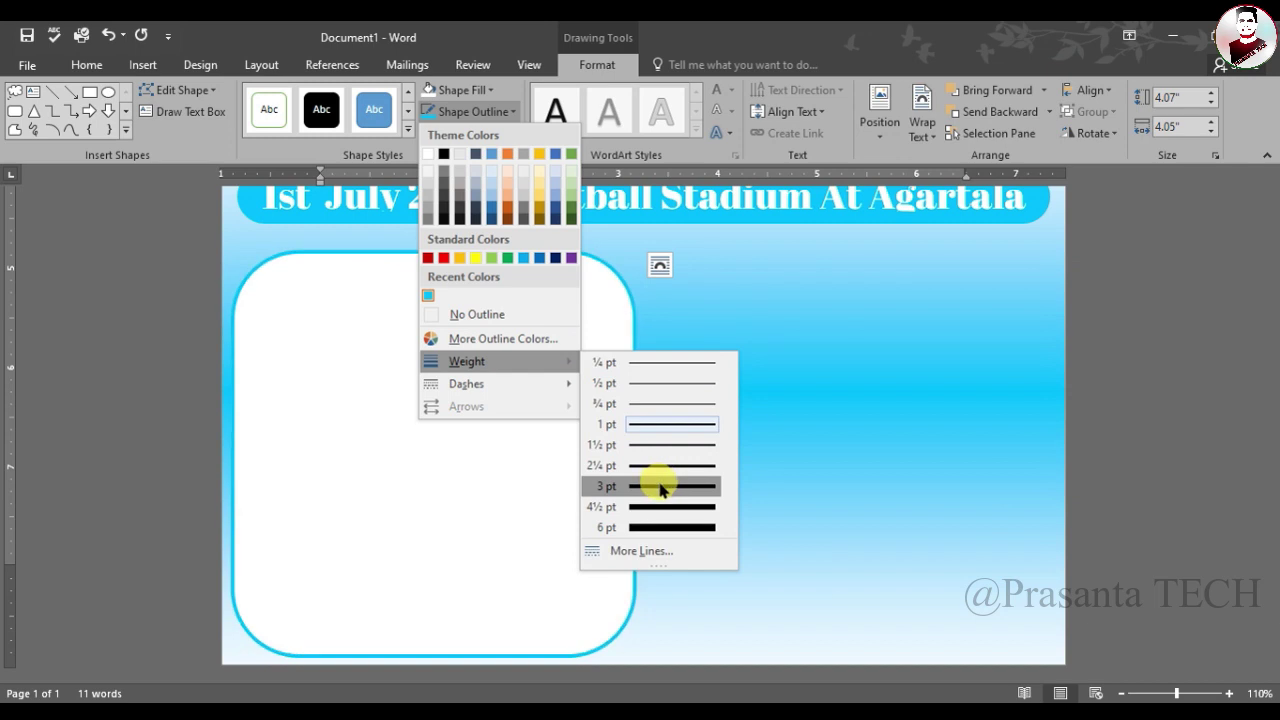
click(660, 488)
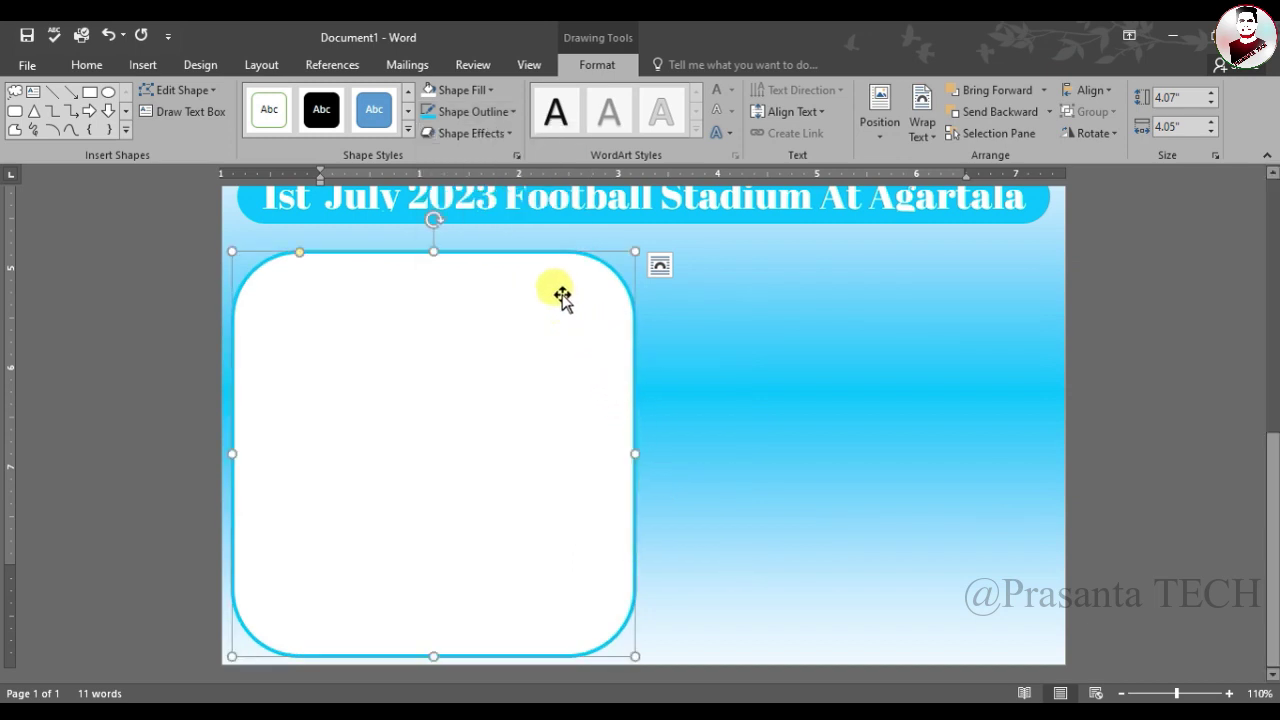
click(1130, 345)
scroll(360, 400, down, 5)
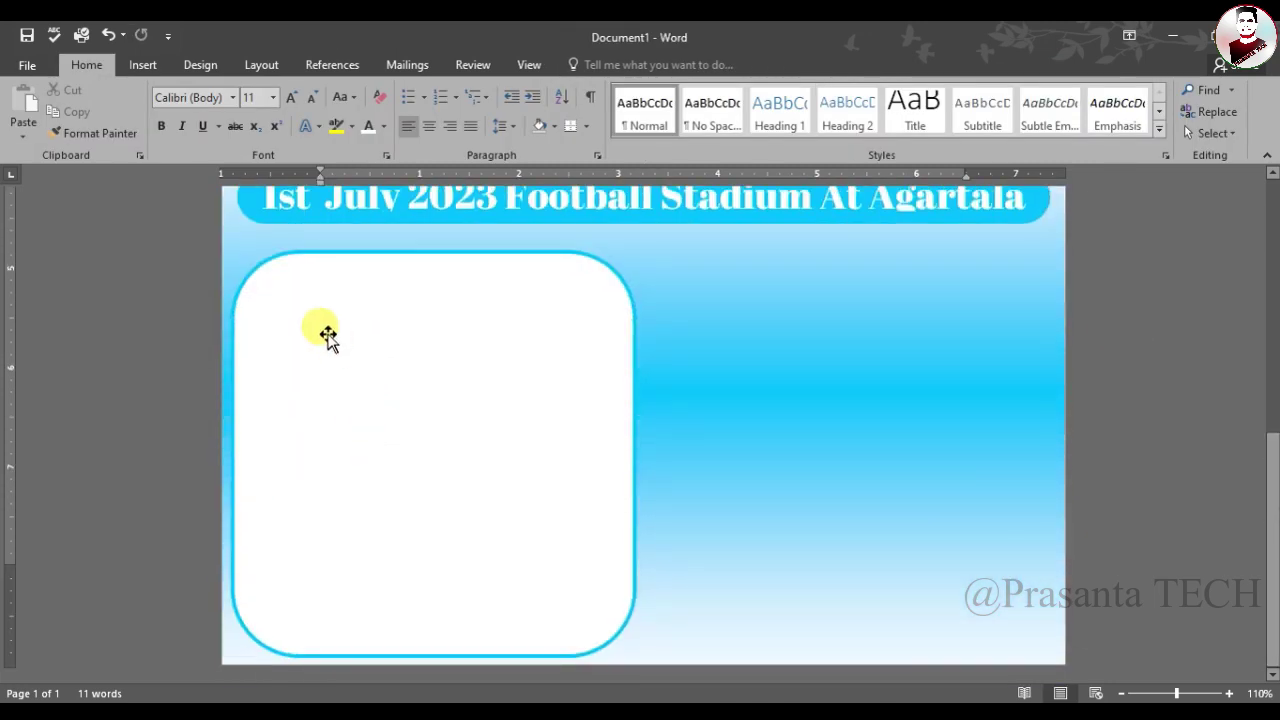
Draw a rounded bar straddling the white panel's top edge and widen it to about 2.98".
click(142, 64)
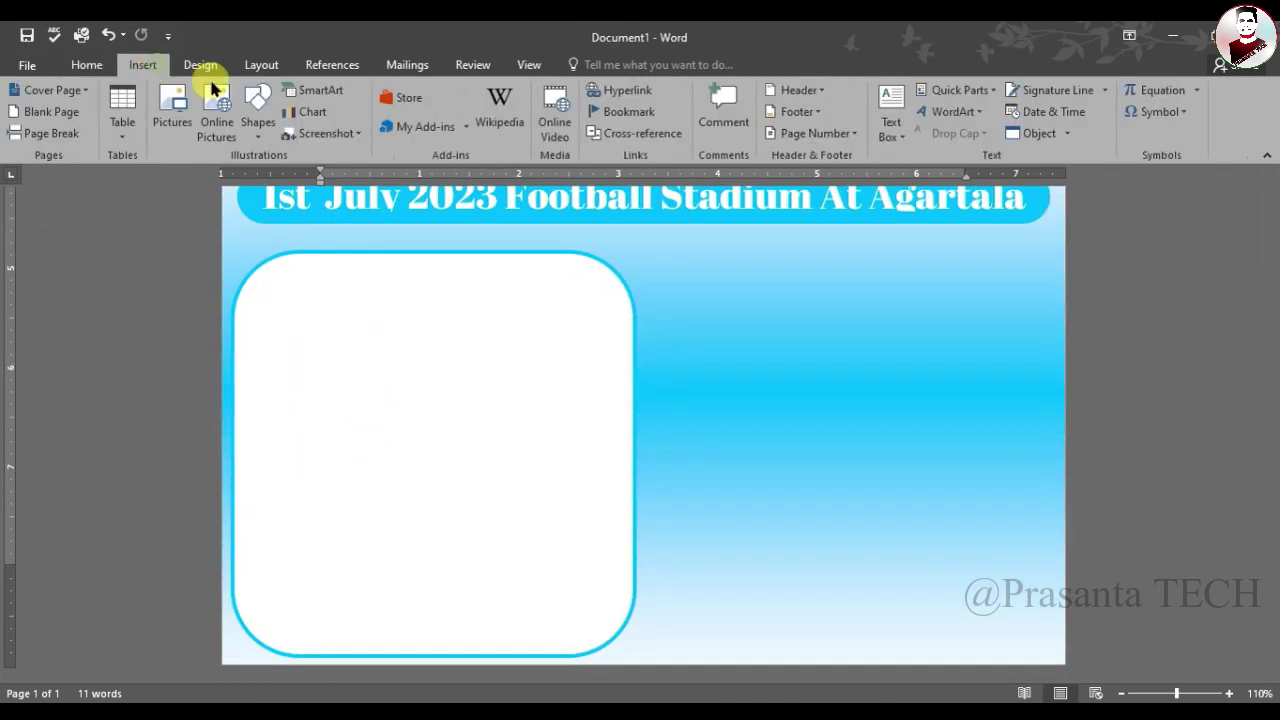
click(258, 125)
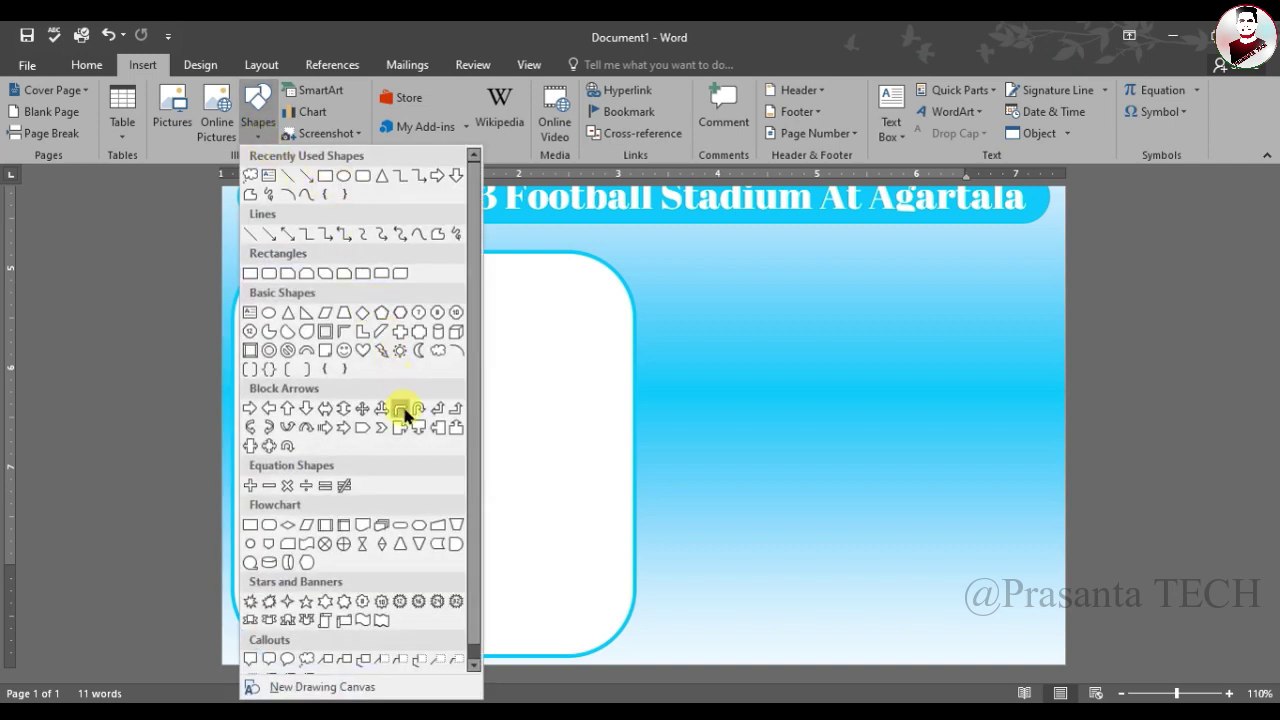
click(400, 525)
mouse_move(341, 340)
mouse_down()
mouse_move(597, 389)
mouse_move(607, 378)
mouse_move(497, 294)
mouse_up()
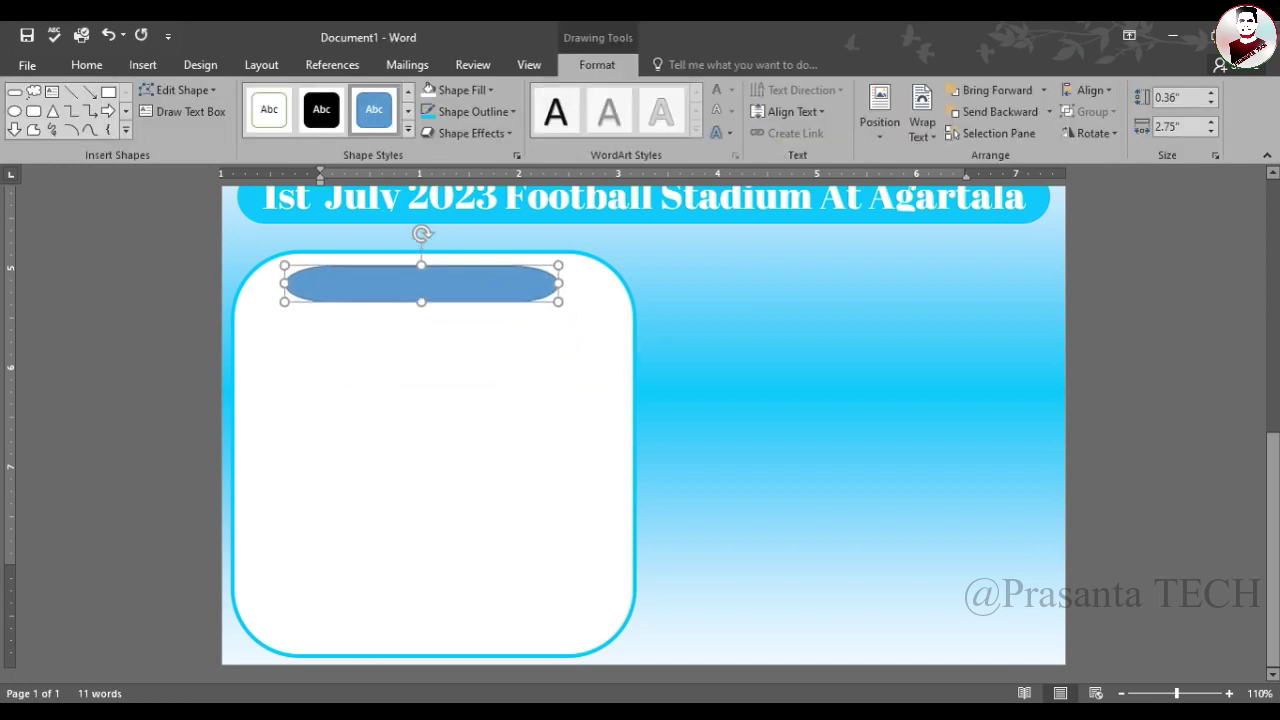
drag(422, 232, 424, 204)
click(306, 262)
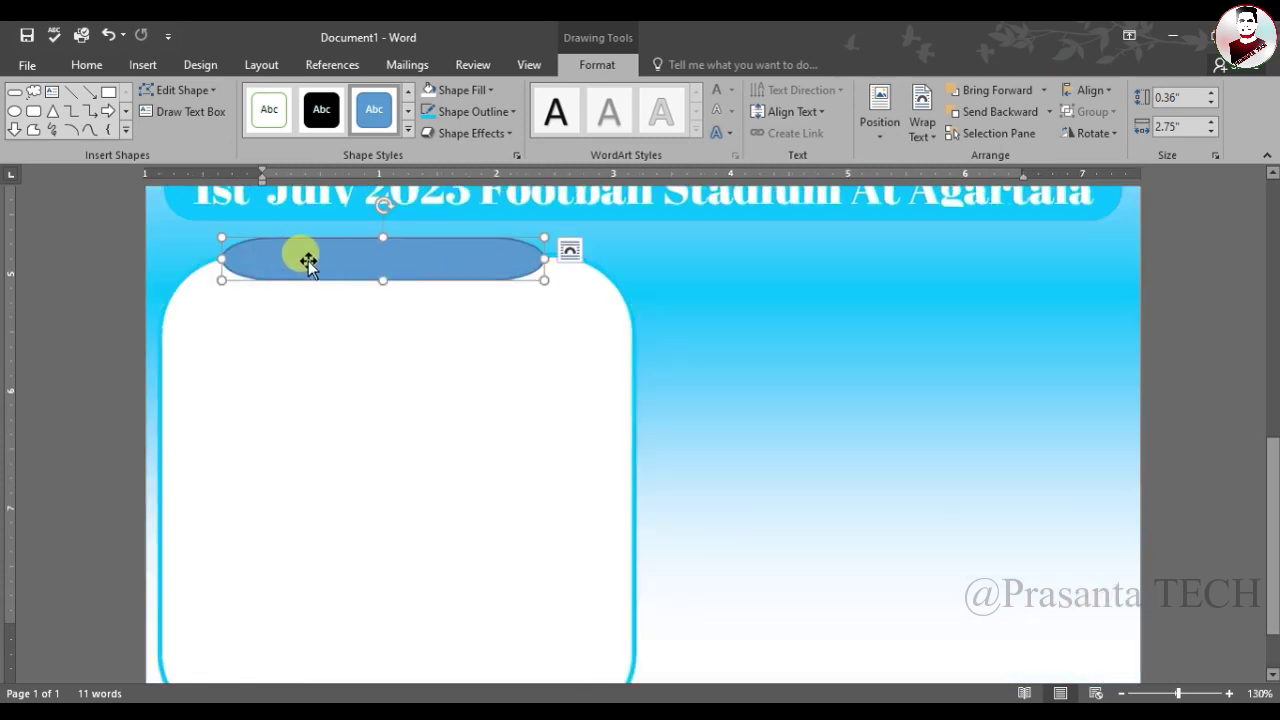
click(424, 270)
mouse_move(541, 257)
mouse_down()
mouse_move(582, 258)
mouse_move(572, 275)
mouse_up()
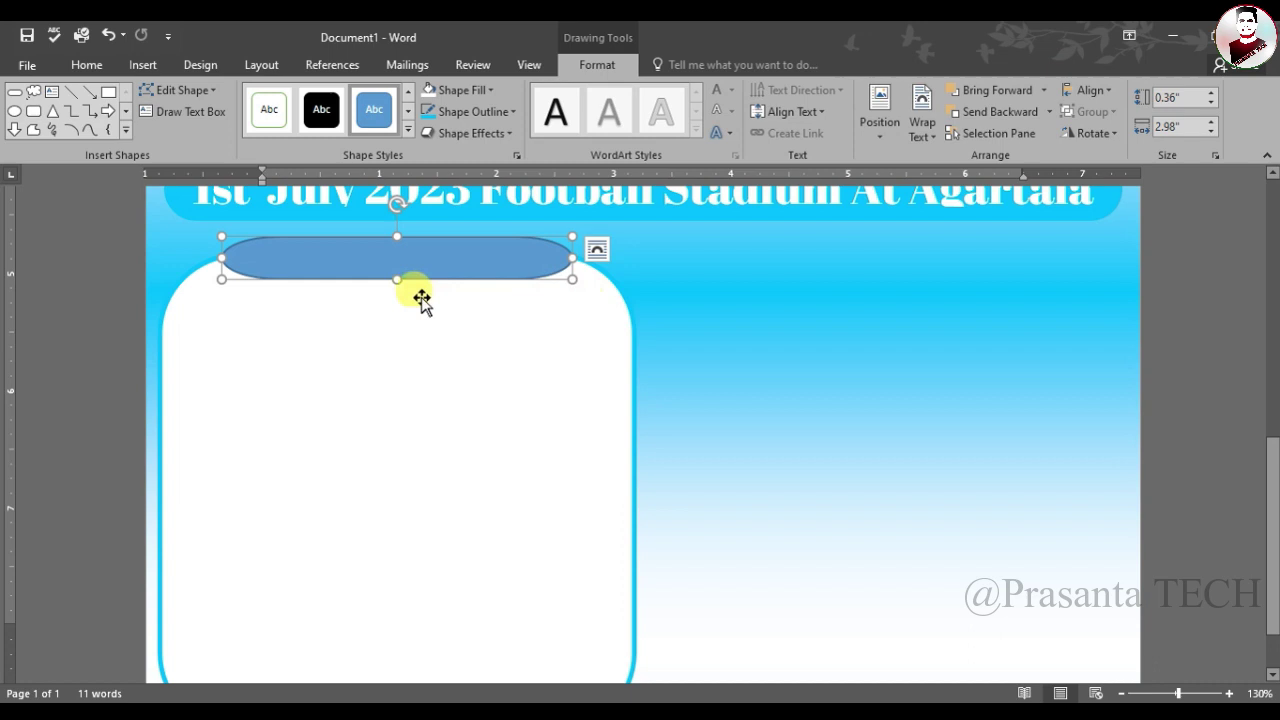
Fill the heading bar with cyan and remove its outline.
click(490, 90)
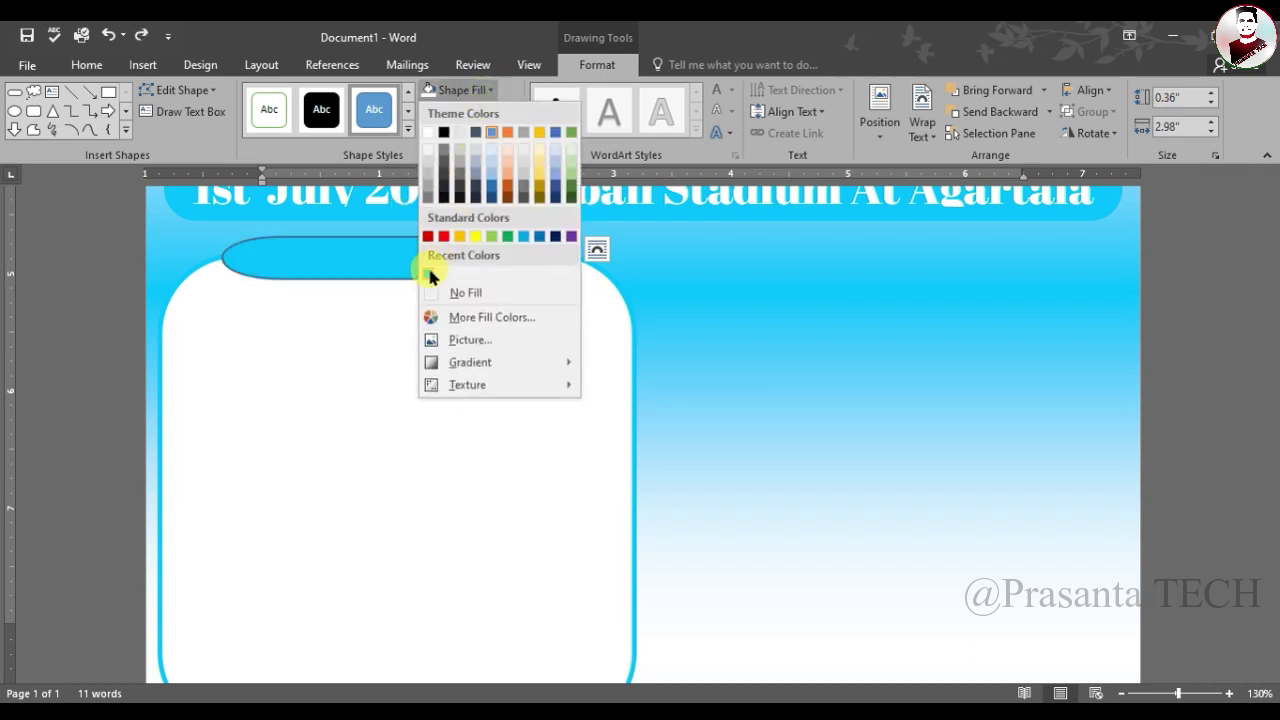
click(431, 274)
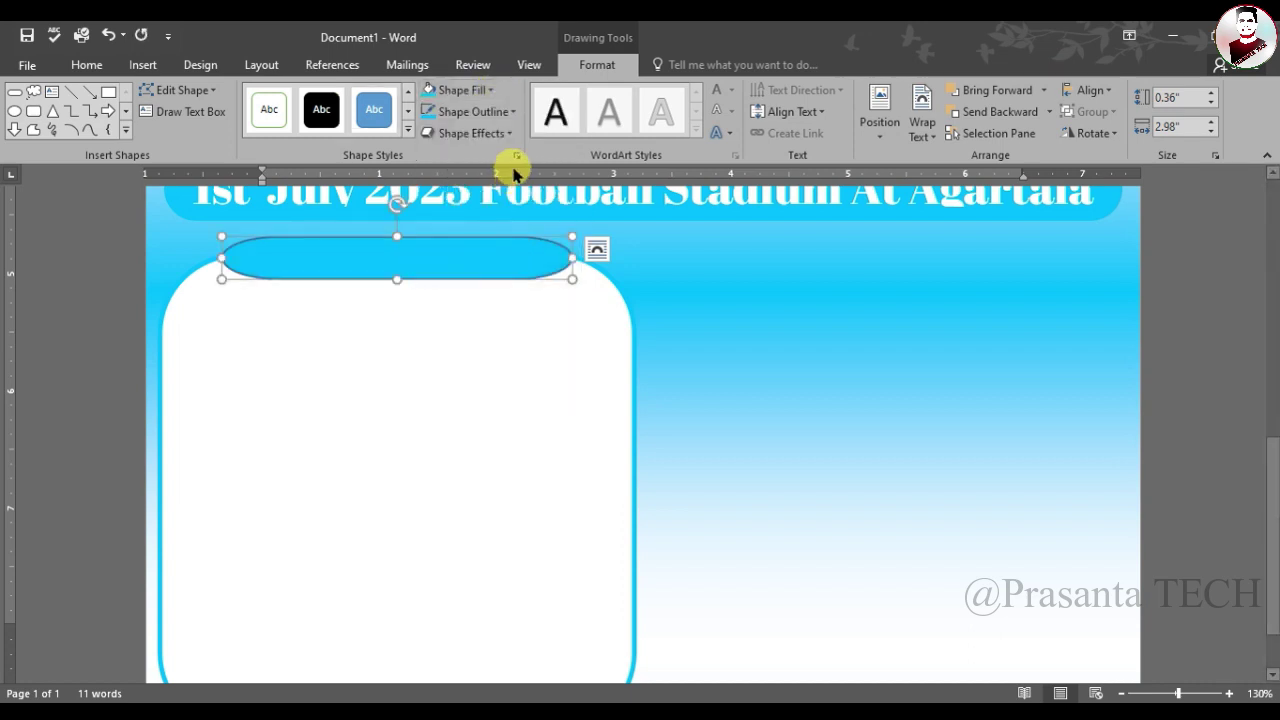
click(507, 112)
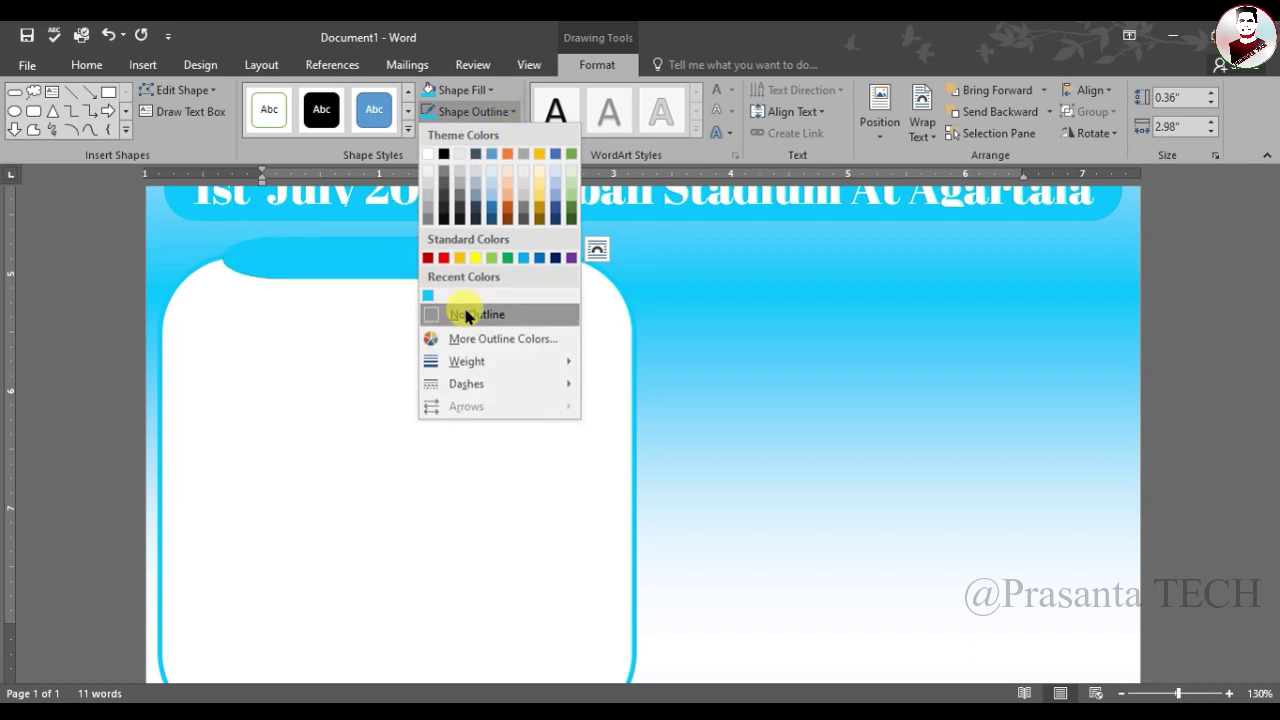
click(467, 316)
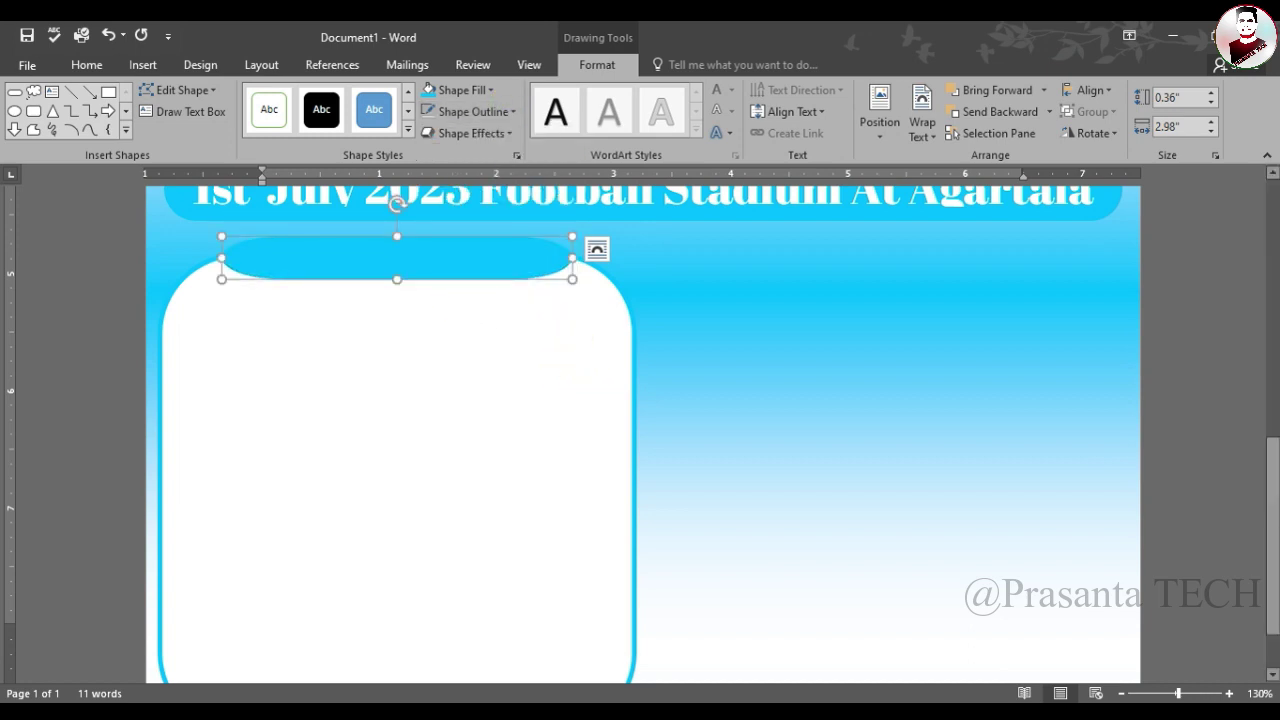
Duplicate the white panel with its cyan heading bar onto the right half of the page.
shift+click(634, 420)
drag(626, 436, 746, 436)
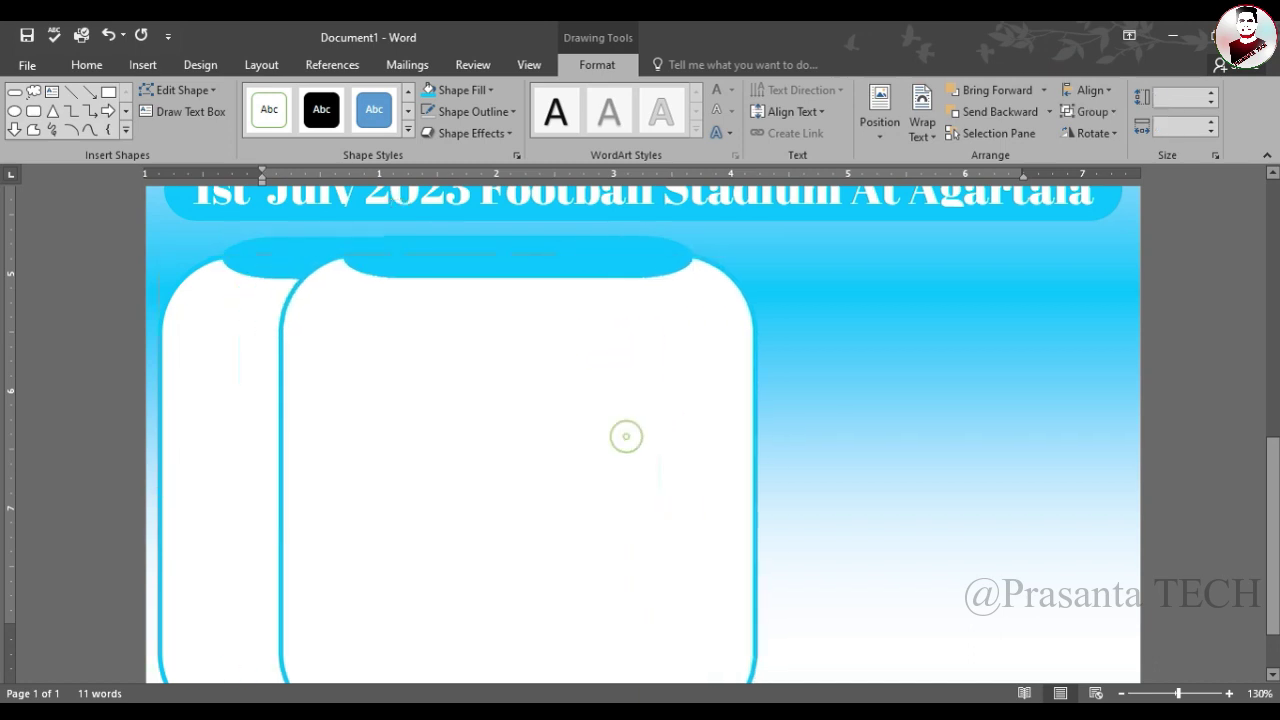
drag(626, 436, 959, 436)
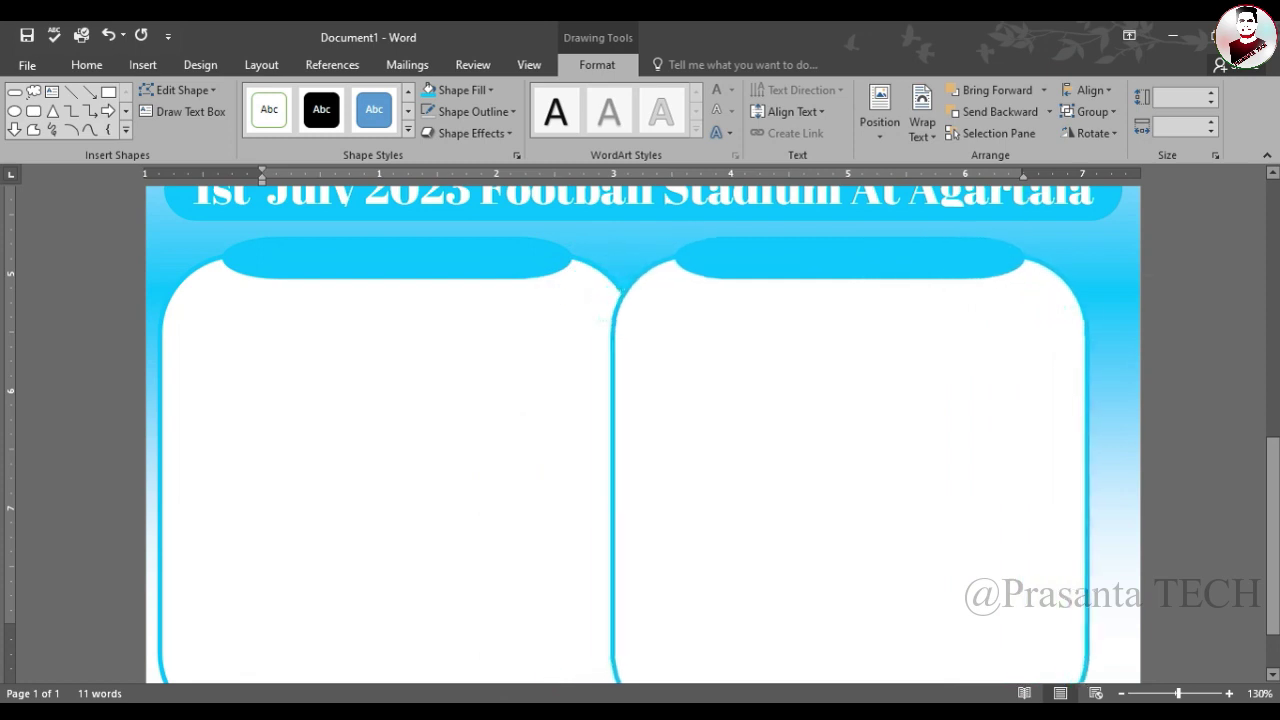
drag(1076, 438, 1105, 440)
key(ctrl+Right)
key(ctrl+Right)
key(ctrl+Right)
key(ctrl+Right)
key(ctrl+Right)
key(ctrl+Right)
key(ctrl+Right)
key(ctrl+Right)
key(ctrl+Right)
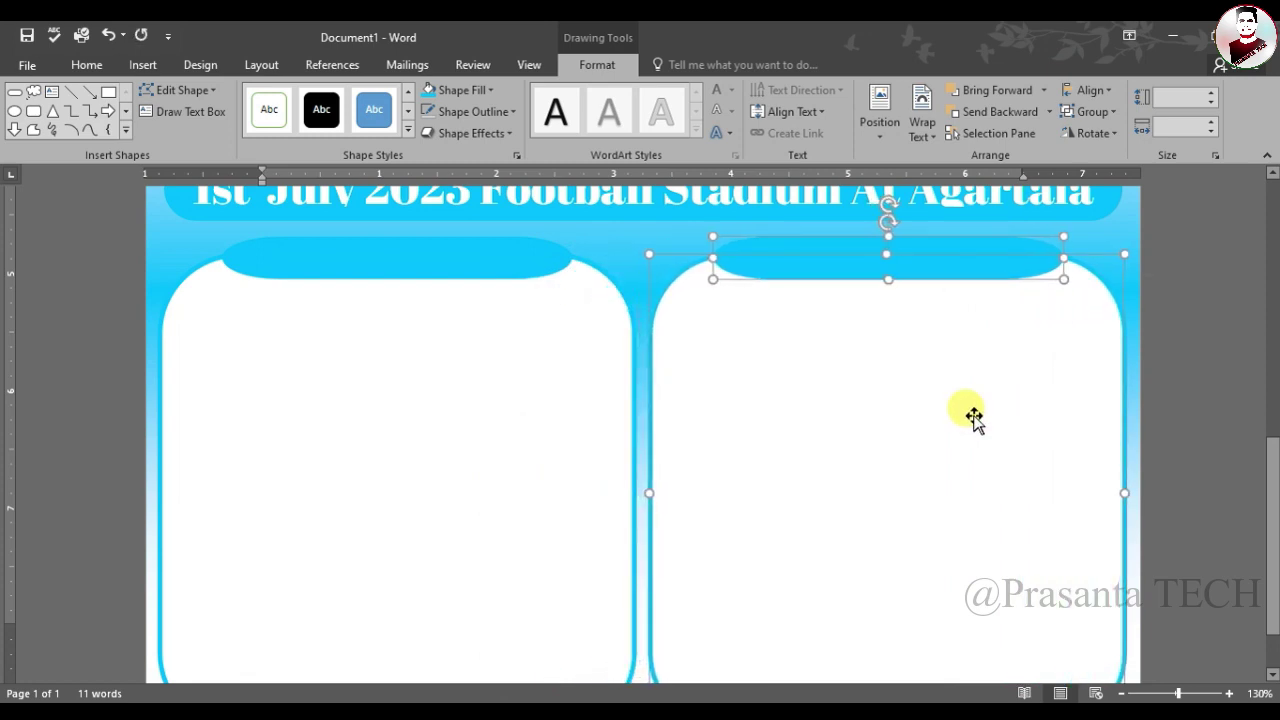
Review the poster from the TOURNAMENT title down to the two panels and deselect the right panel.
scroll(972, 418, down, 2)
scroll(971, 416, up, 5)
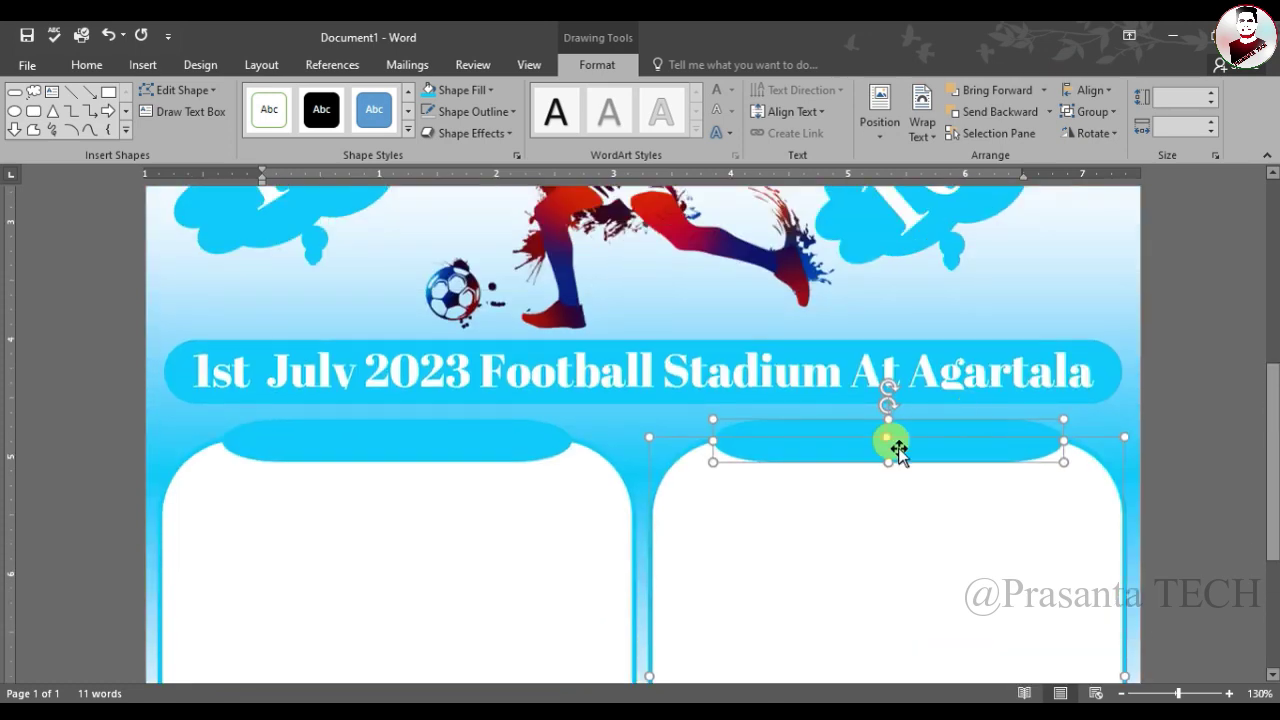
scroll(1049, 420, up, 5)
key(Escape)
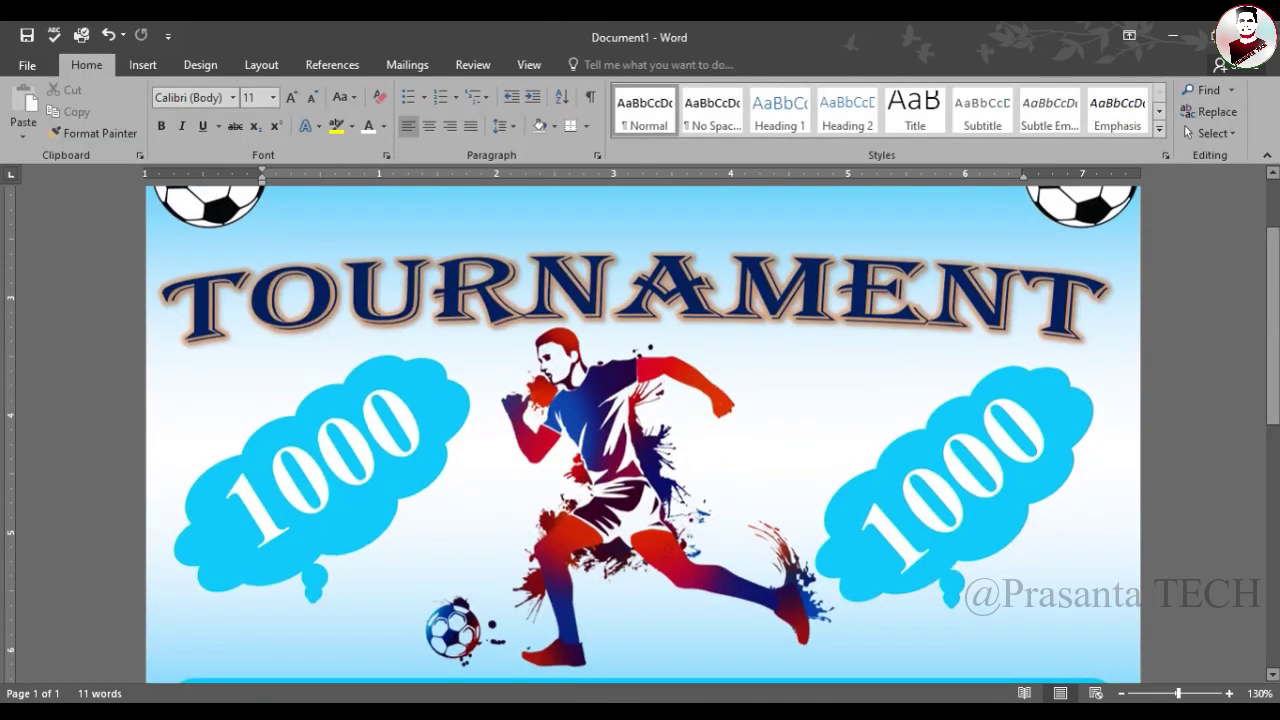
scroll(1049, 420, down, 5)
Draw a plain rectangle and move it onto the left panel's cyan header pill.
click(142, 64)
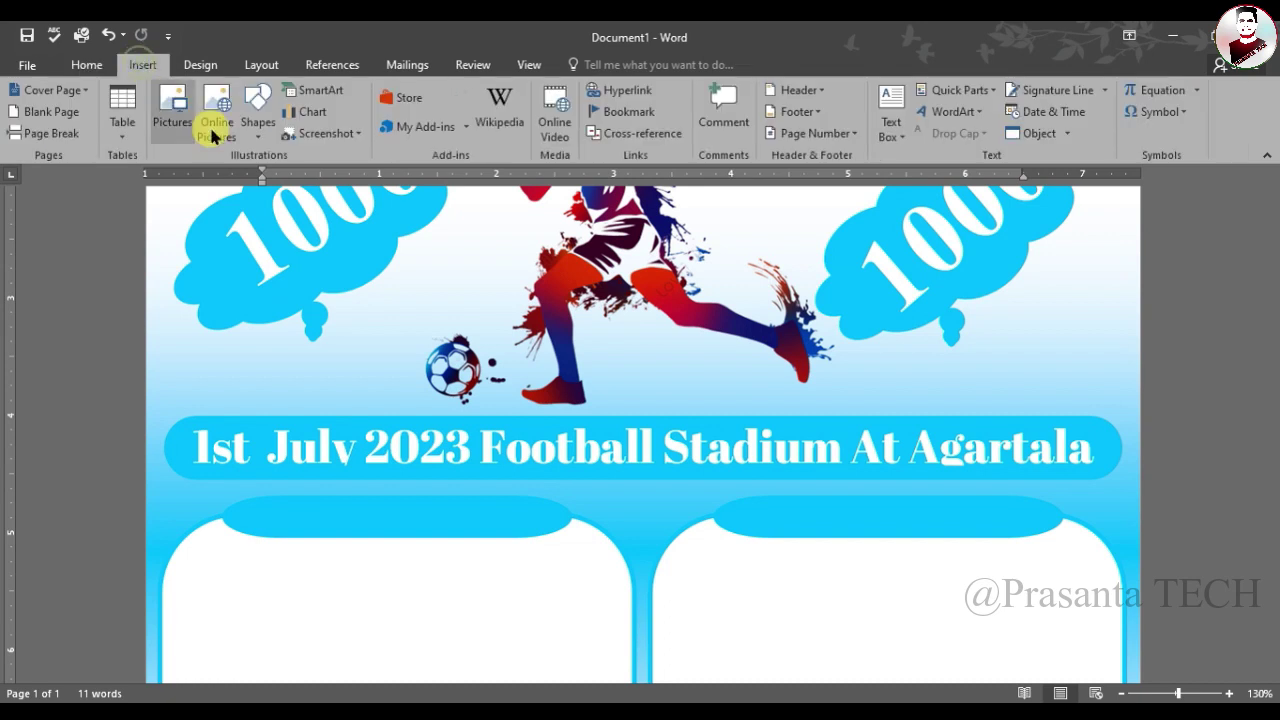
click(258, 118)
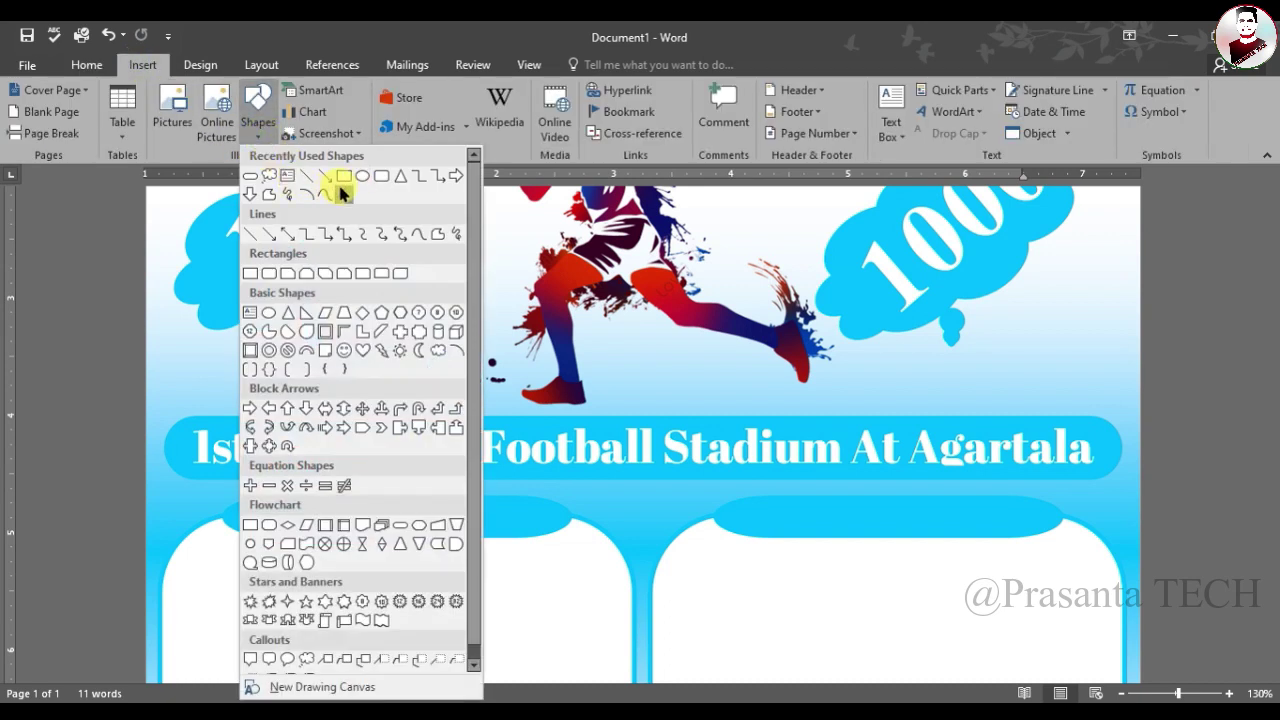
click(340, 188)
drag(338, 575, 677, 645)
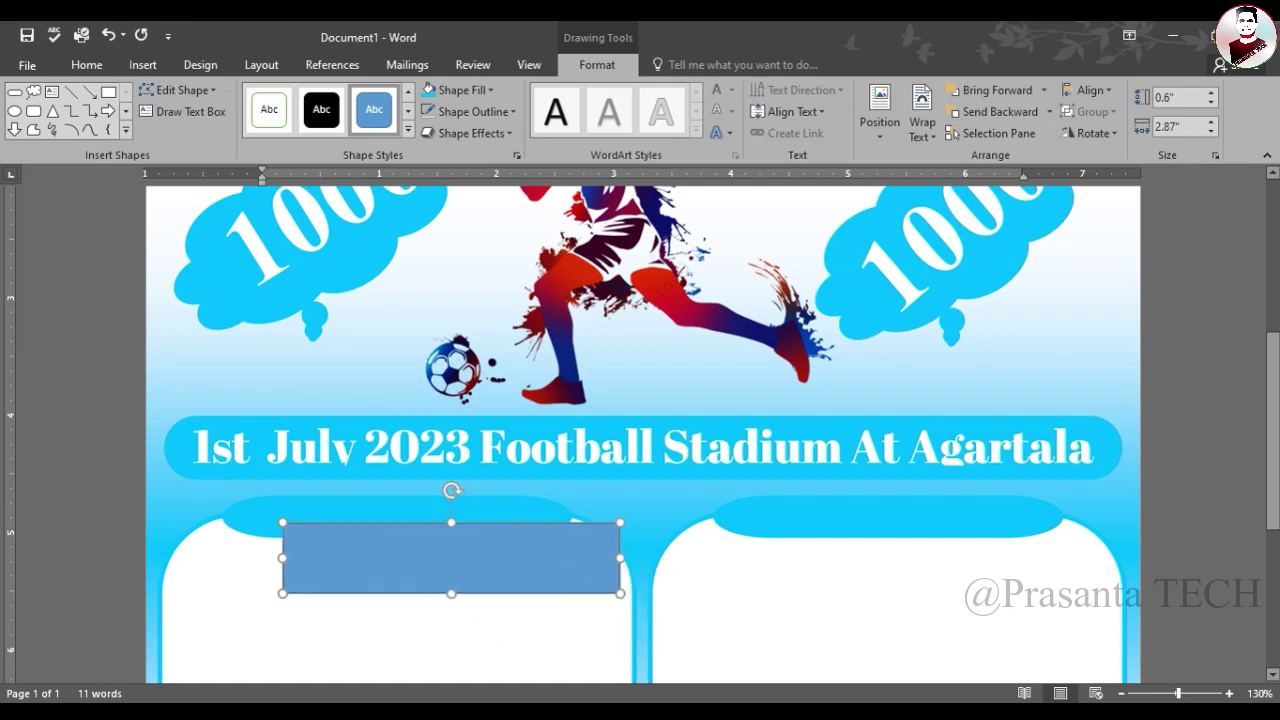
drag(568, 580, 456, 481)
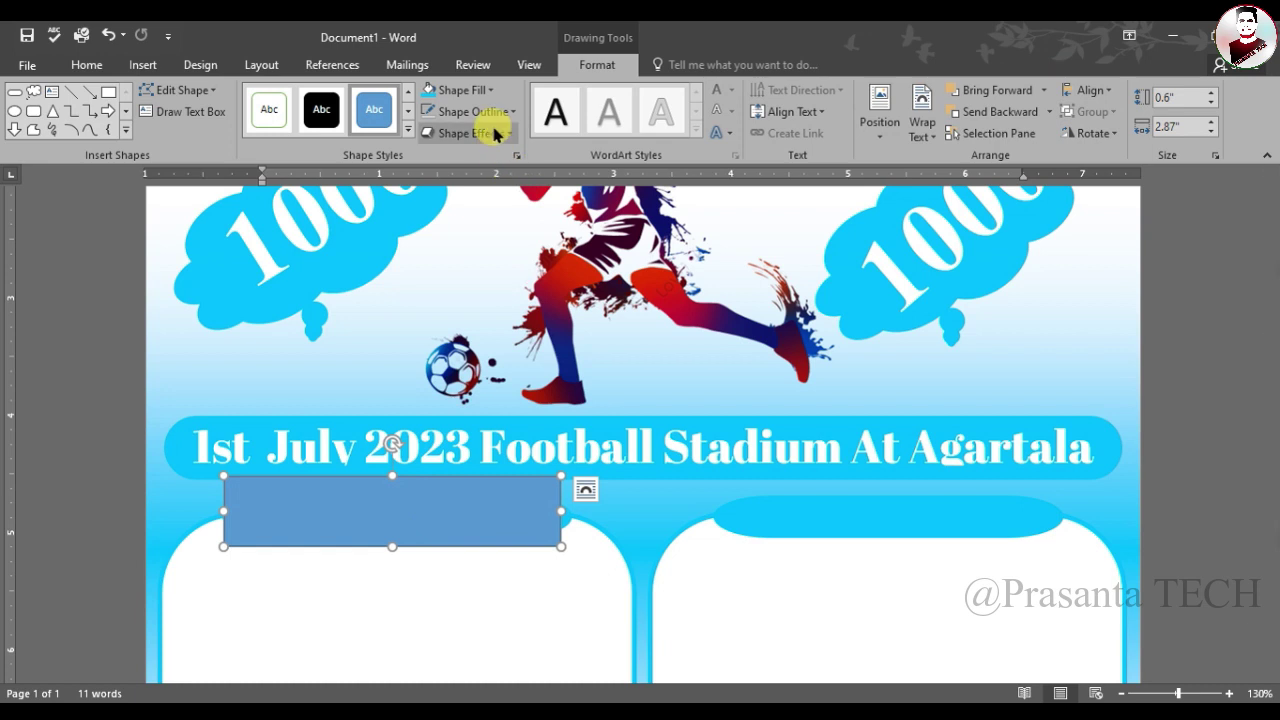
Give the rectangle no fill and no outline, then open its shortcut menu.
click(480, 90)
click(474, 293)
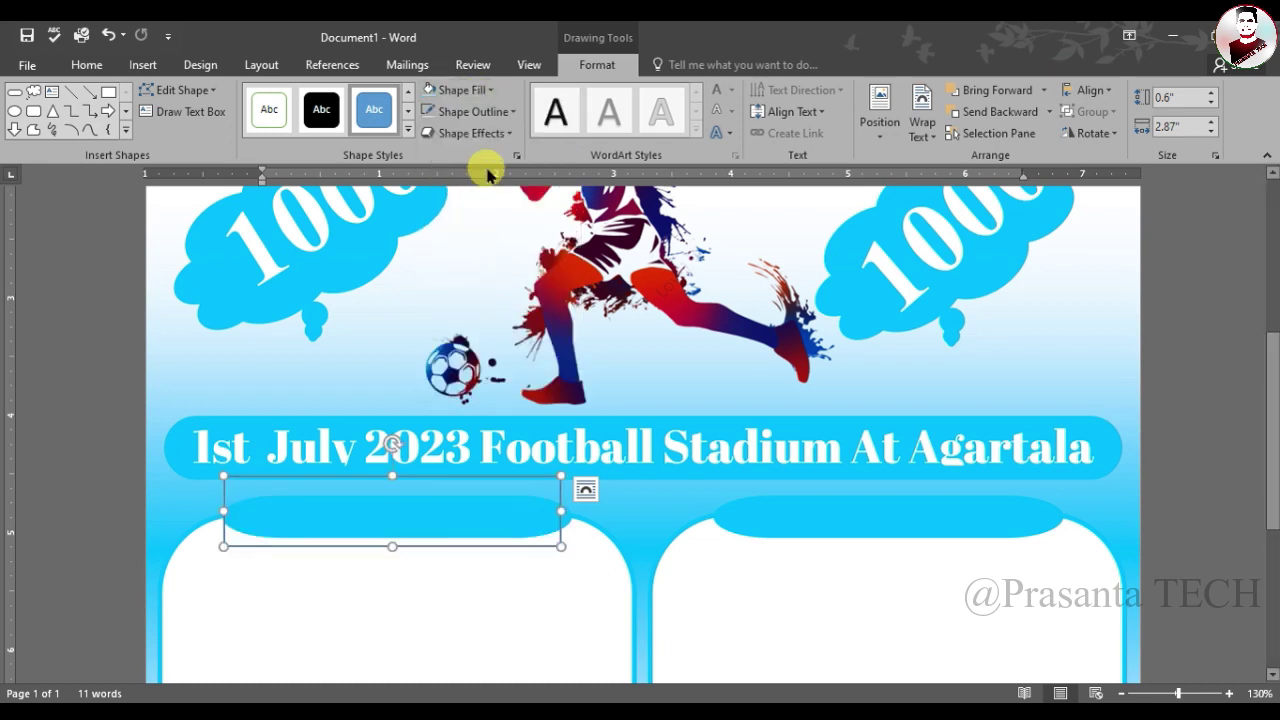
click(478, 111)
click(466, 294)
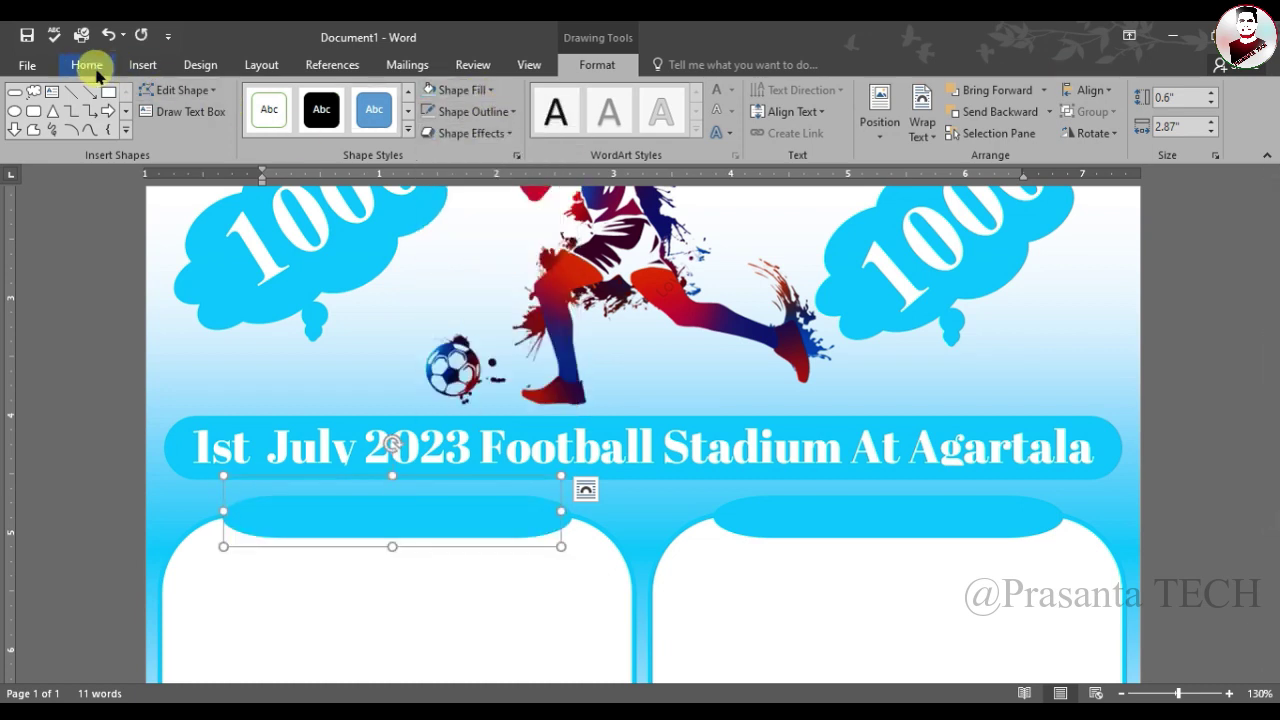
click(88, 64)
right_click(425, 483)
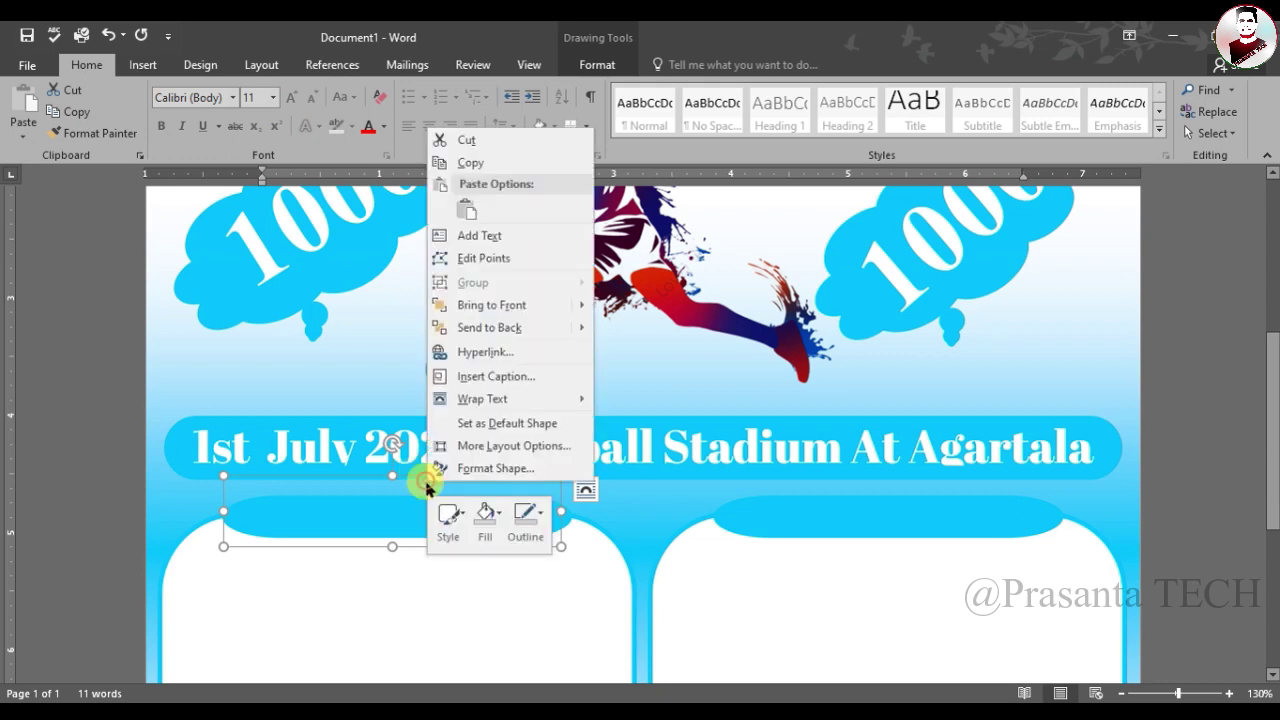
Label the left header 'Prizes / Award' in white bold 20 pt Rockwell.
click(464, 236)
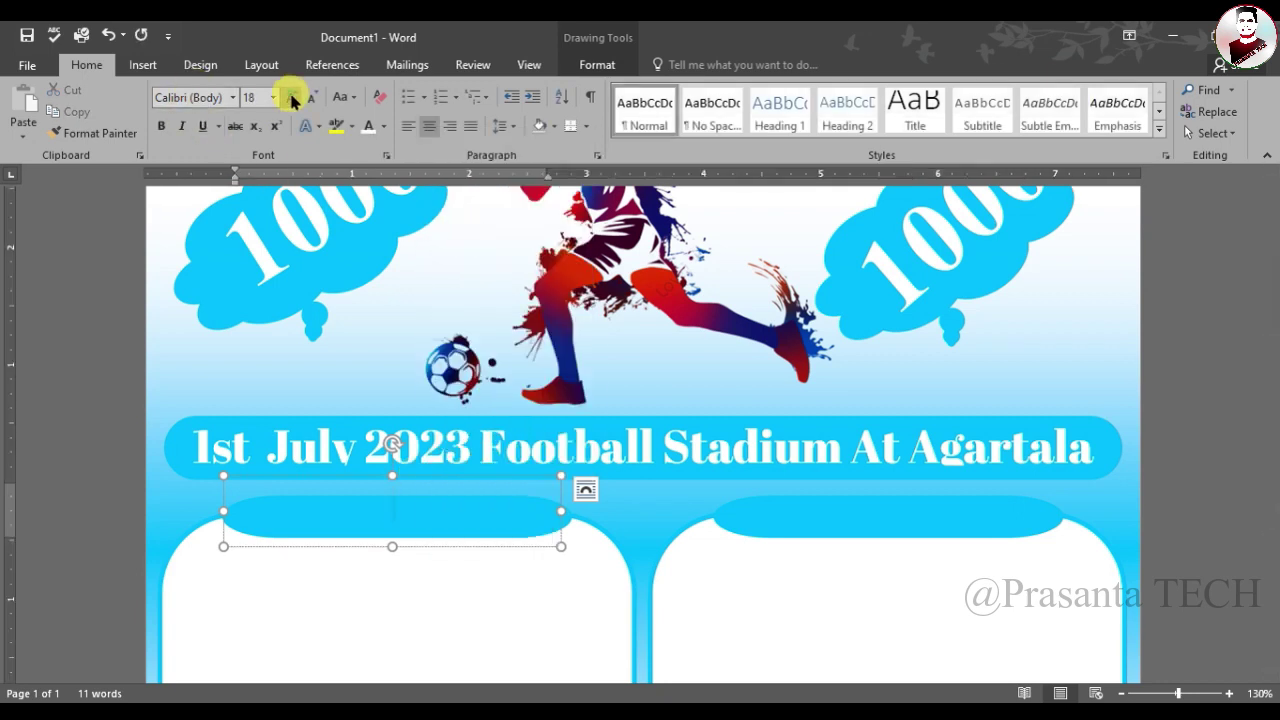
click(428, 482)
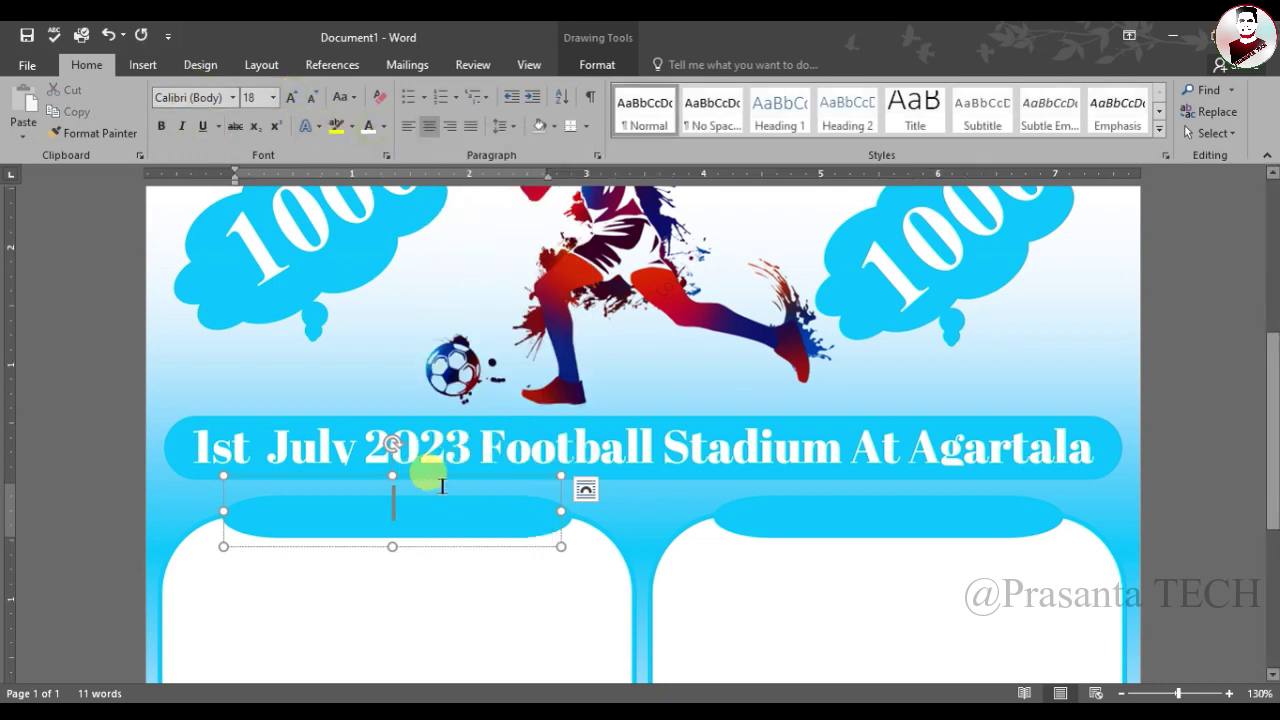
text(Priz)
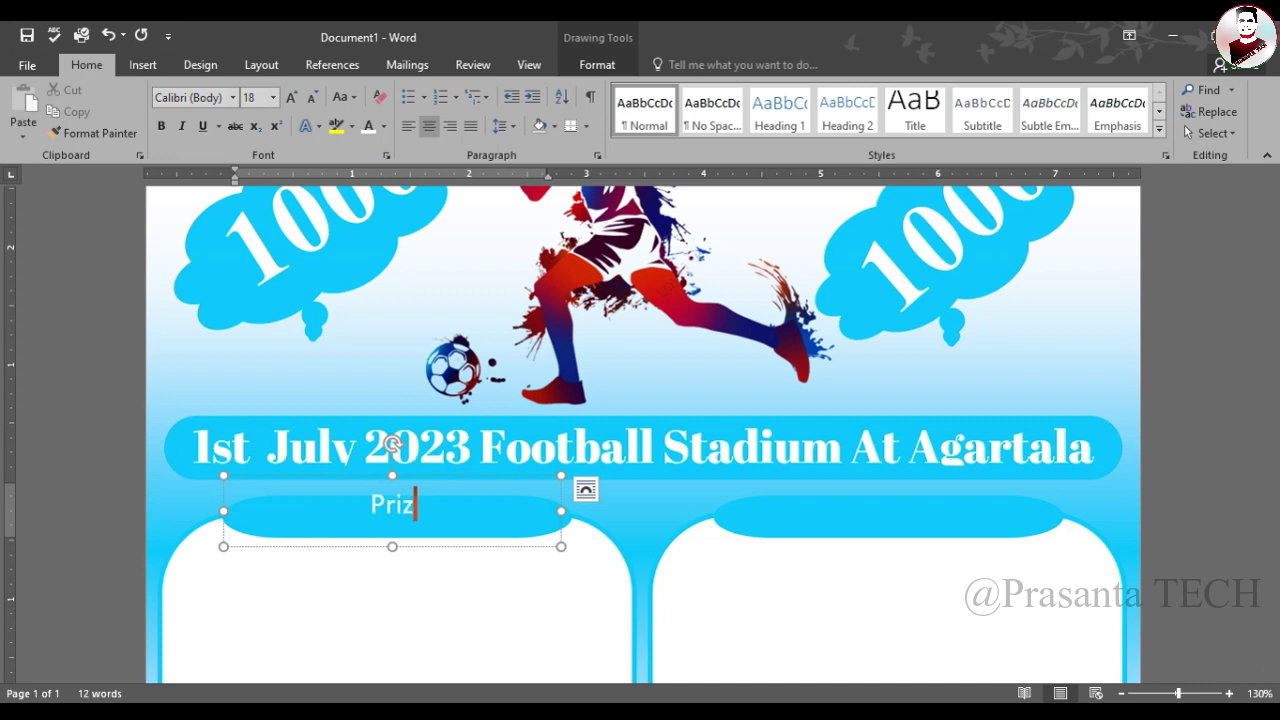
text(es / Award)
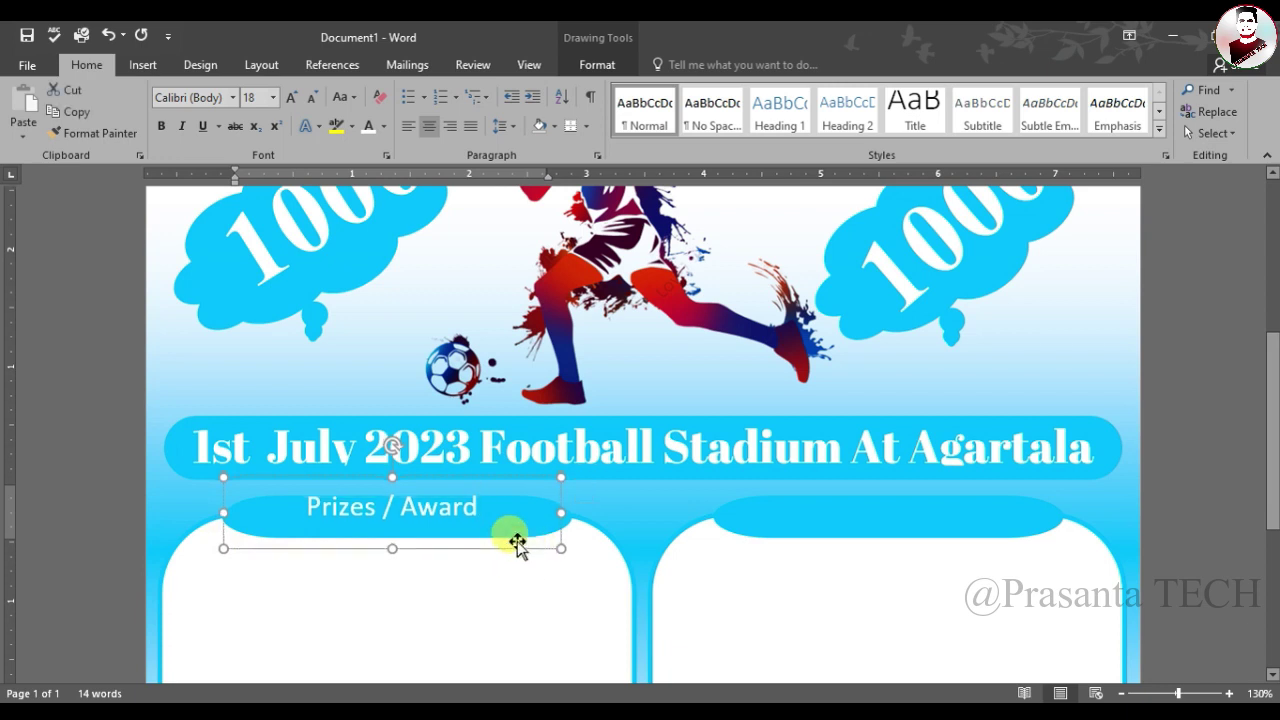
drag(493, 514, 306, 516)
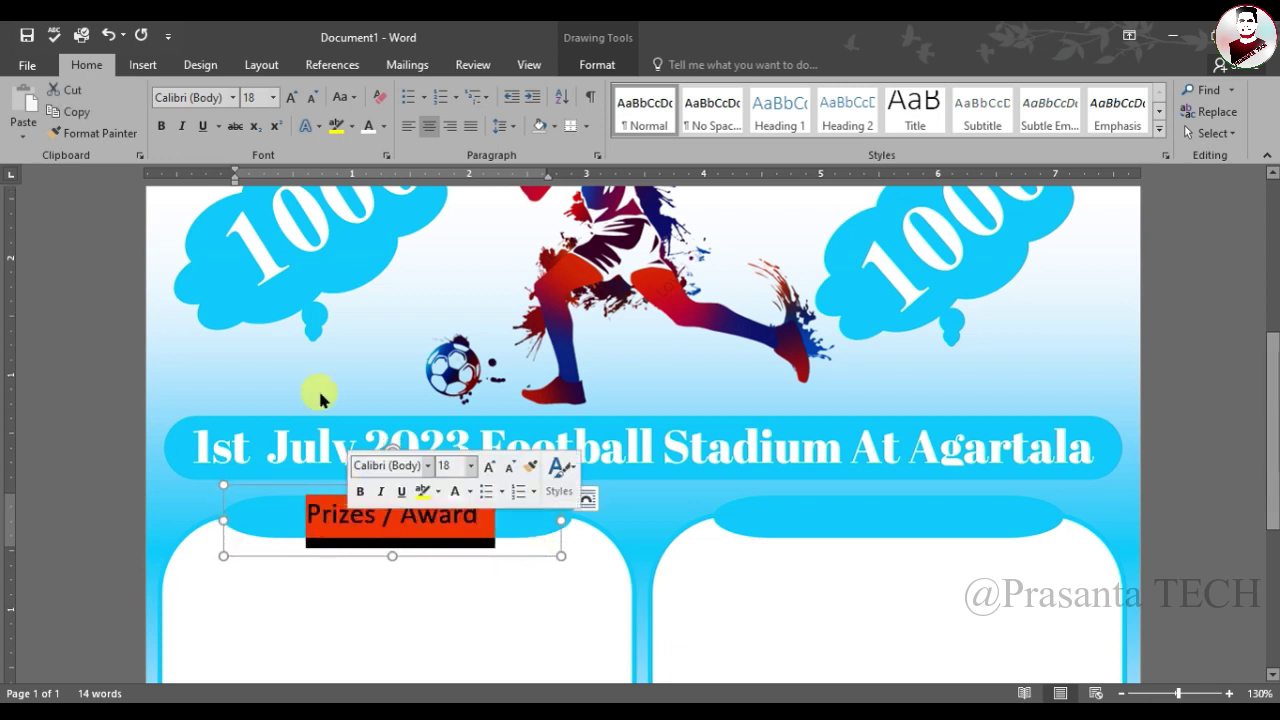
click(285, 103)
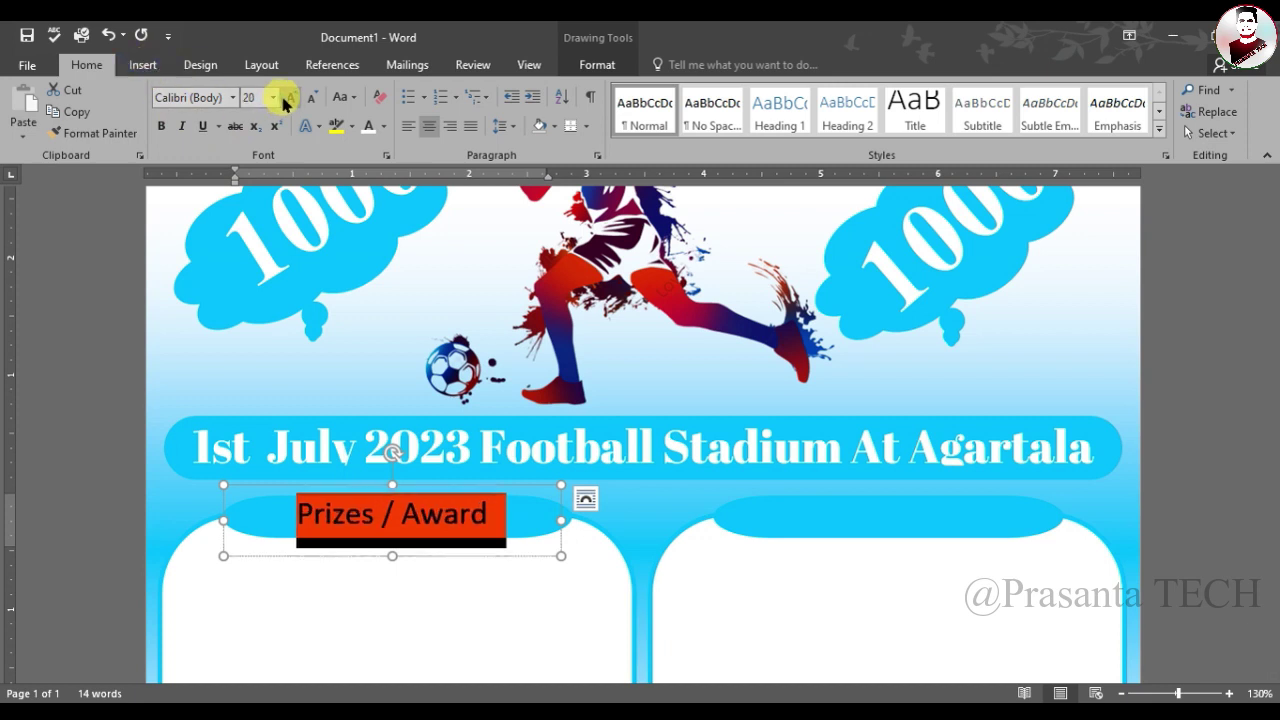
click(235, 98)
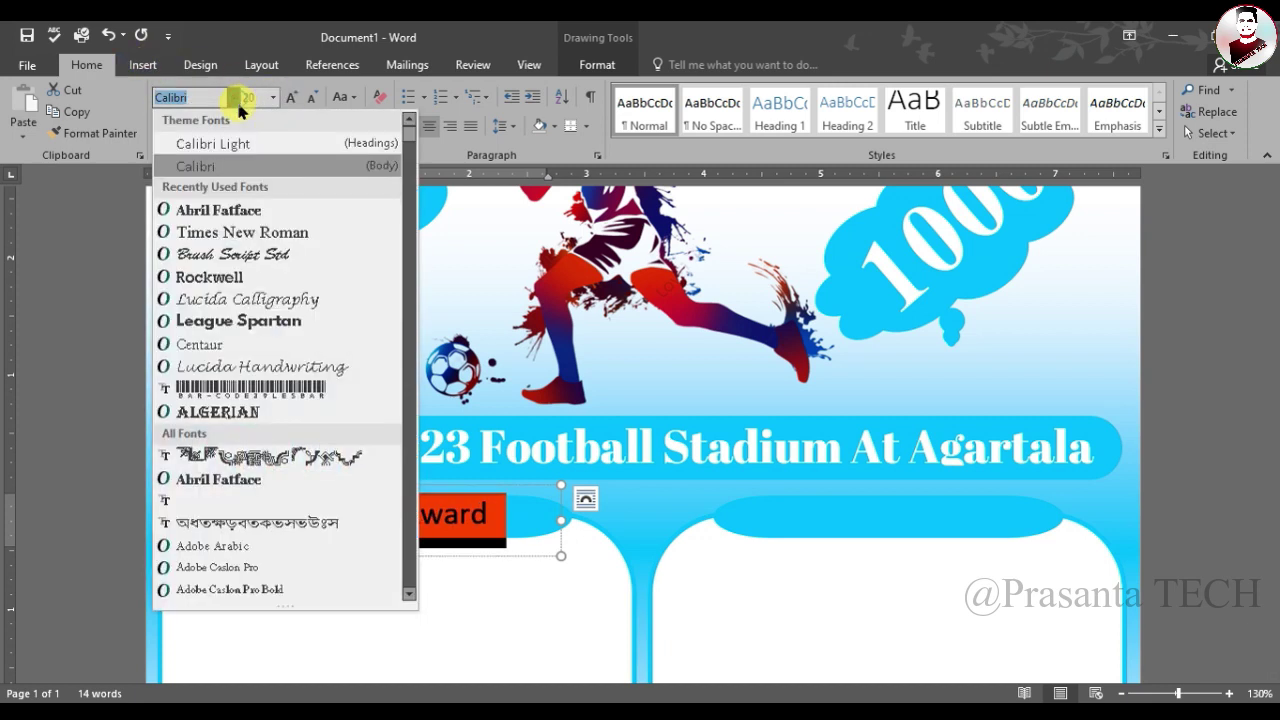
click(229, 279)
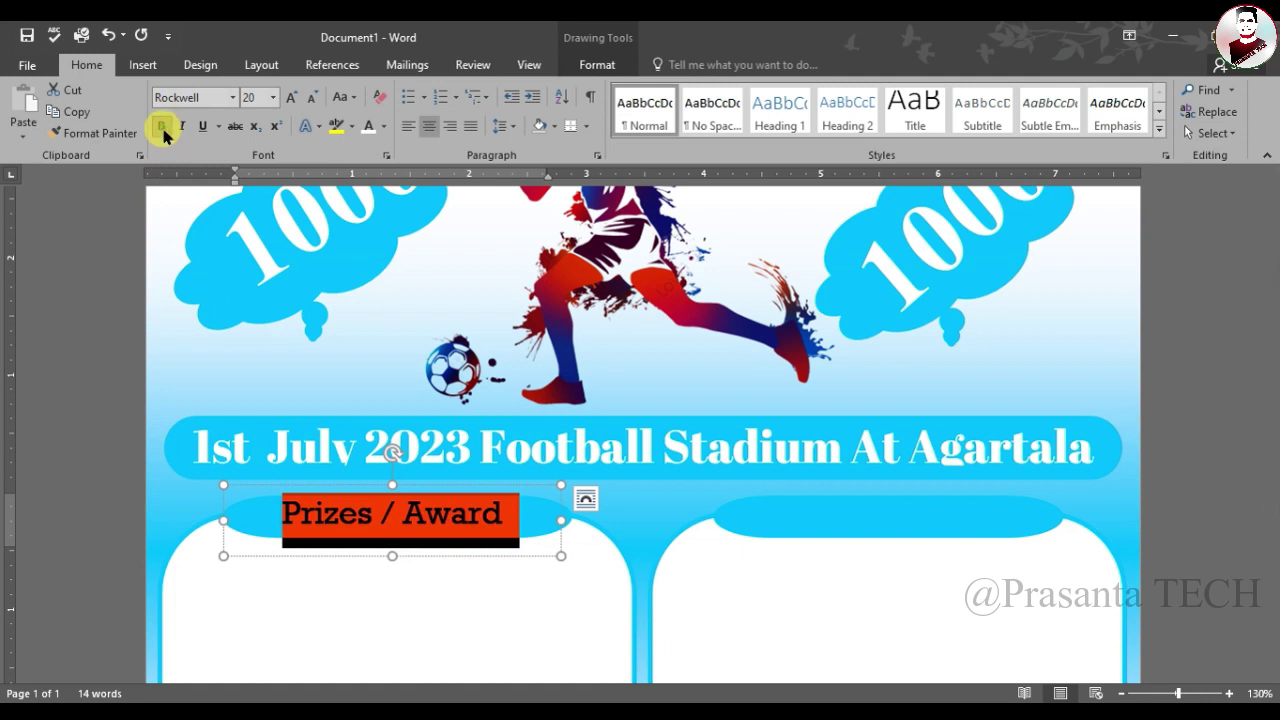
Copy the 'Prizes / Award' heading box onto the right panel's header pill.
triple_click(400, 540)
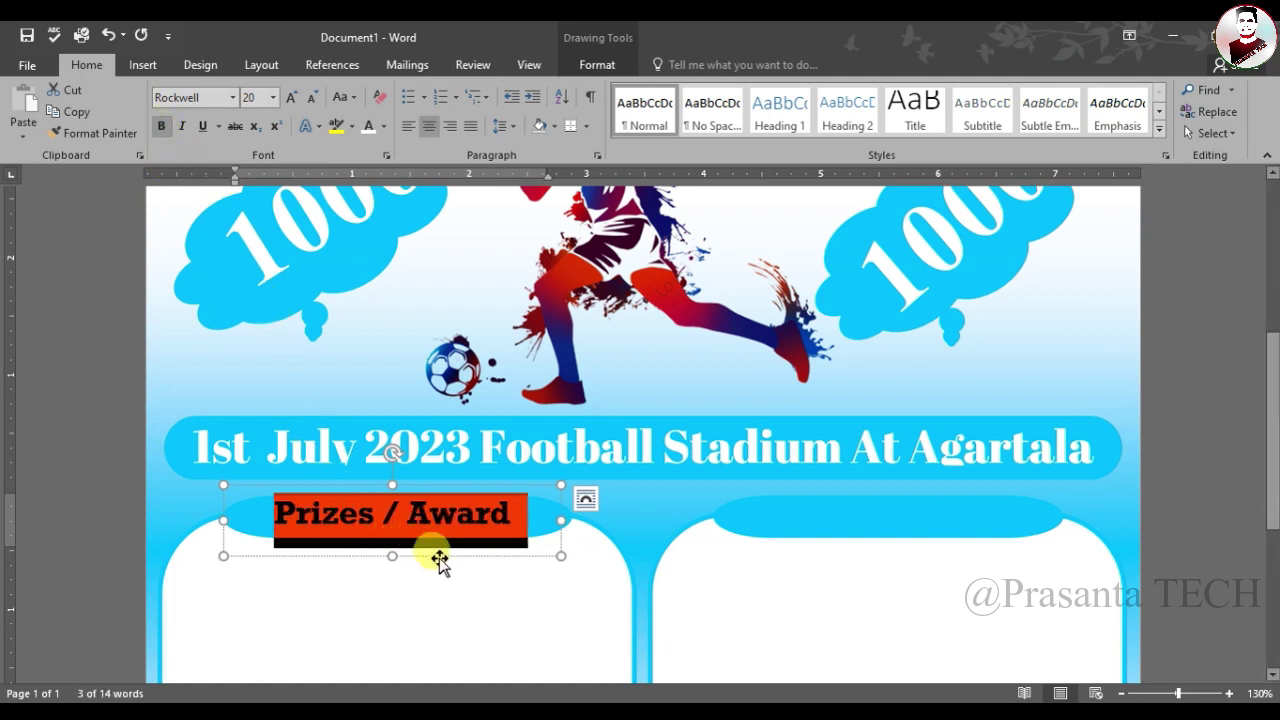
click(440, 557)
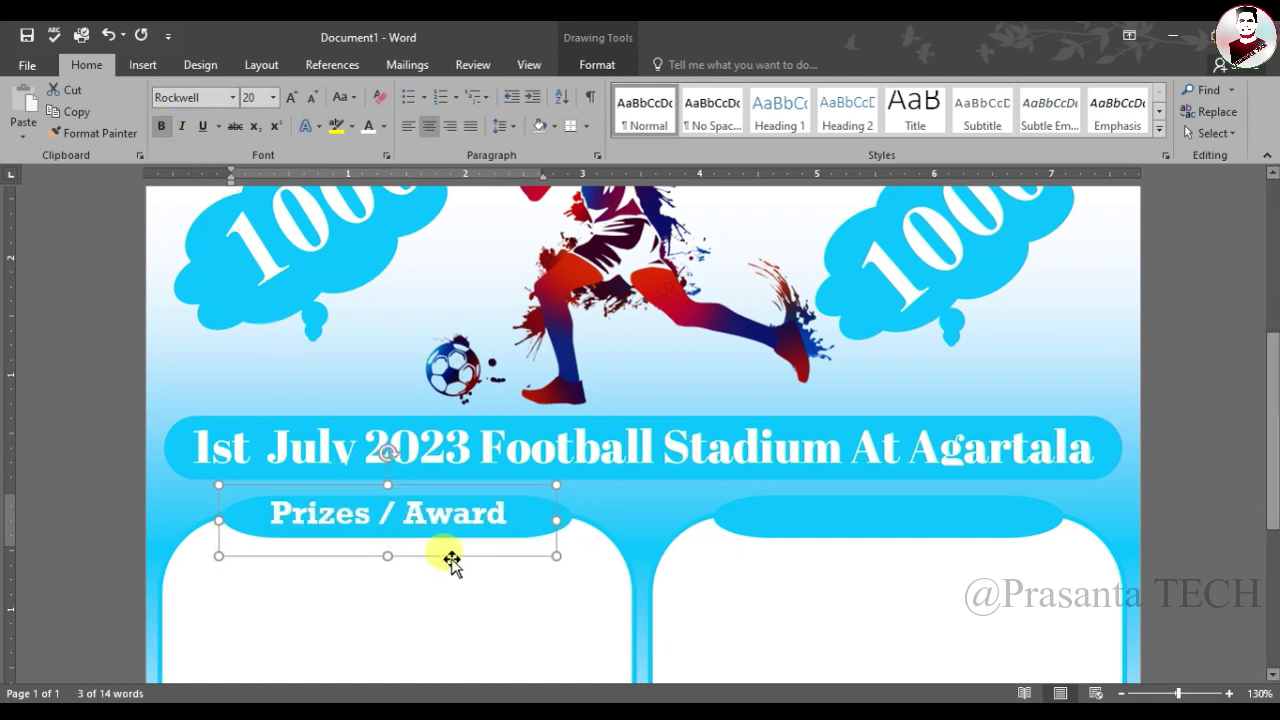
drag(452, 563, 906, 567)
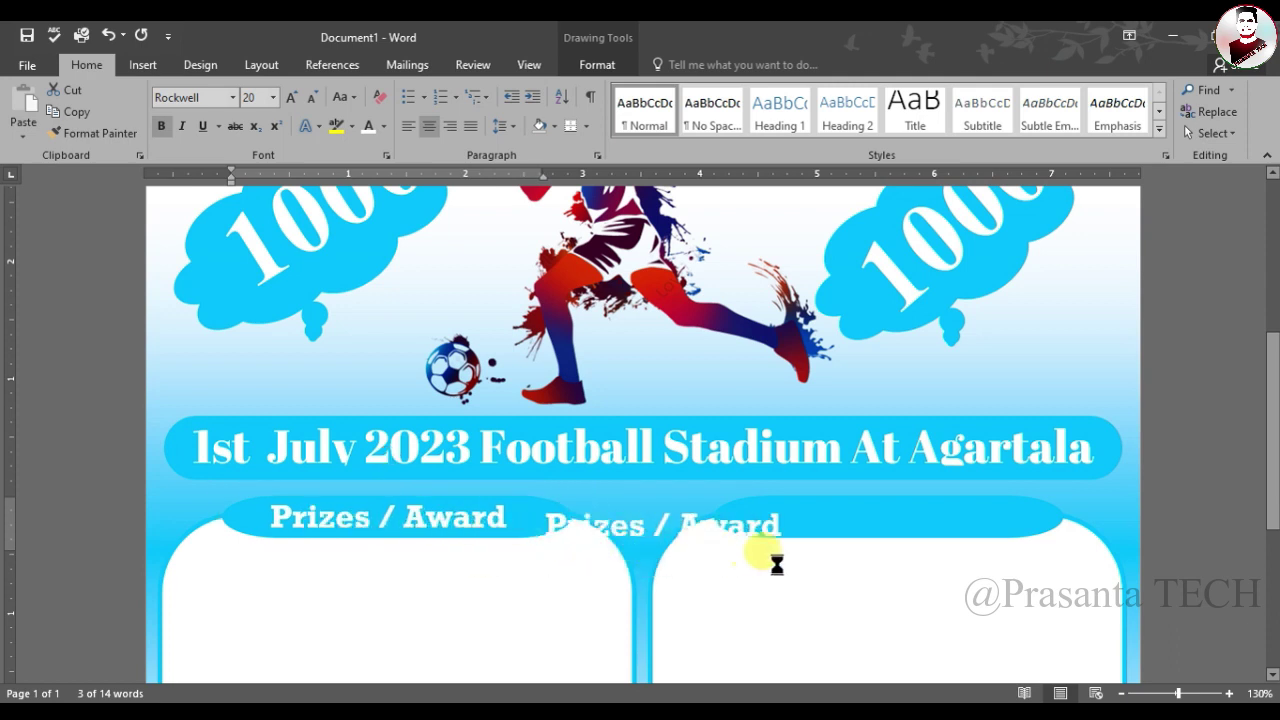
scroll(857, 600, up, 3)
scroll(871, 586, down, 3)
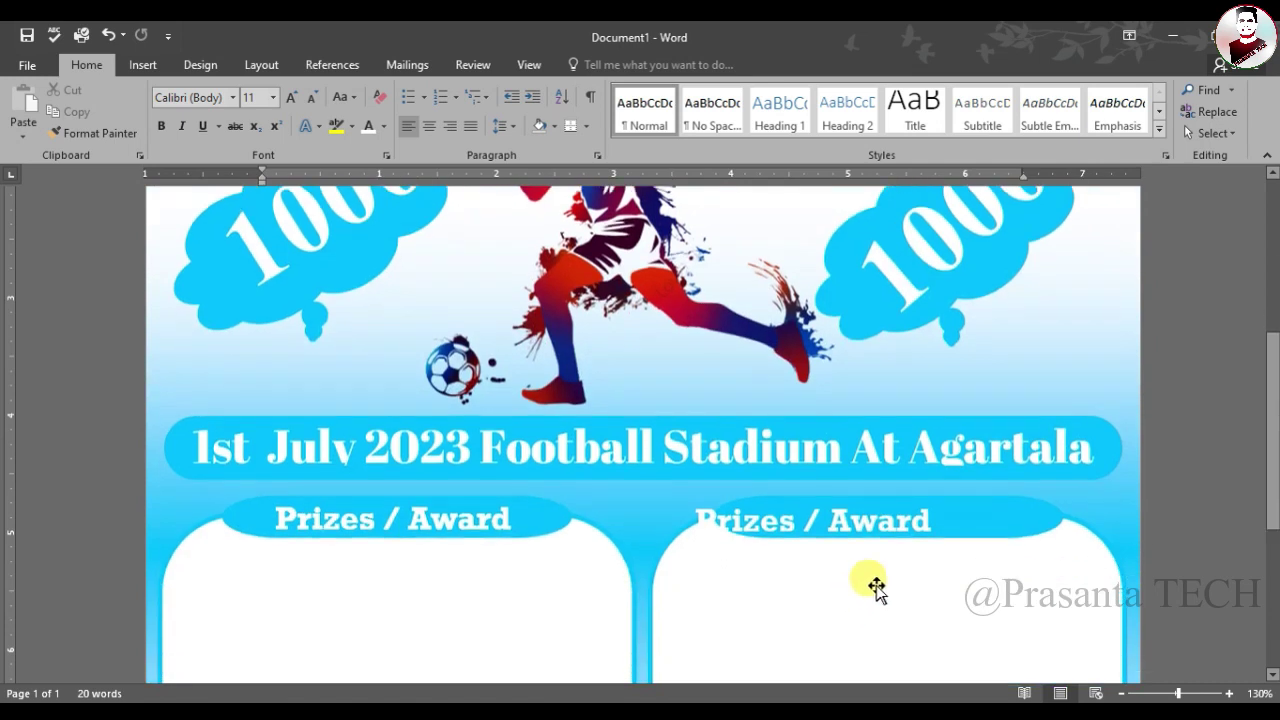
Center the copied heading over the right panel and retype it as 'Rules & Regulation'.
click(900, 498)
drag(900, 497, 981, 488)
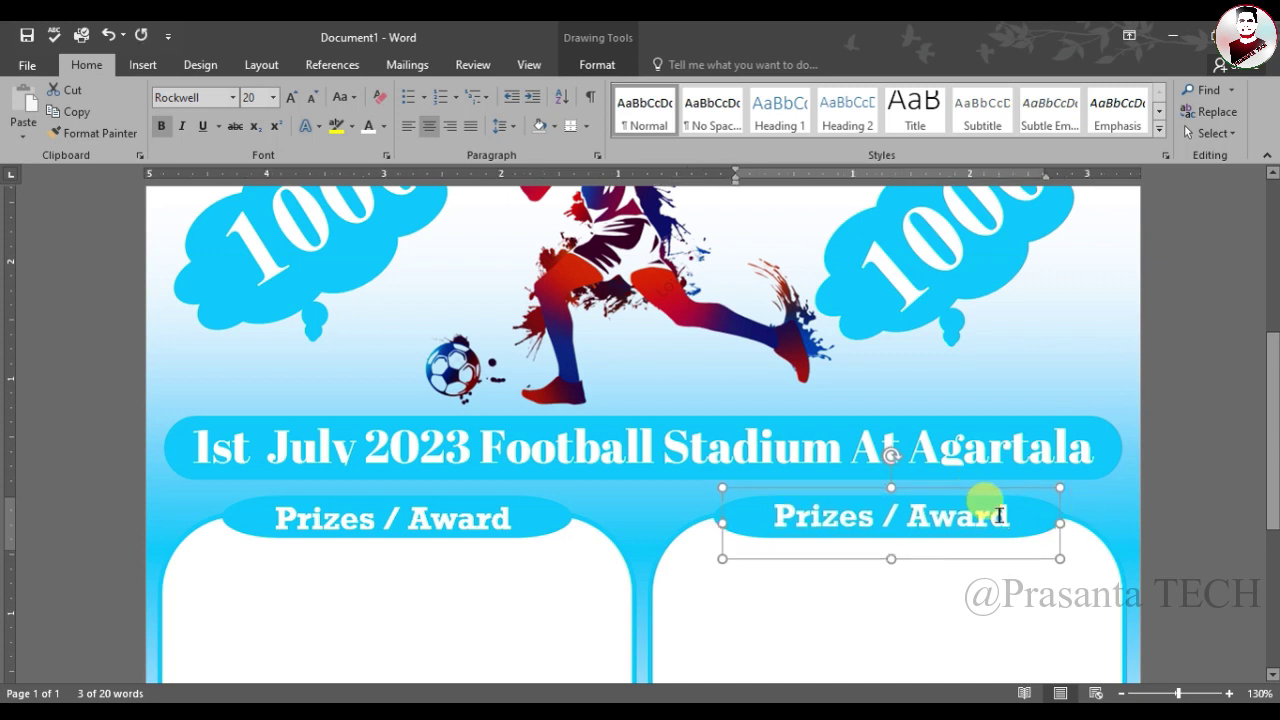
key(BackSpace)
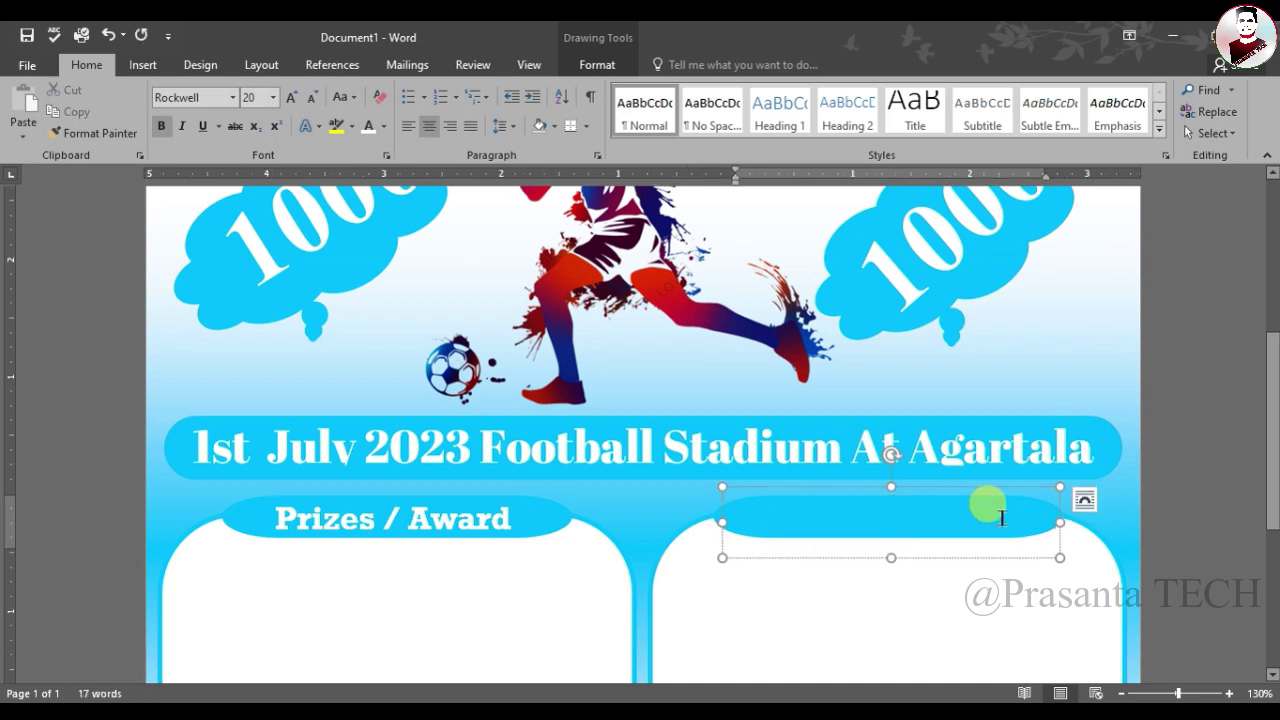
text(Rules &  Regulation)
Resize and position the Rules & Regulation box so the whole heading shows, then view the full poster.
drag(1060, 522, 1069, 522)
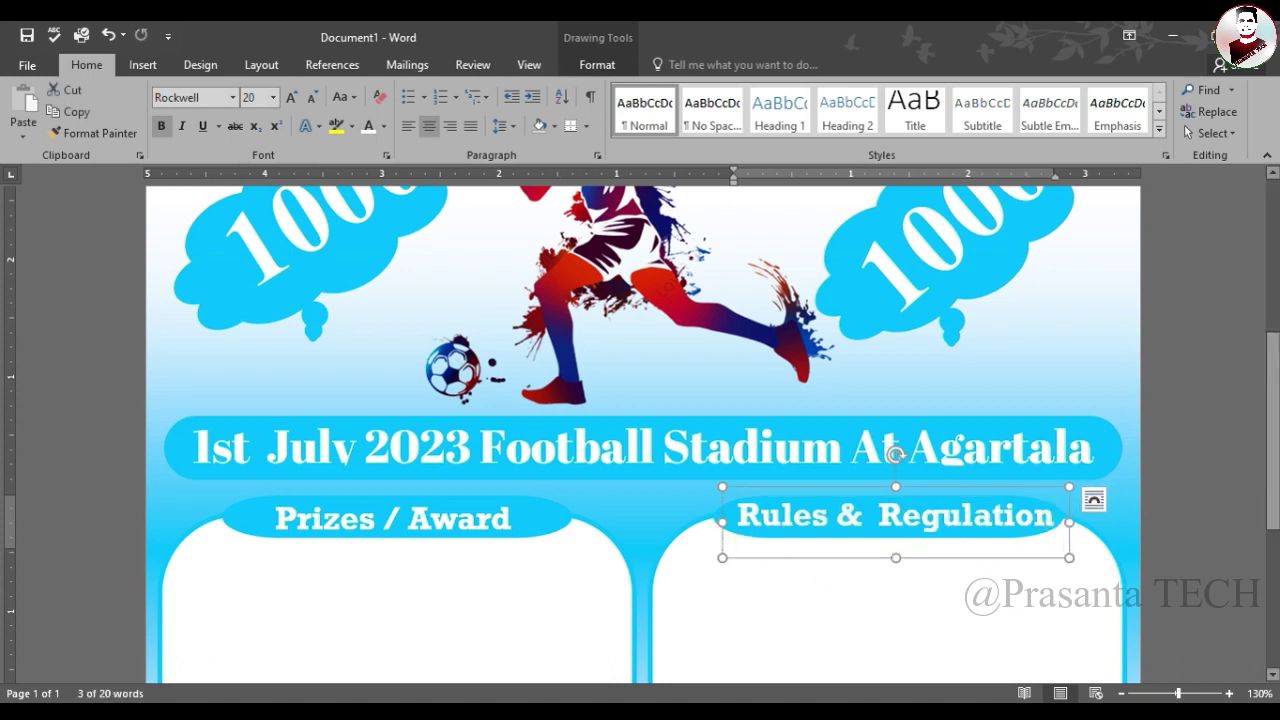
drag(727, 517, 721, 515)
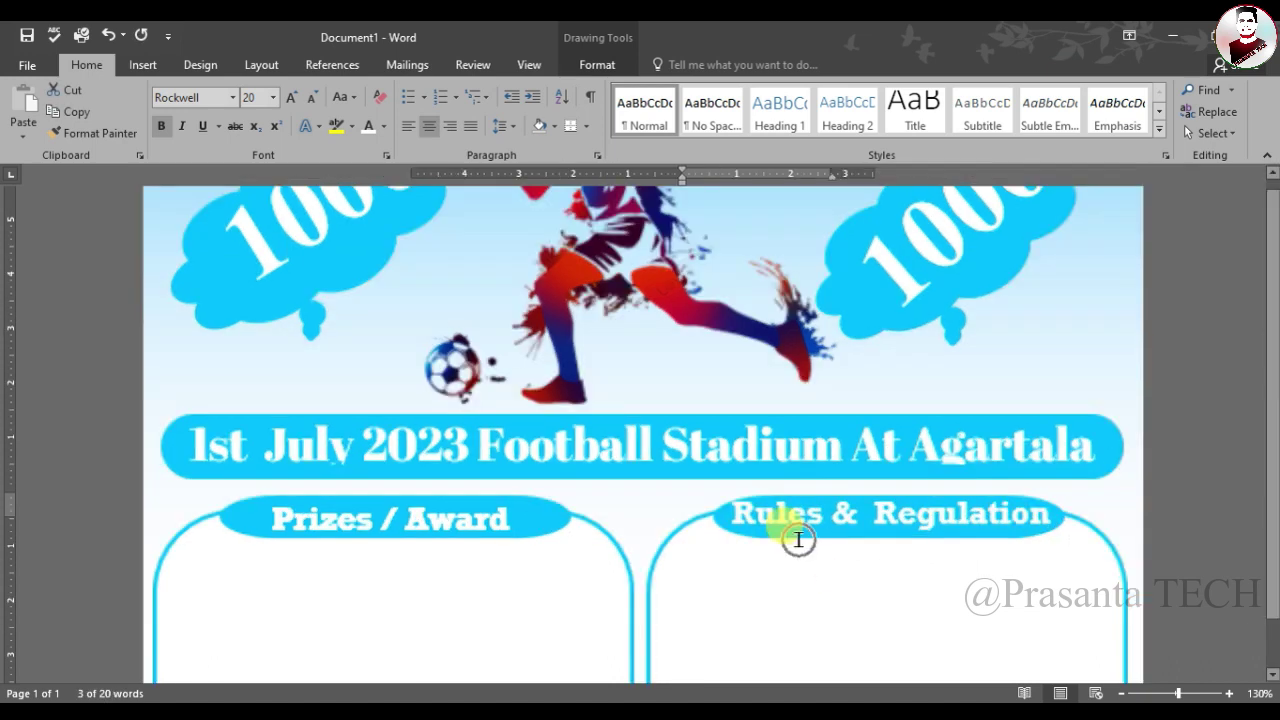
ctrl+scroll(681, 563, up, 3)
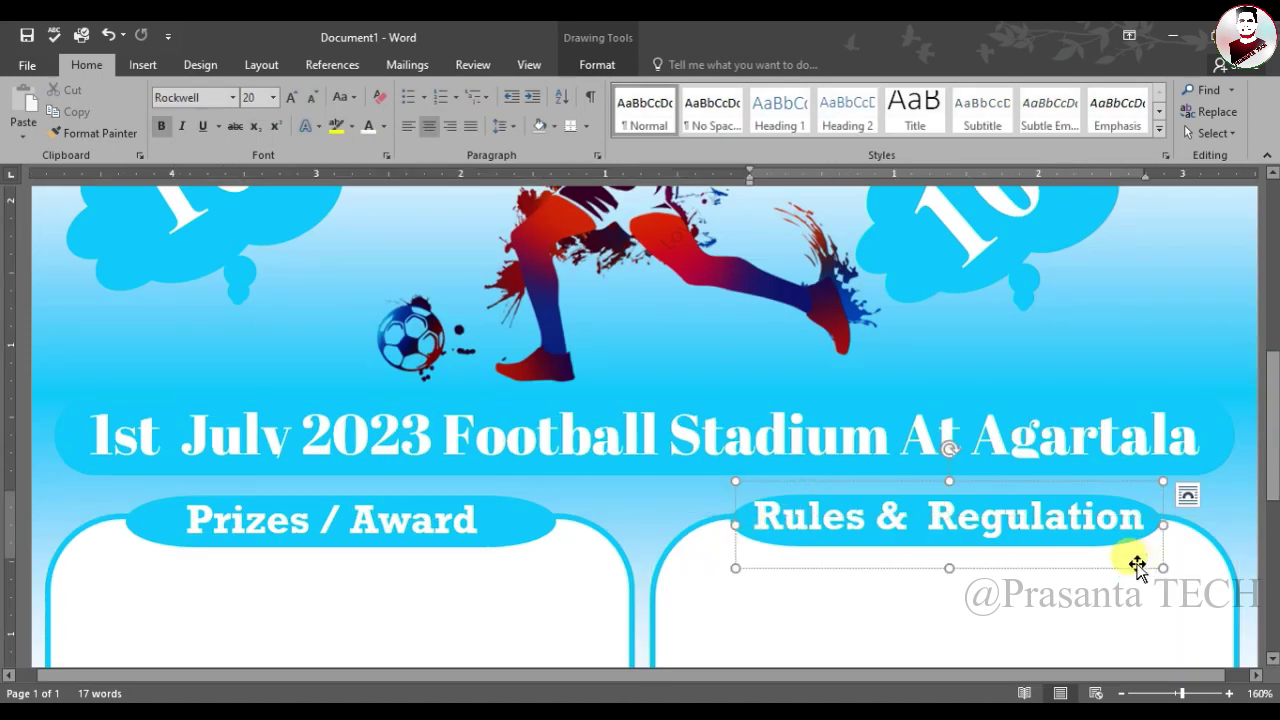
drag(1137, 565, 1154, 509)
drag(735, 521, 728, 521)
click(1051, 505)
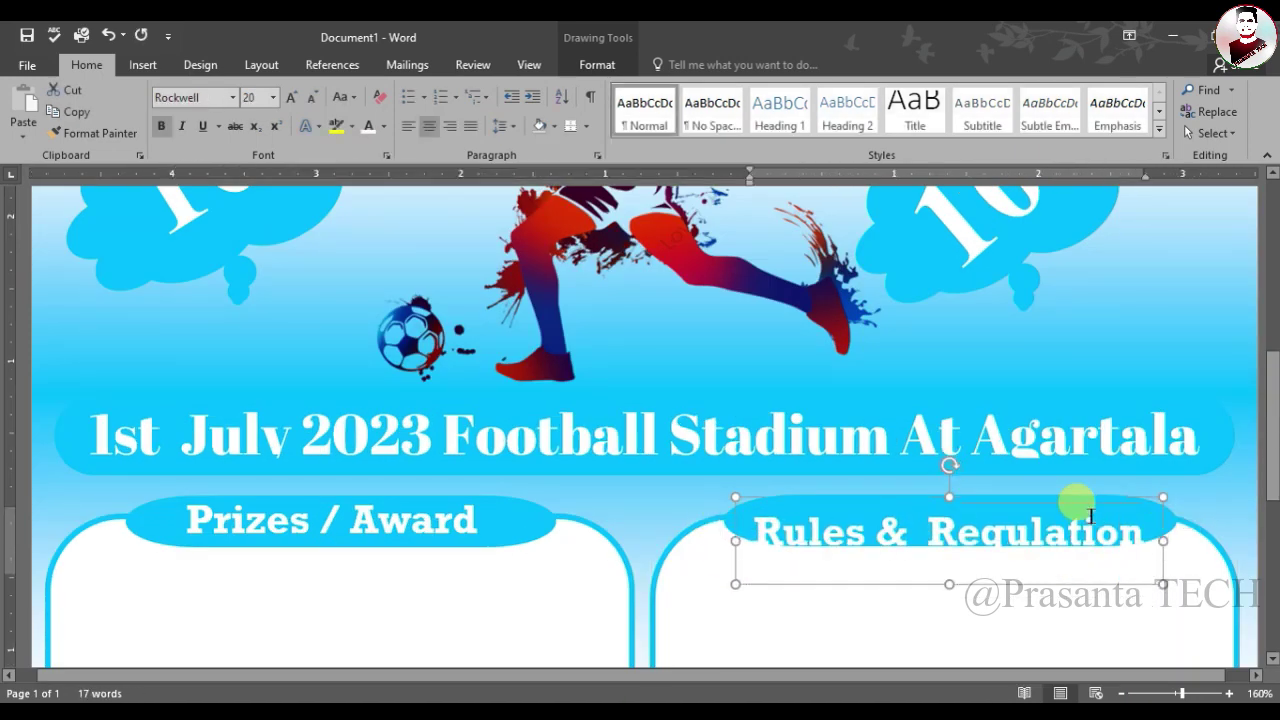
scroll(829, 509, down, 11)
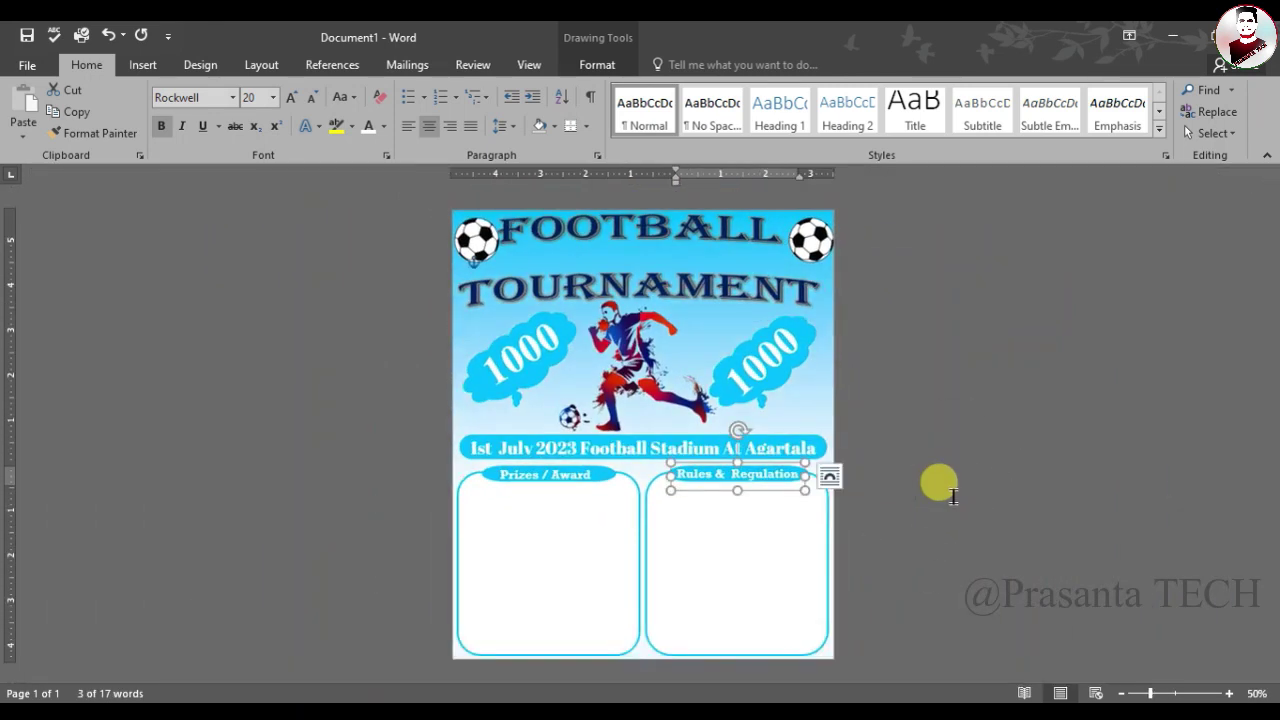
Give the hidden text box under Prizes / Award the recently used blue font colour.
click(952, 495)
scroll(593, 515, up, 7)
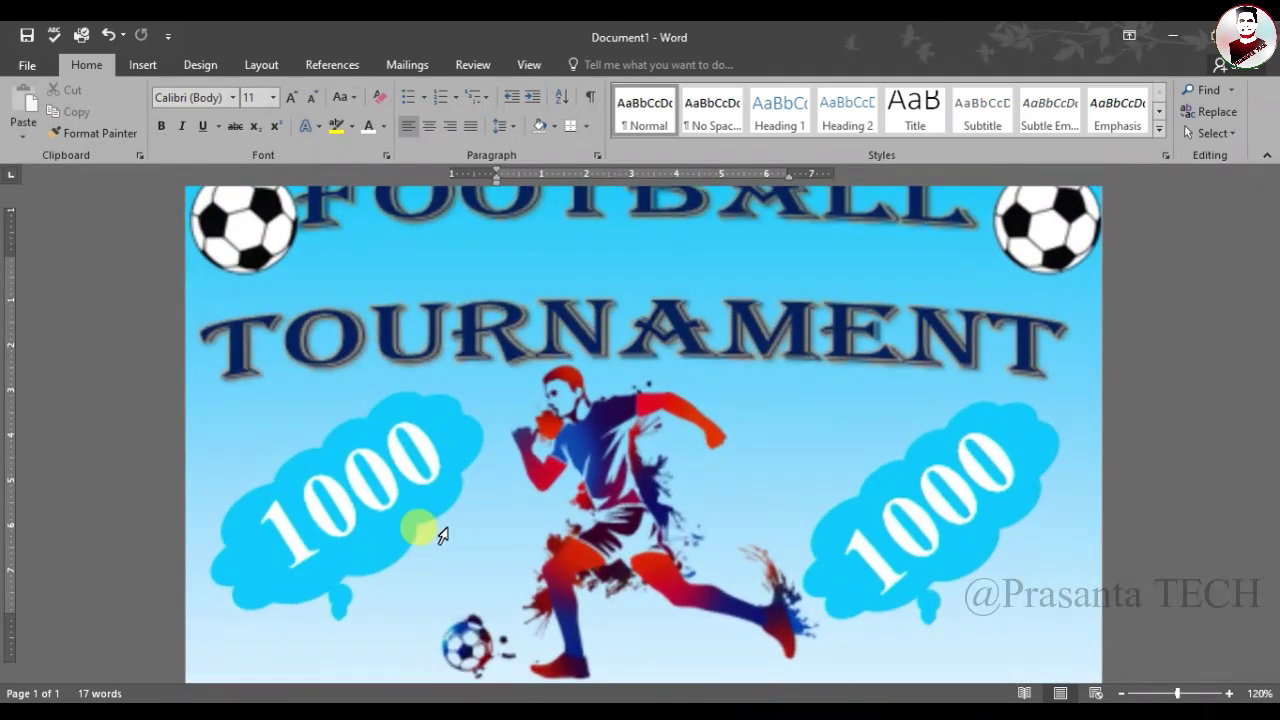
click(437, 260)
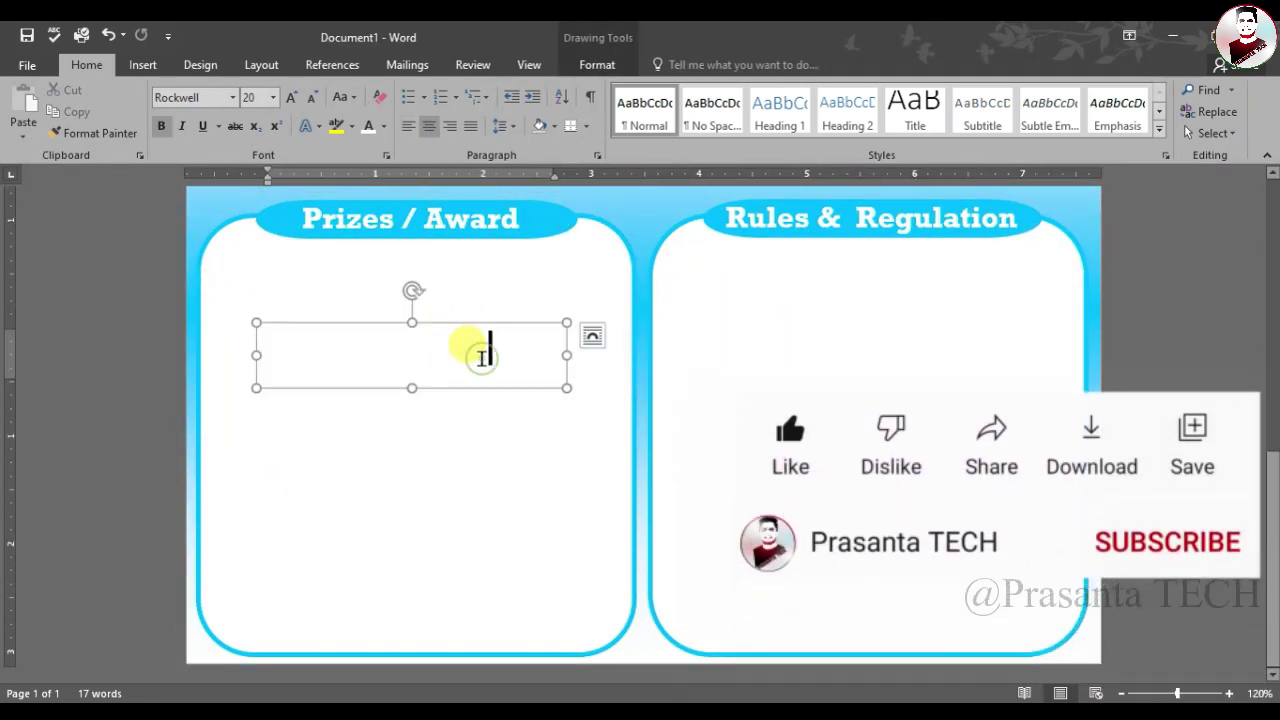
click(383, 126)
click(368, 333)
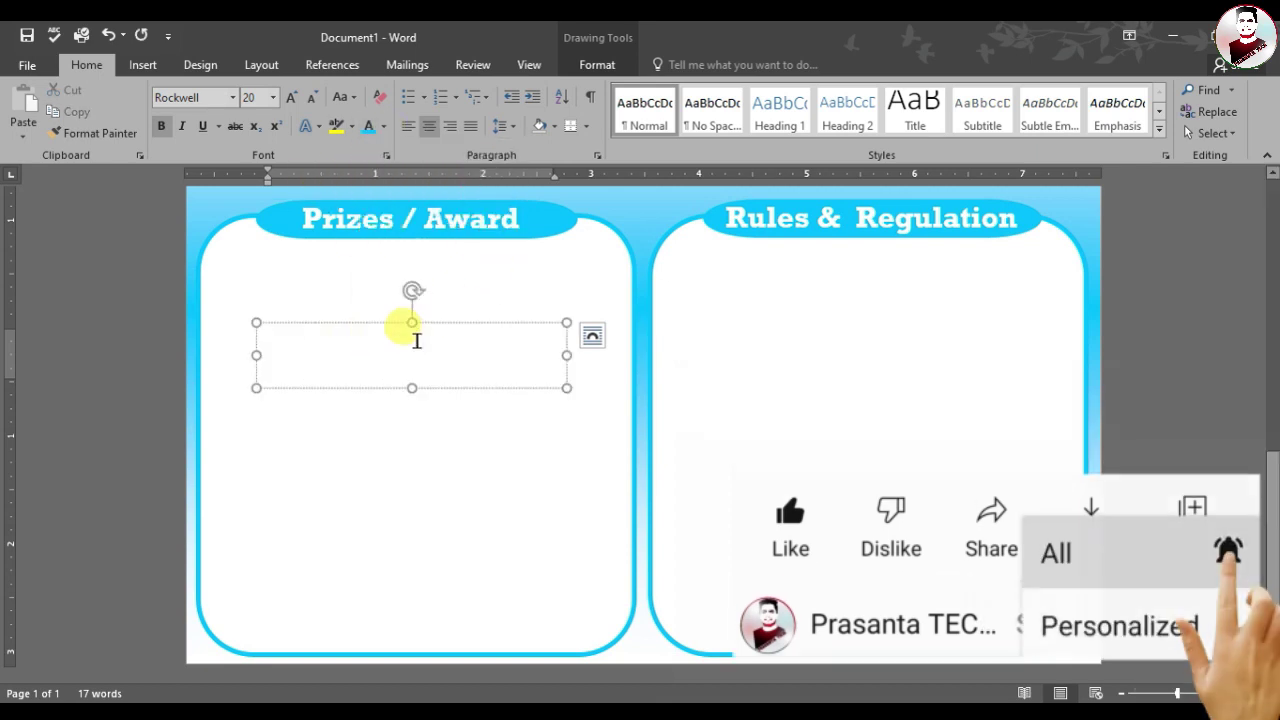
Move the text box up and stretch it to cover most of the Prizes / Award panel.
drag(317, 265, 300, 250)
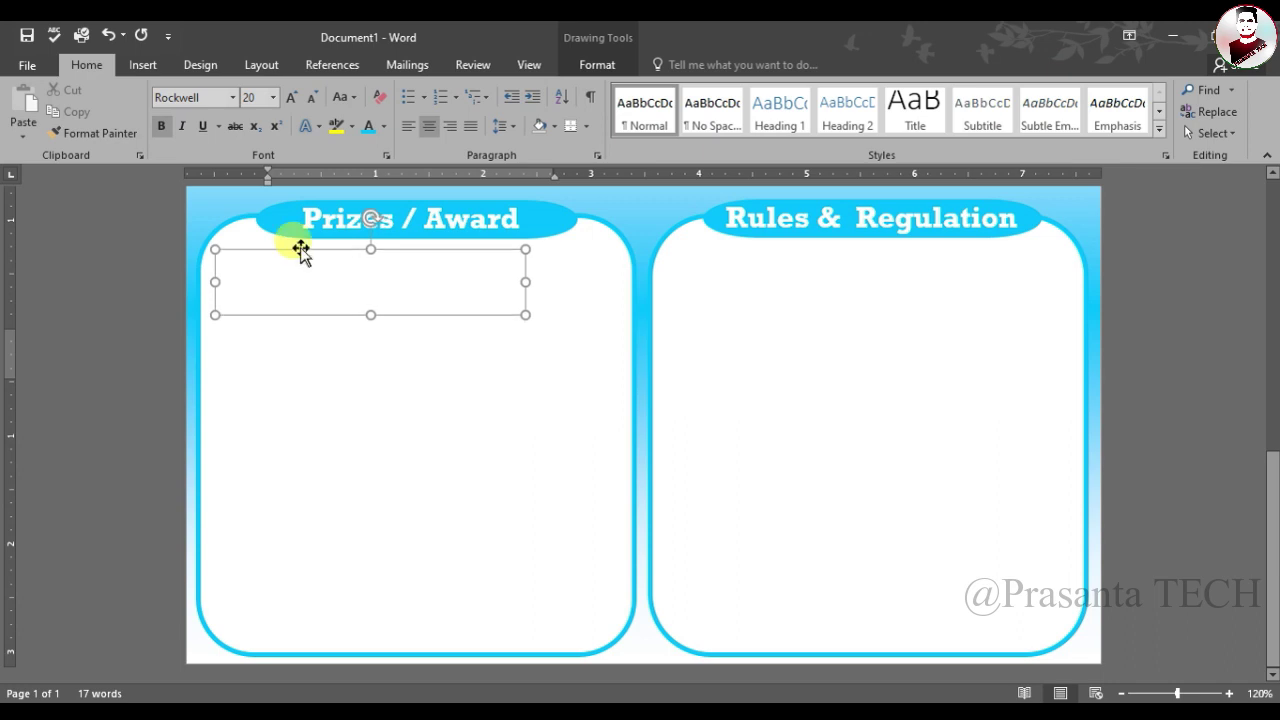
drag(555, 290, 609, 307)
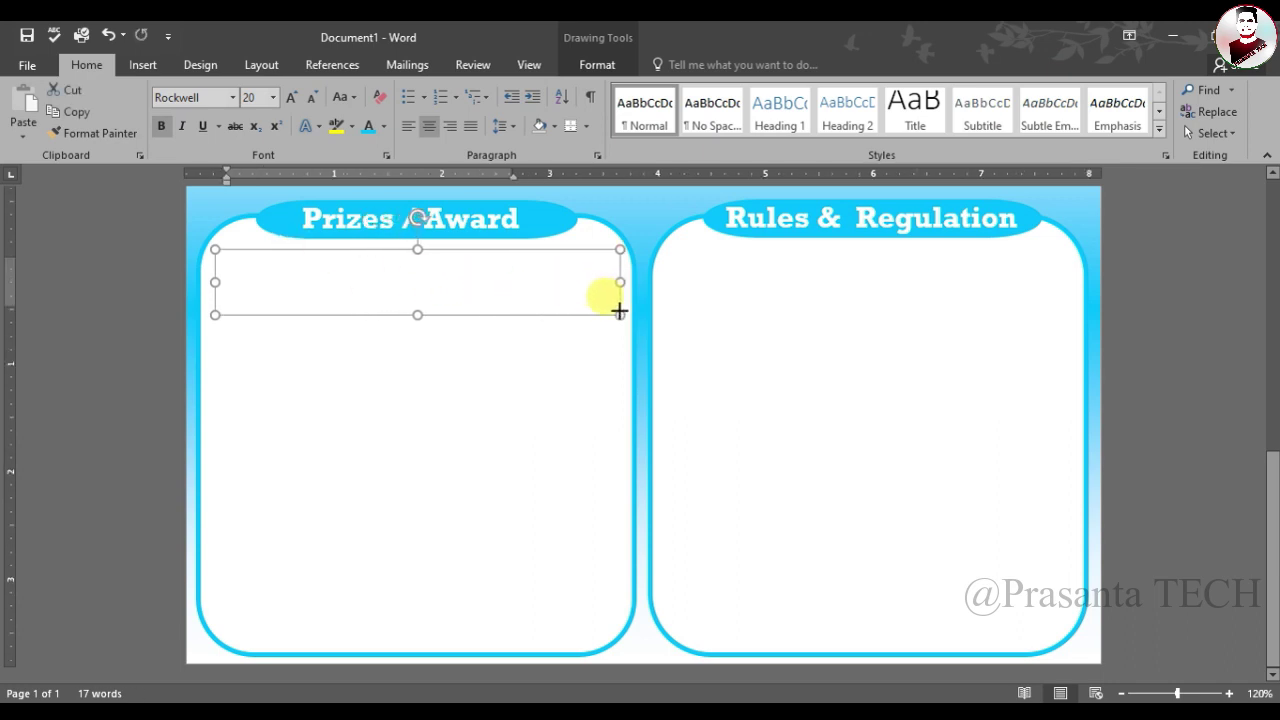
drag(417, 315, 418, 633)
Add diamond bullets and type four prize lines: 10000 rupees champions, 5000 runners, Man of the Match, Best Goalkeeper & Goalscorer.
click(424, 98)
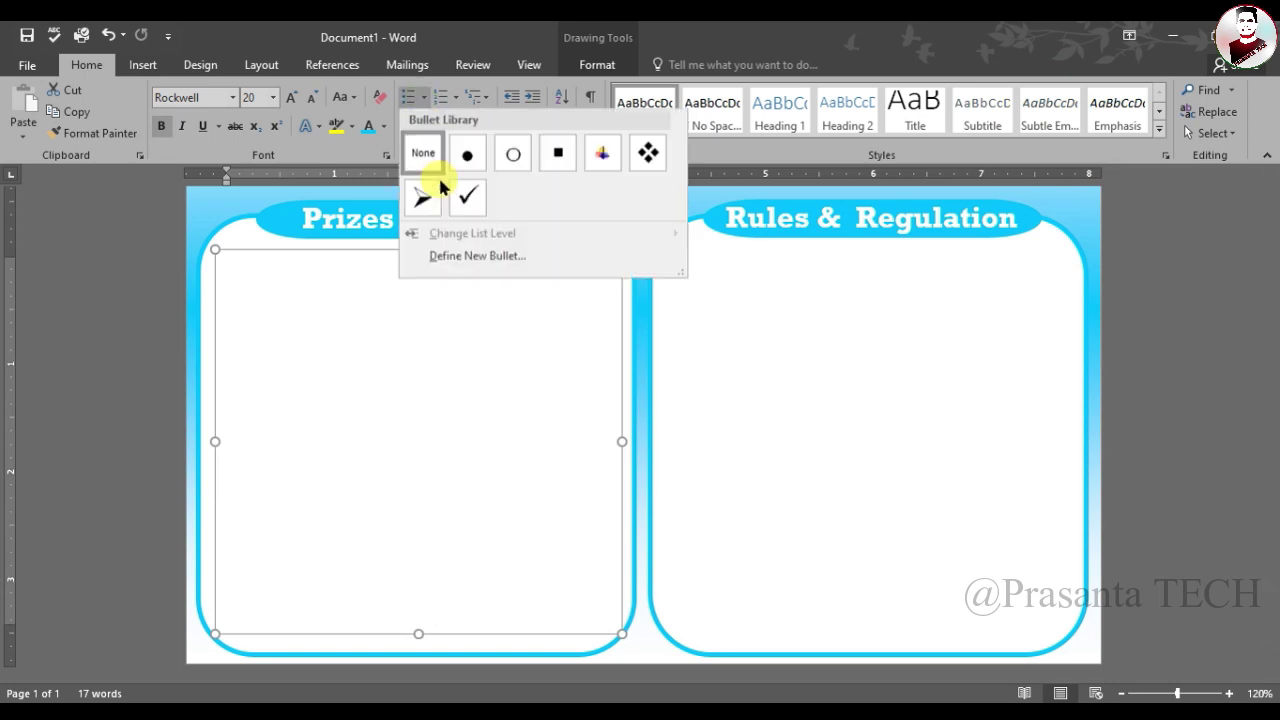
click(655, 155)
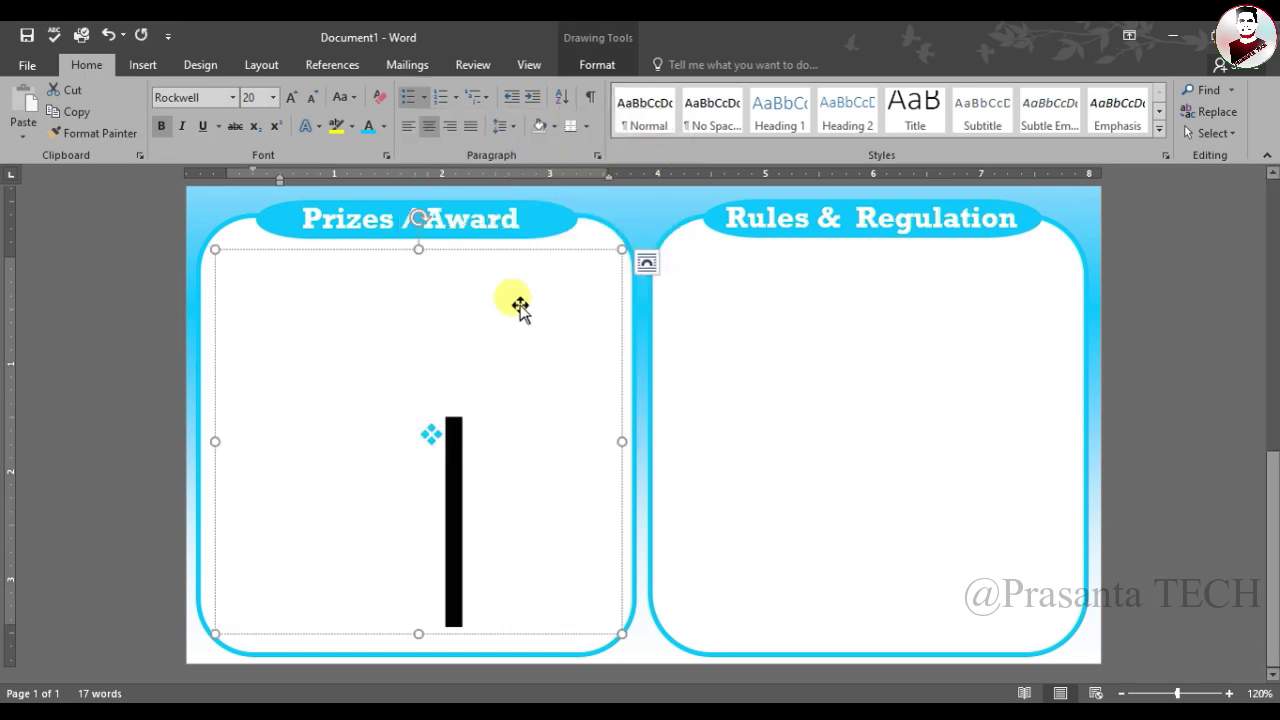
click(459, 444)
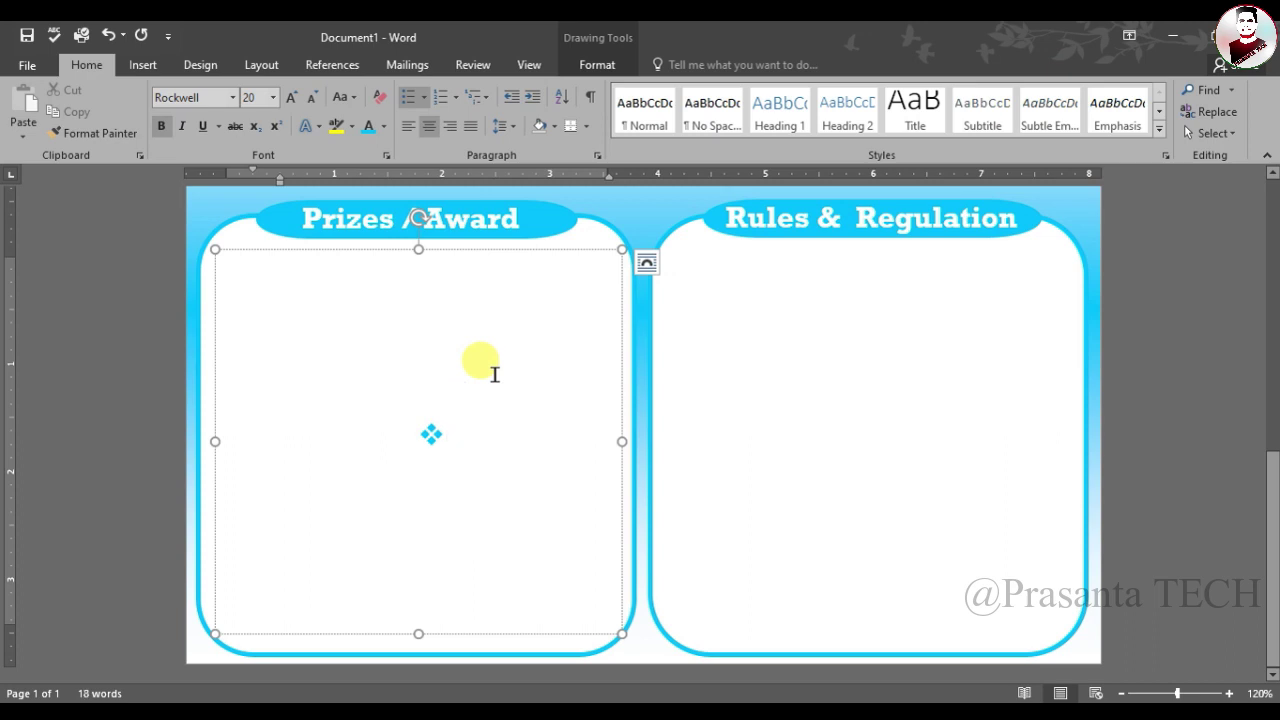
text(Champin team get a Prize  10000 )
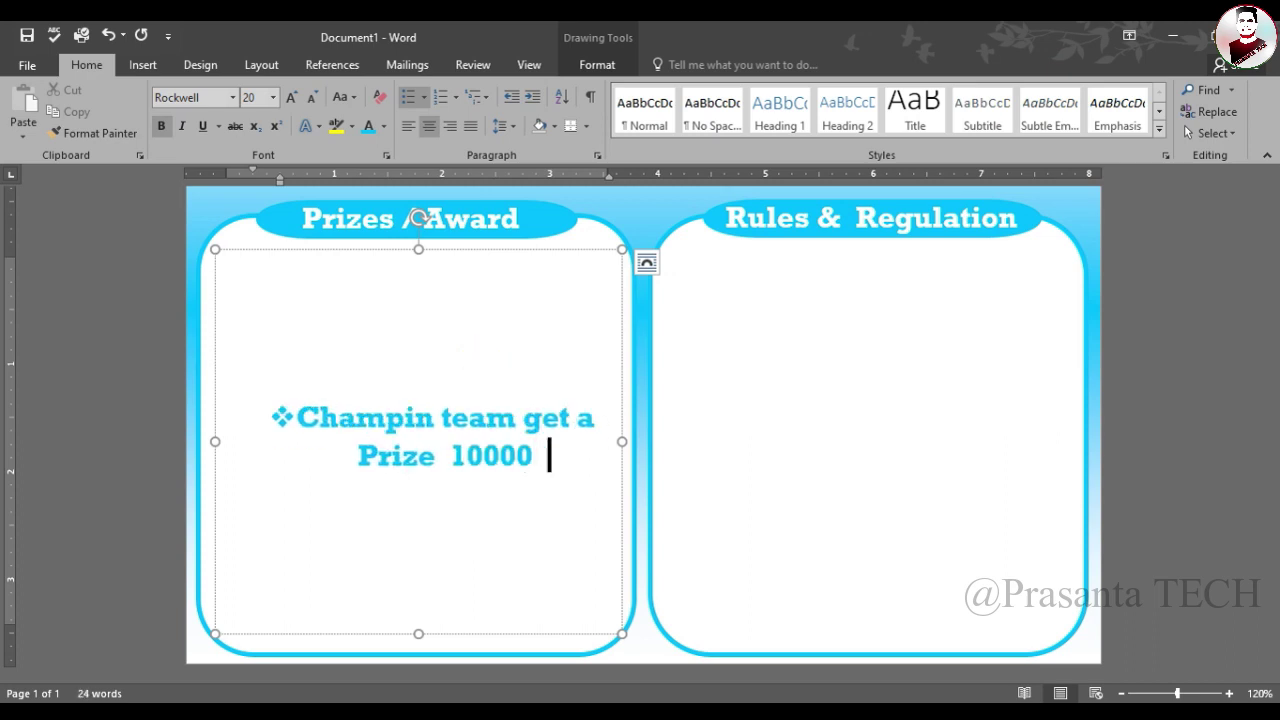
text( rupees)
key(Return)
text(Runners team get a 5000)
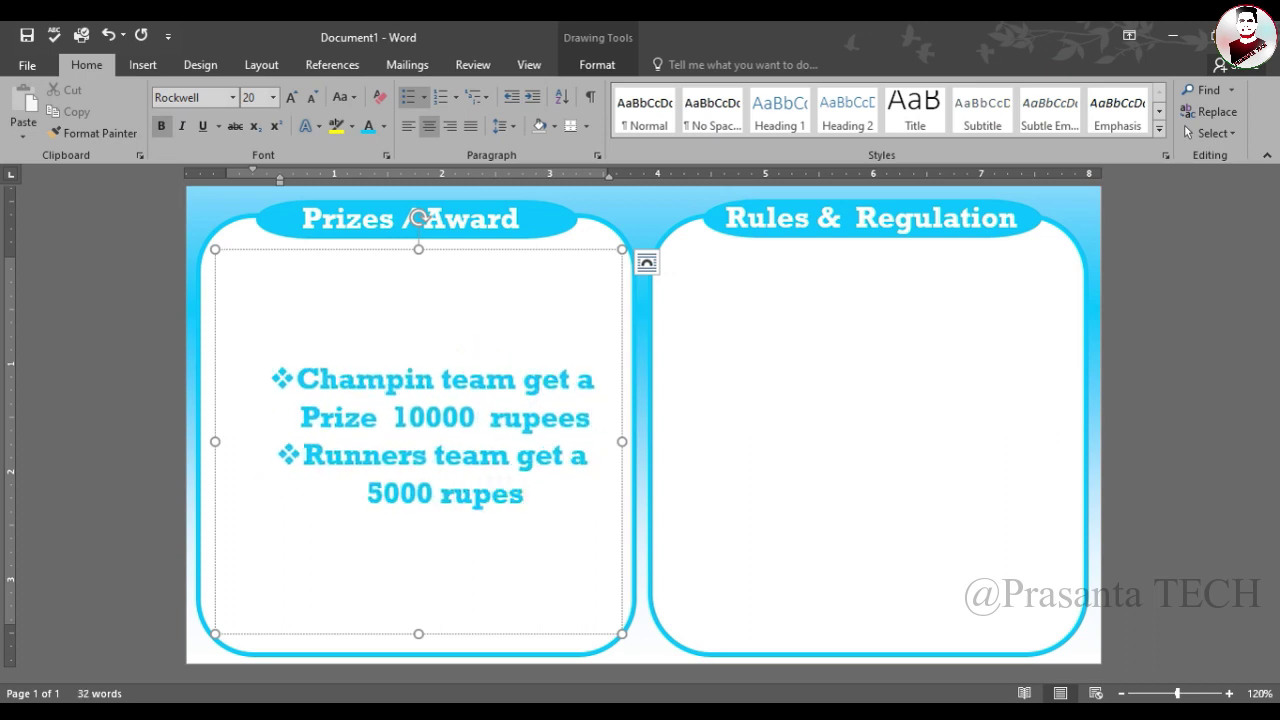
key(Return)
text(Awarded Man of the Match in every Match)
key(Return)
text(Best Goalkeeper  )
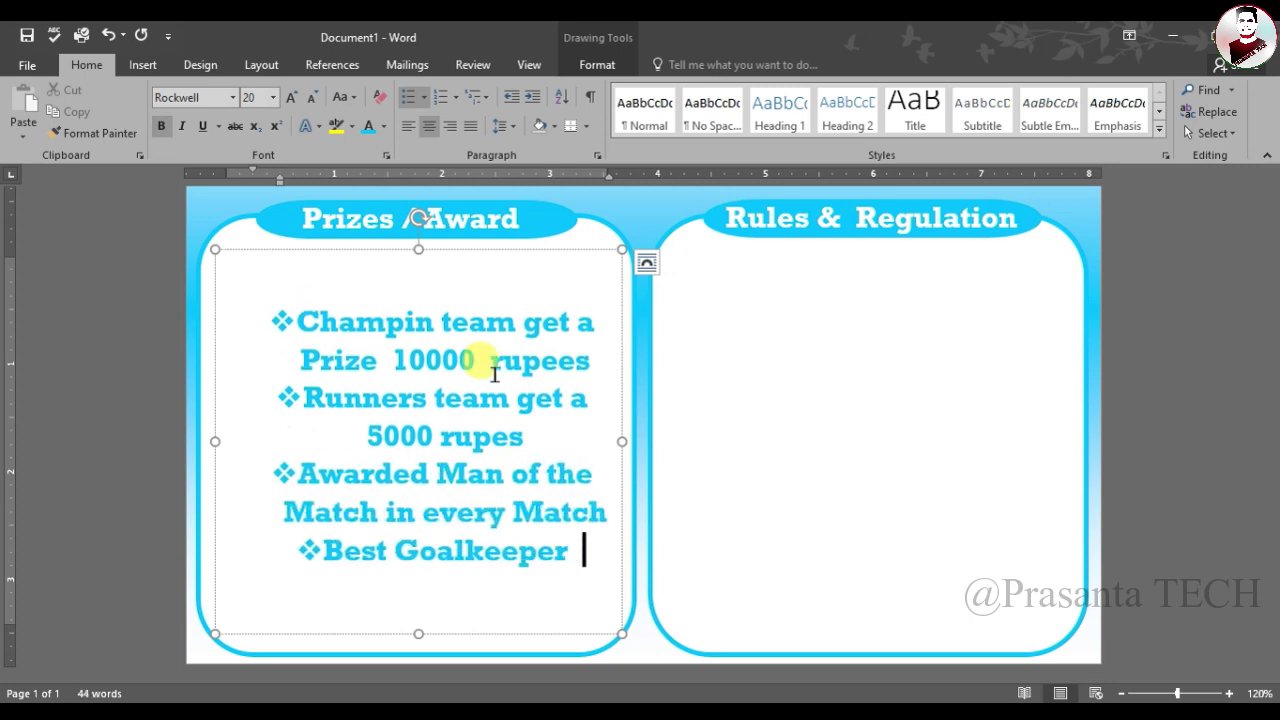
text(& Goalscorer given Award)
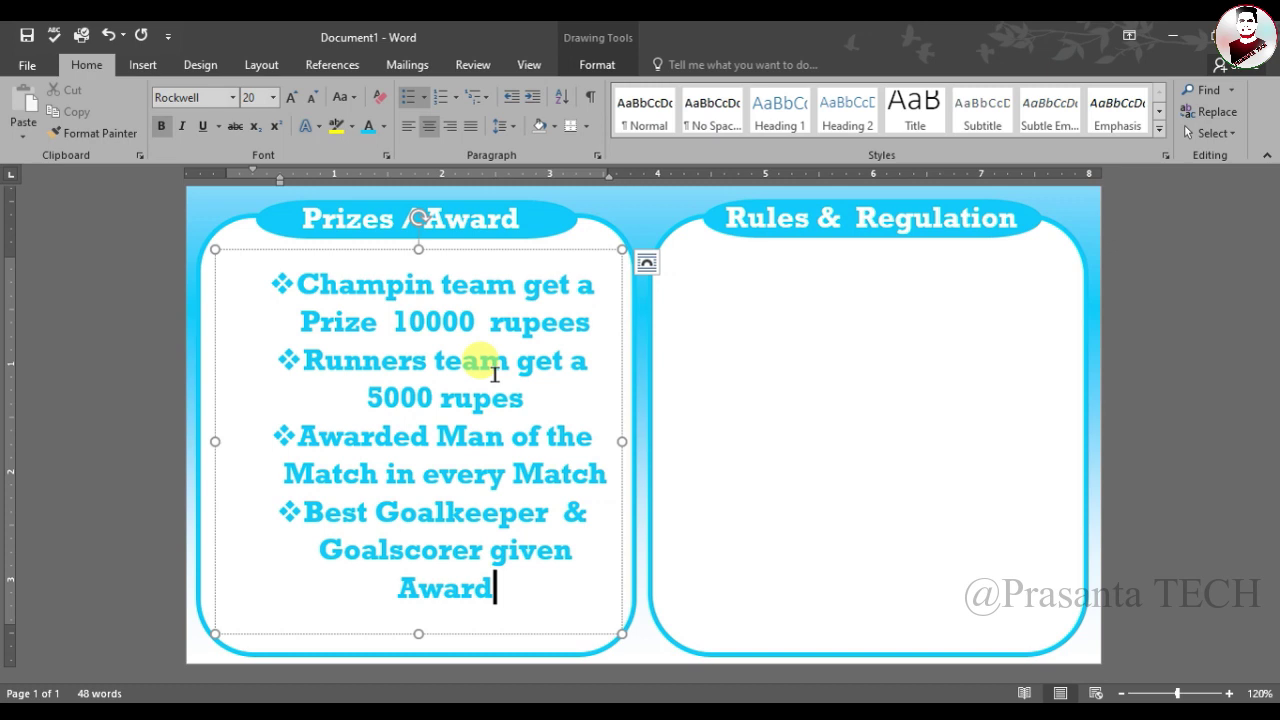
Left-align the whole prize list and resize the text box so the lines reflow.
key(ctrl+a)
click(409, 127)
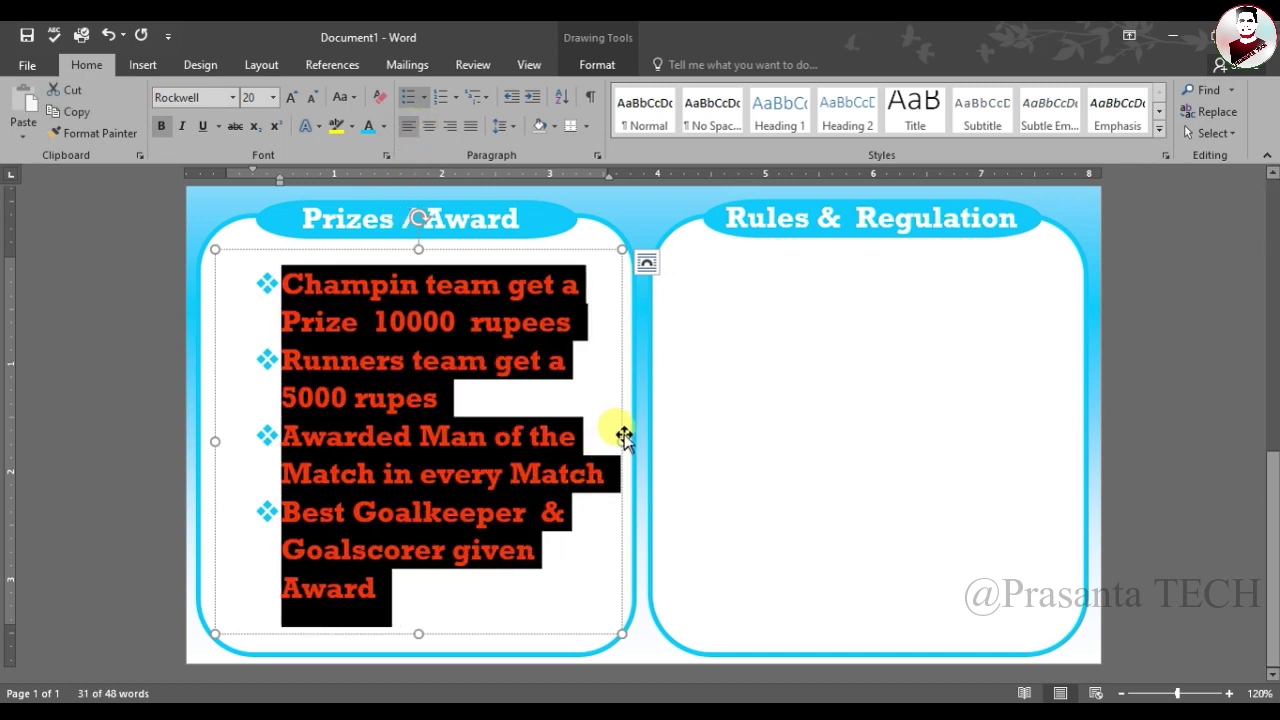
drag(622, 437, 632, 450)
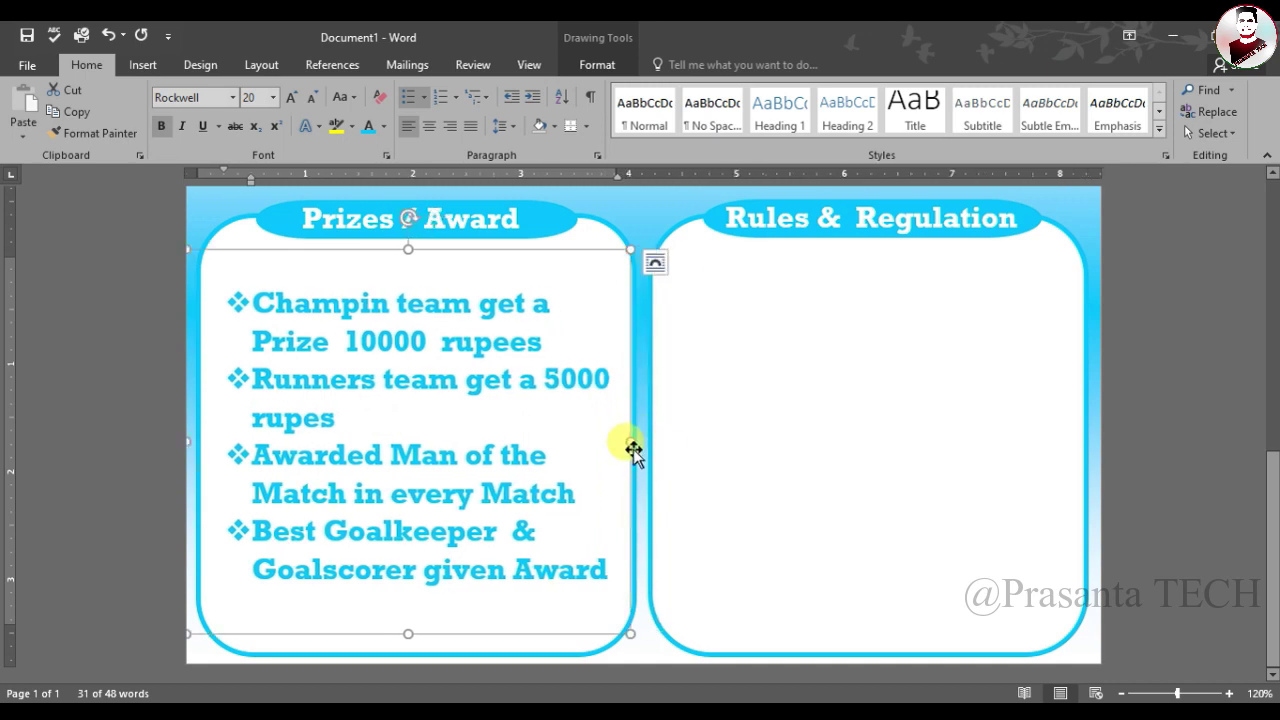
drag(632, 450, 624, 514)
Duplicate the prize-list text box and move the copy into the Rules & Regulation panel.
scroll(633, 510, up, 1)
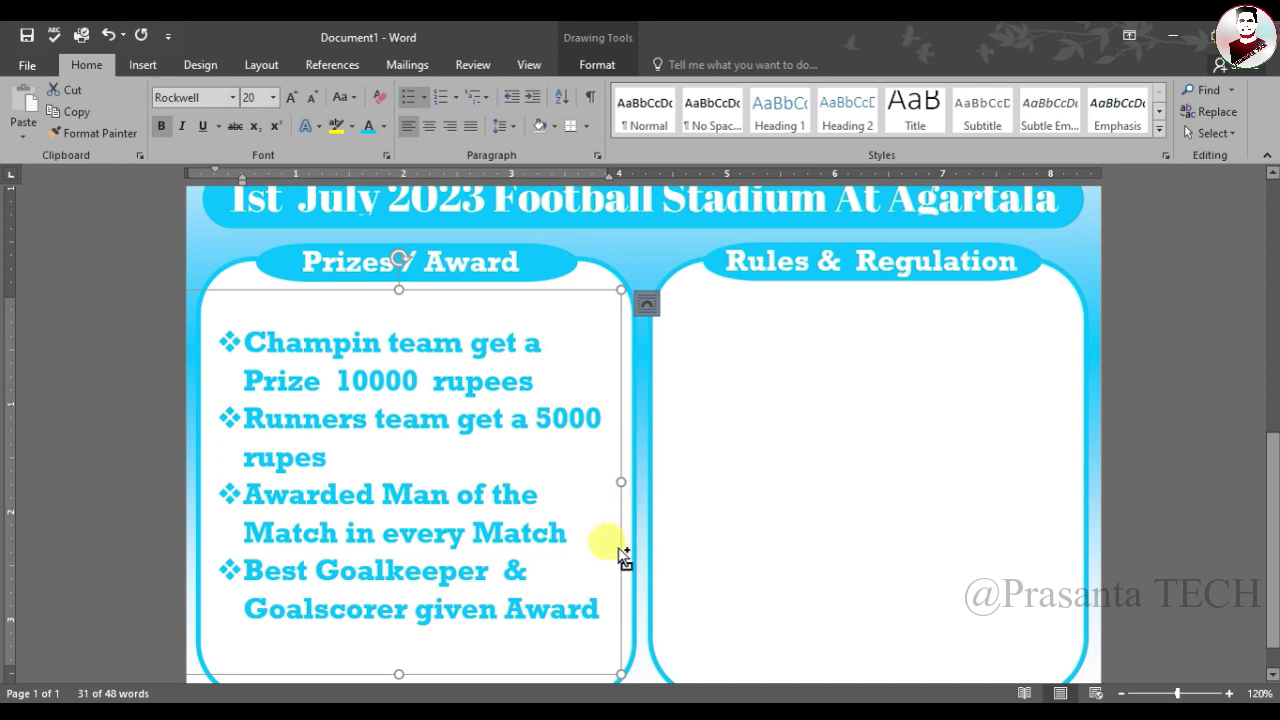
drag(622, 557, 947, 521)
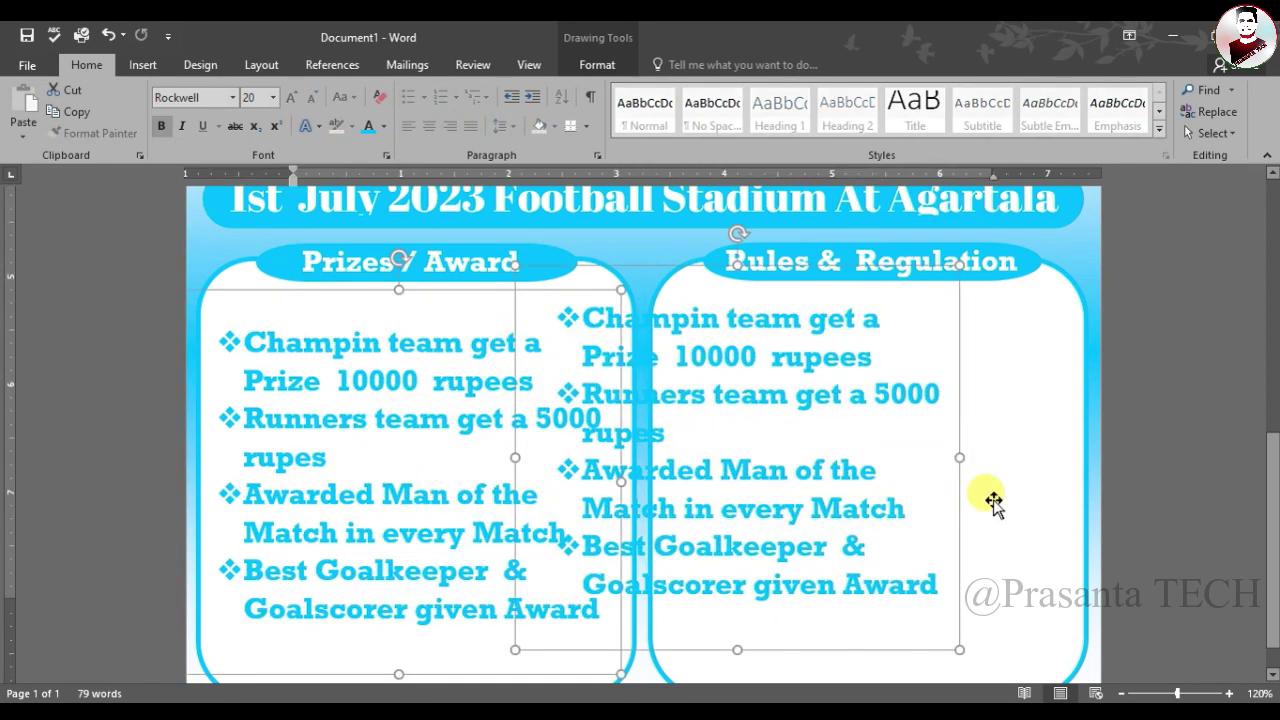
scroll(900, 490, up, 10)
scroll(851, 551, down, 4)
scroll(866, 509, down, 7)
click(889, 540)
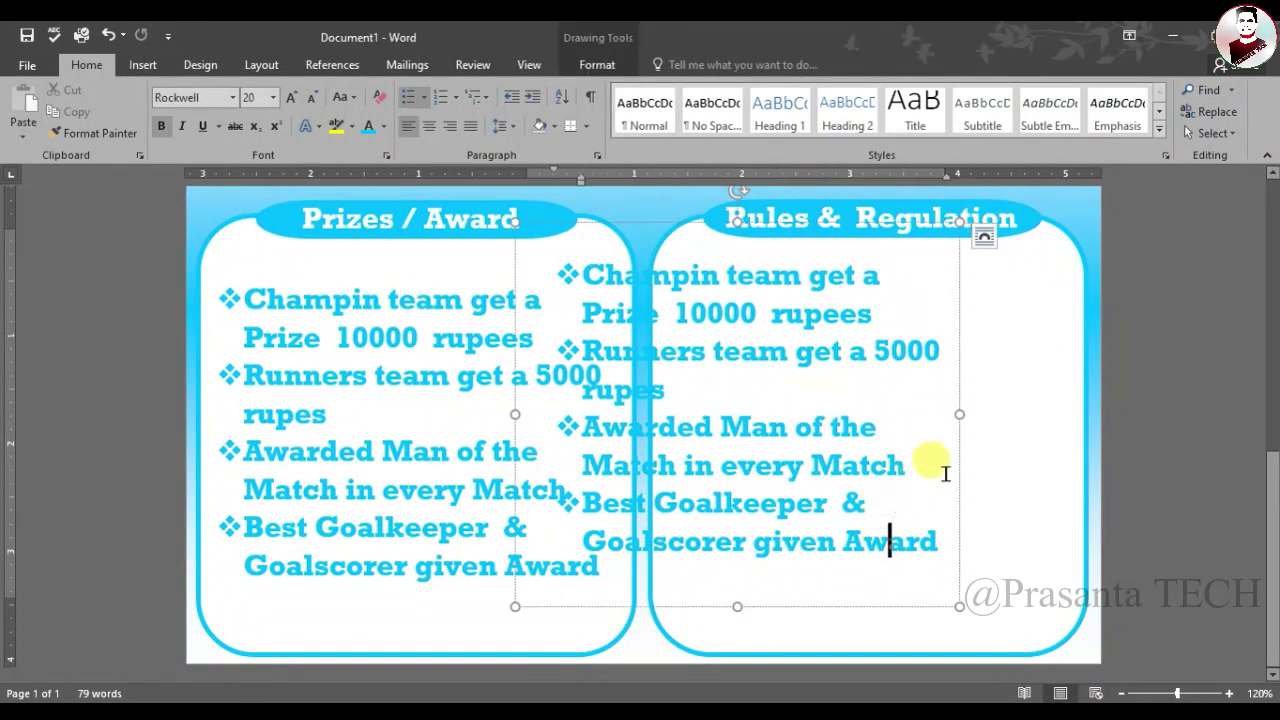
drag(956, 462, 1086, 460)
Replace the copied text with the rules 'Entry Fee 1000', '11Team', 'Total 45 m', 'After 20 Minute Half time'.
key(ctrl+a)
key(Delete)
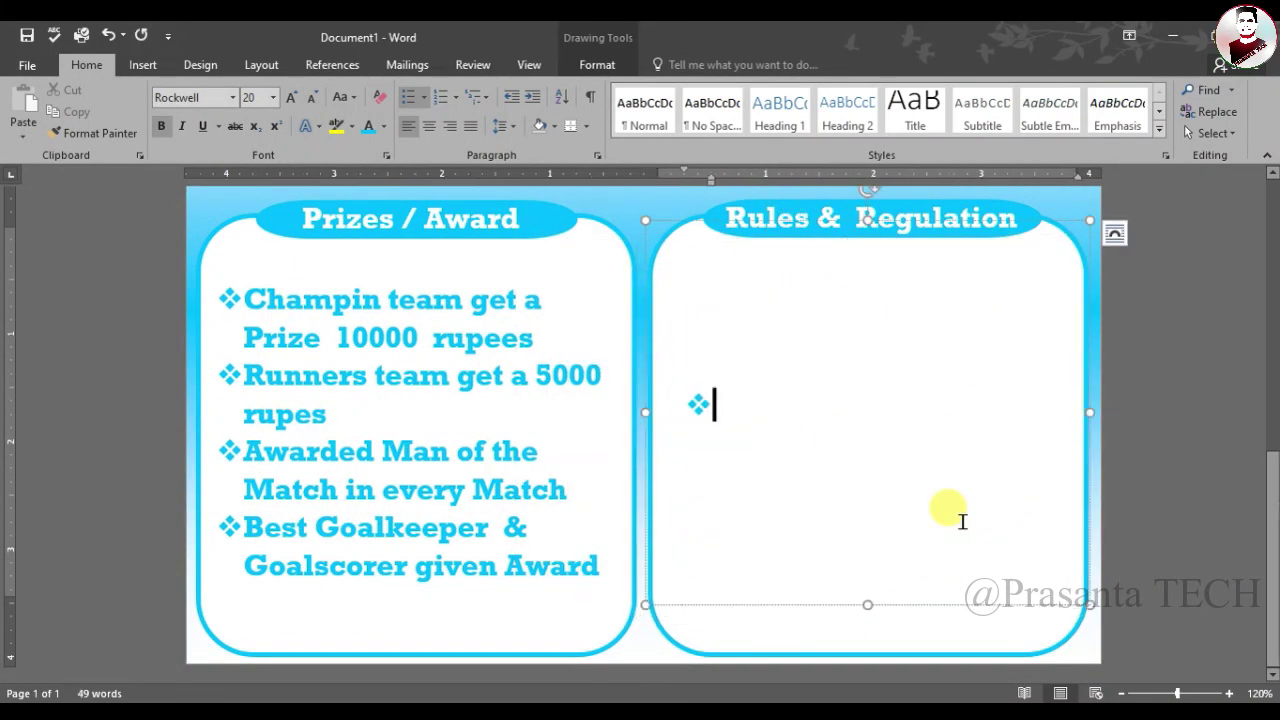
text(Entry Fee 1000)
key(Return)
text(11 Players in ther)
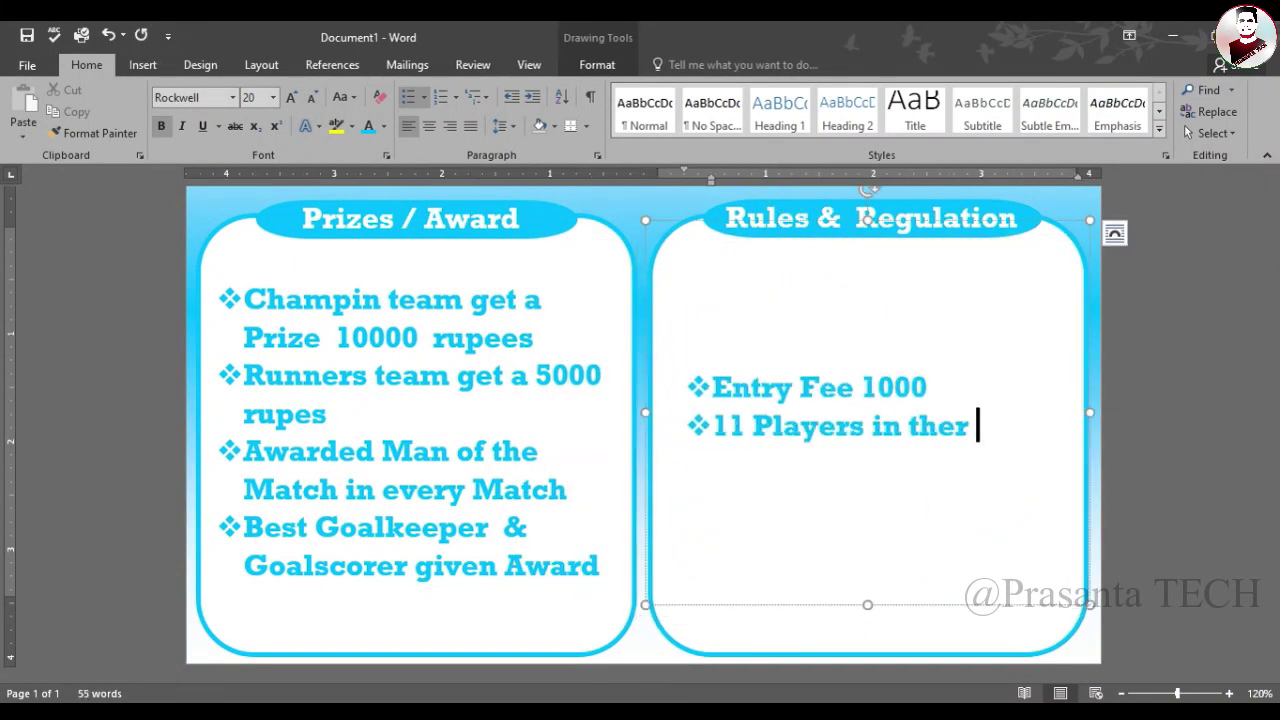
text(Team)
key(Return)
text(Total 45 m)
key(Return)
text(After 20 Minute )
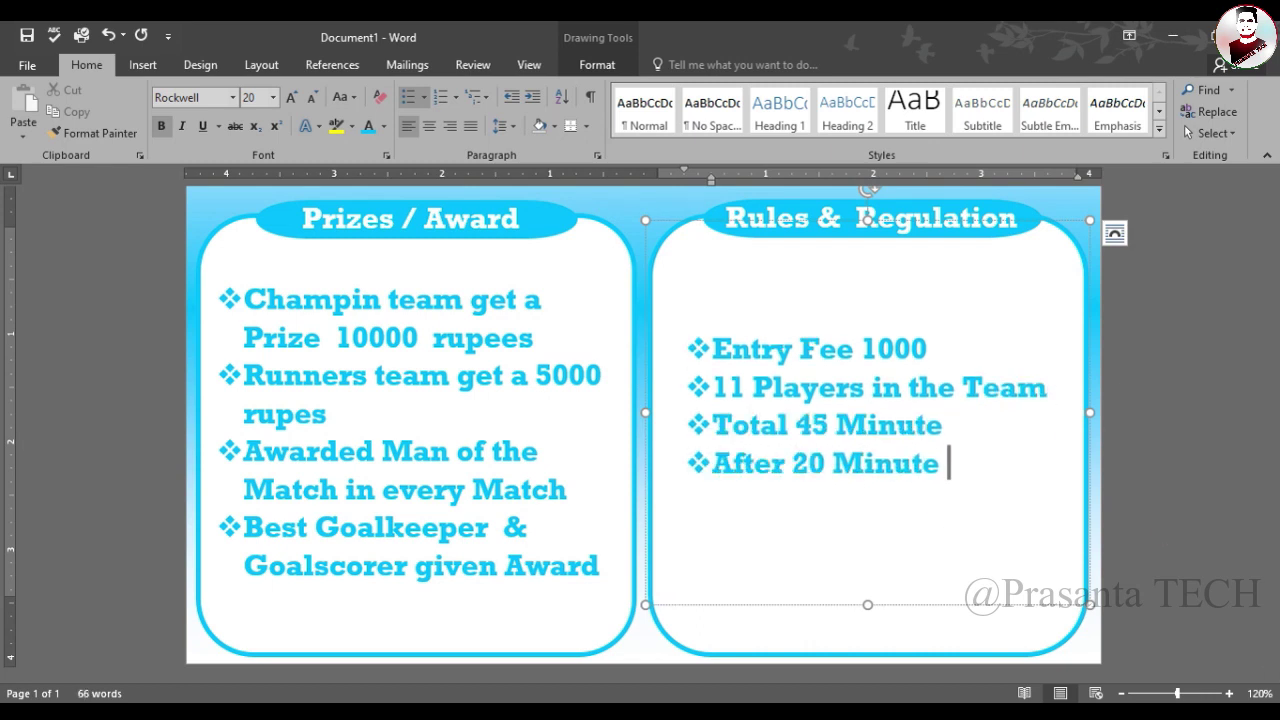
text(Half time)
Add the rules 'There is no Offside', 'for Ever' and 'Each team is allowed two Foreign Players'.
key(Return)
text(There is no Offside)
key(Return)
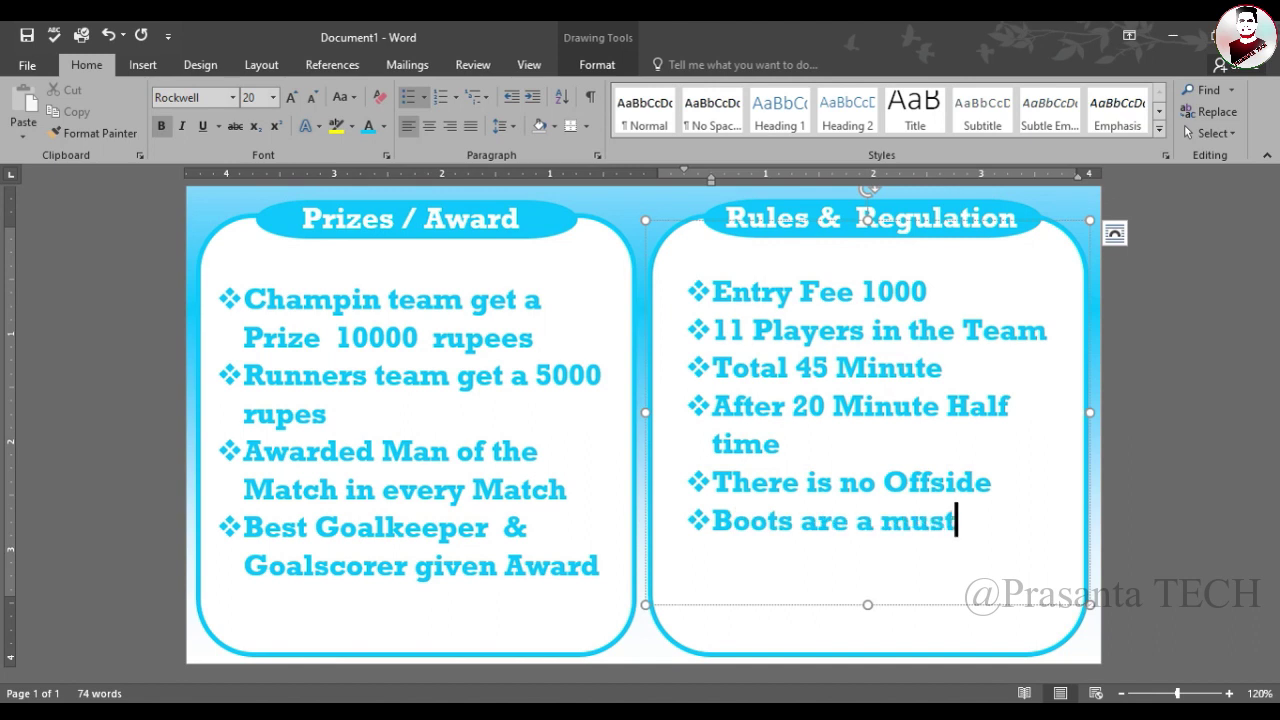
text(for Ever)
key(Return)
text(Each team is allowed two Foreign Players)
click(1057, 466)
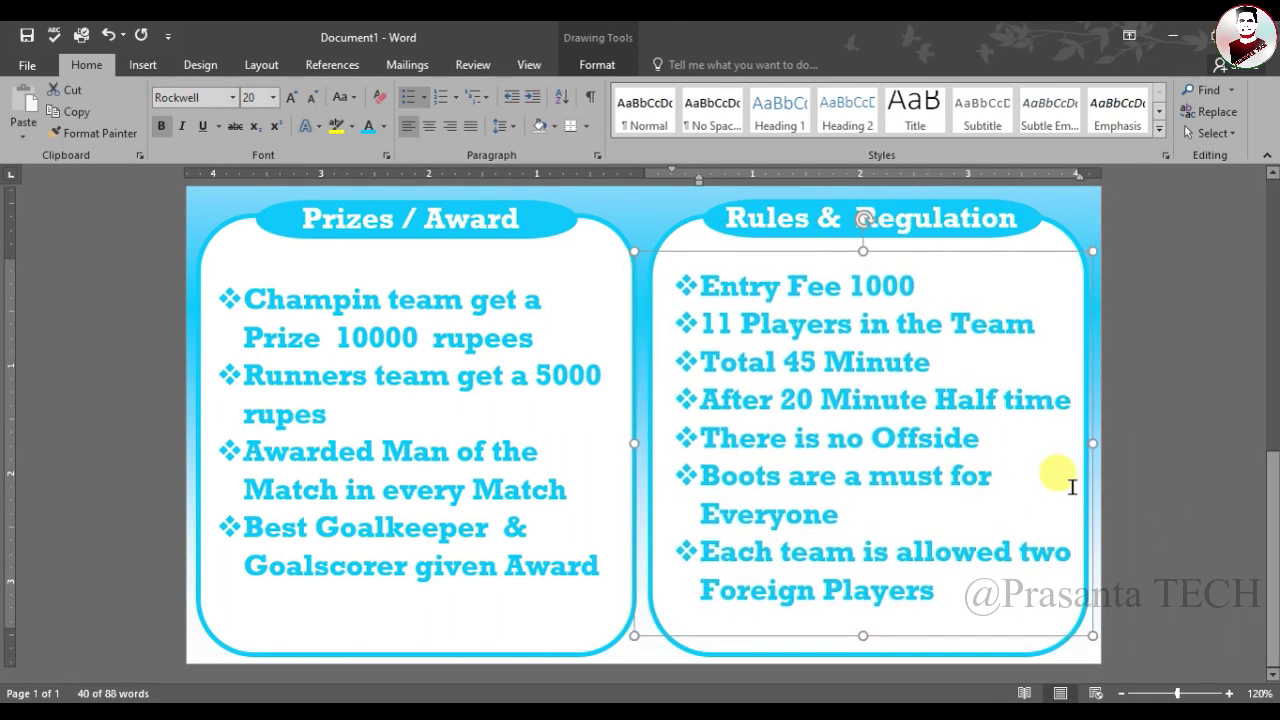
click(543, 626)
scroll(623, 531, down, 9)
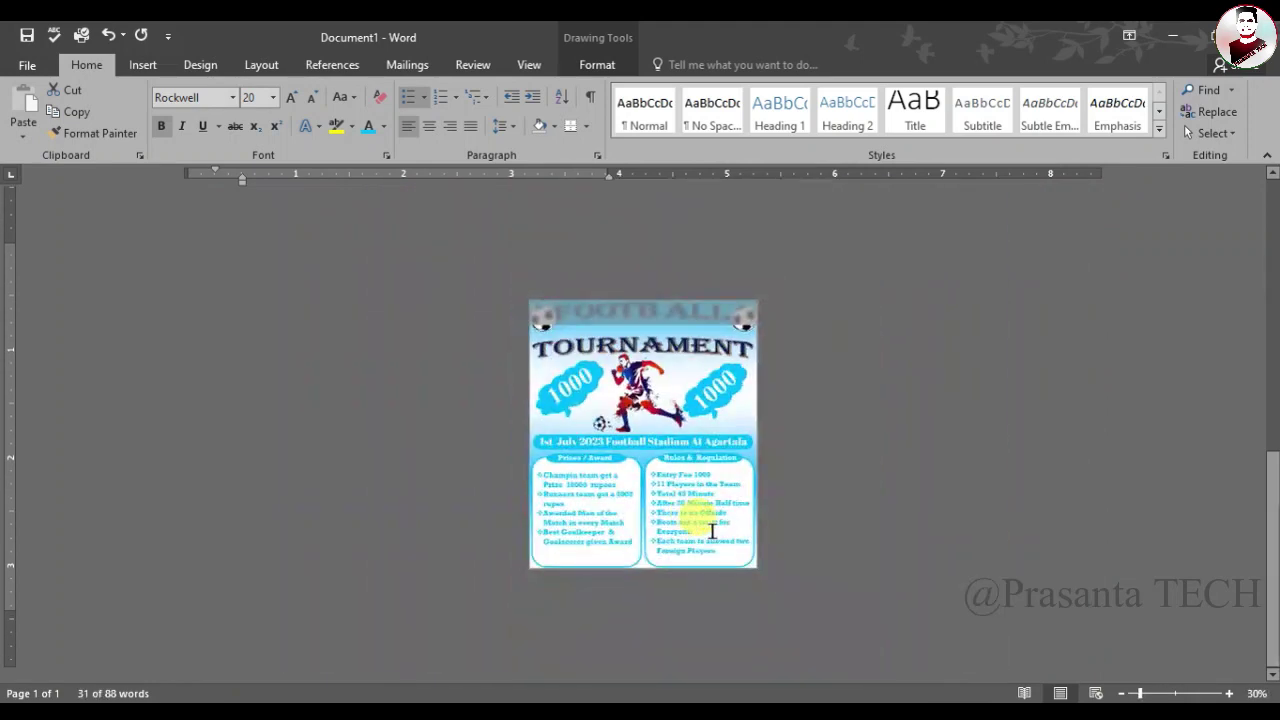
click(712, 530)
scroll(712, 530, up, 7)
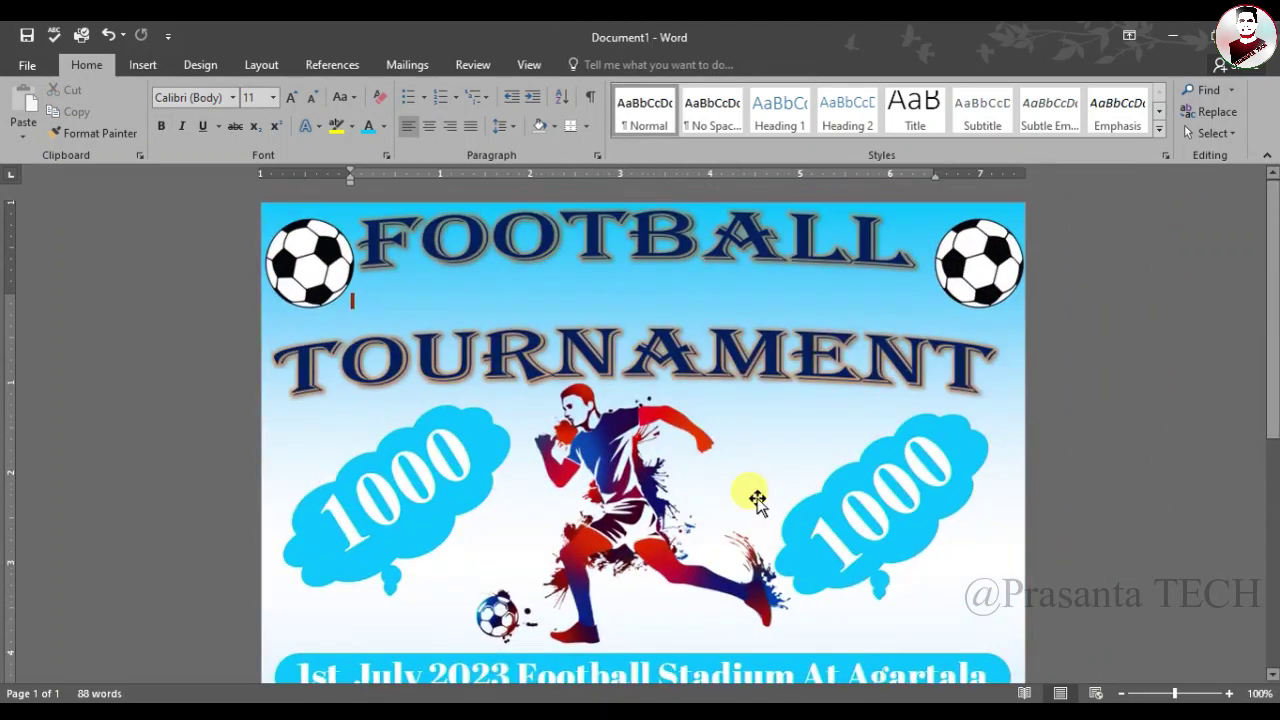
scroll(755, 495, down, 8)
scroll(757, 500, up, 8)
scroll(760, 505, down, 6)
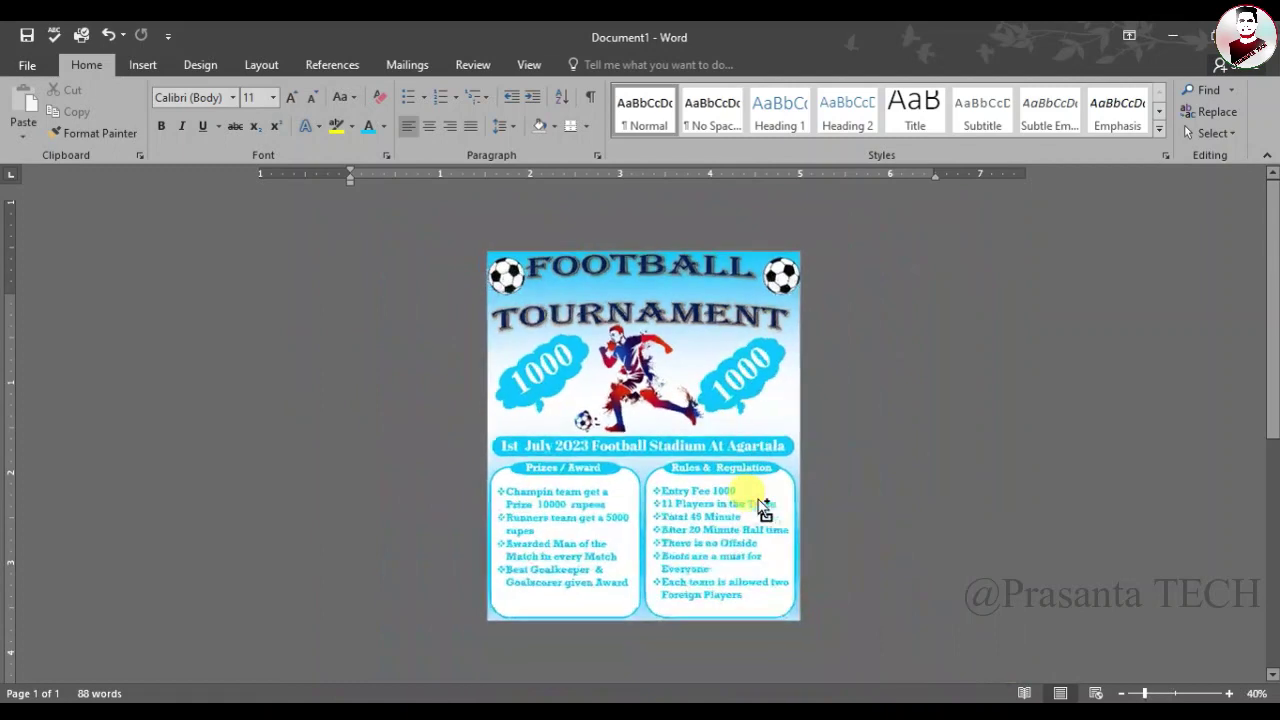
scroll(740, 488, up, 2)
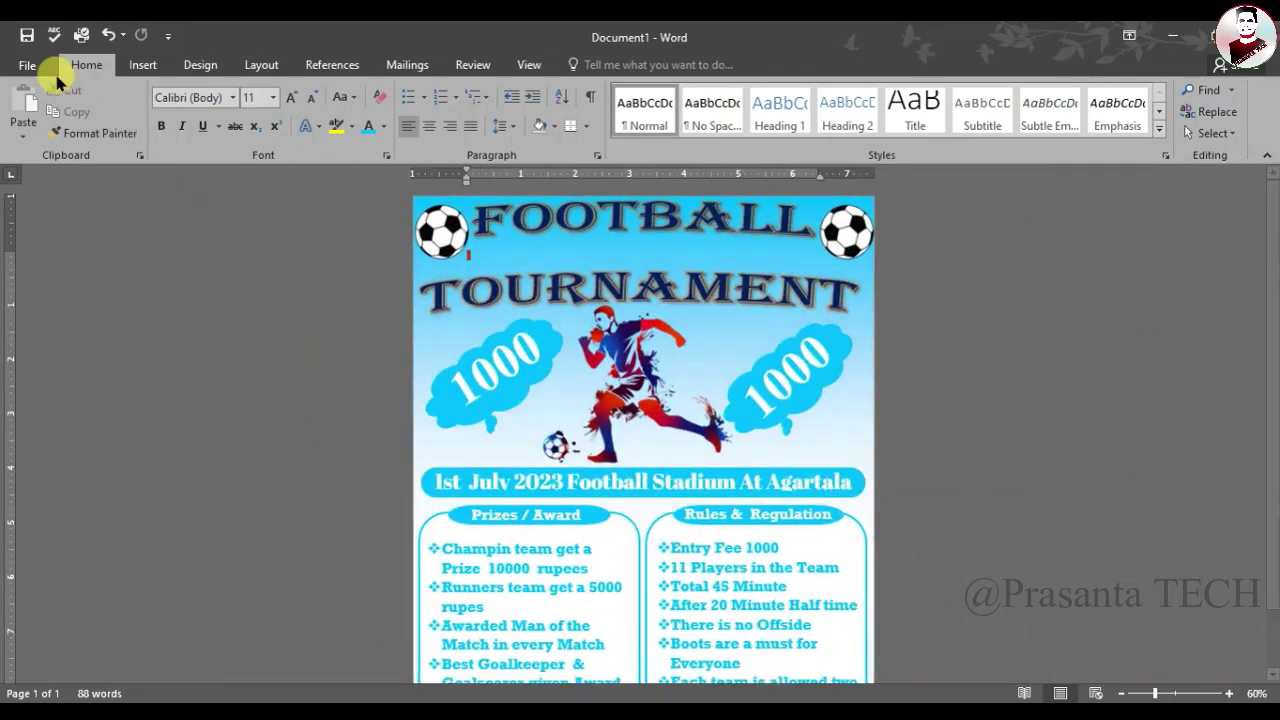
click(28, 66)
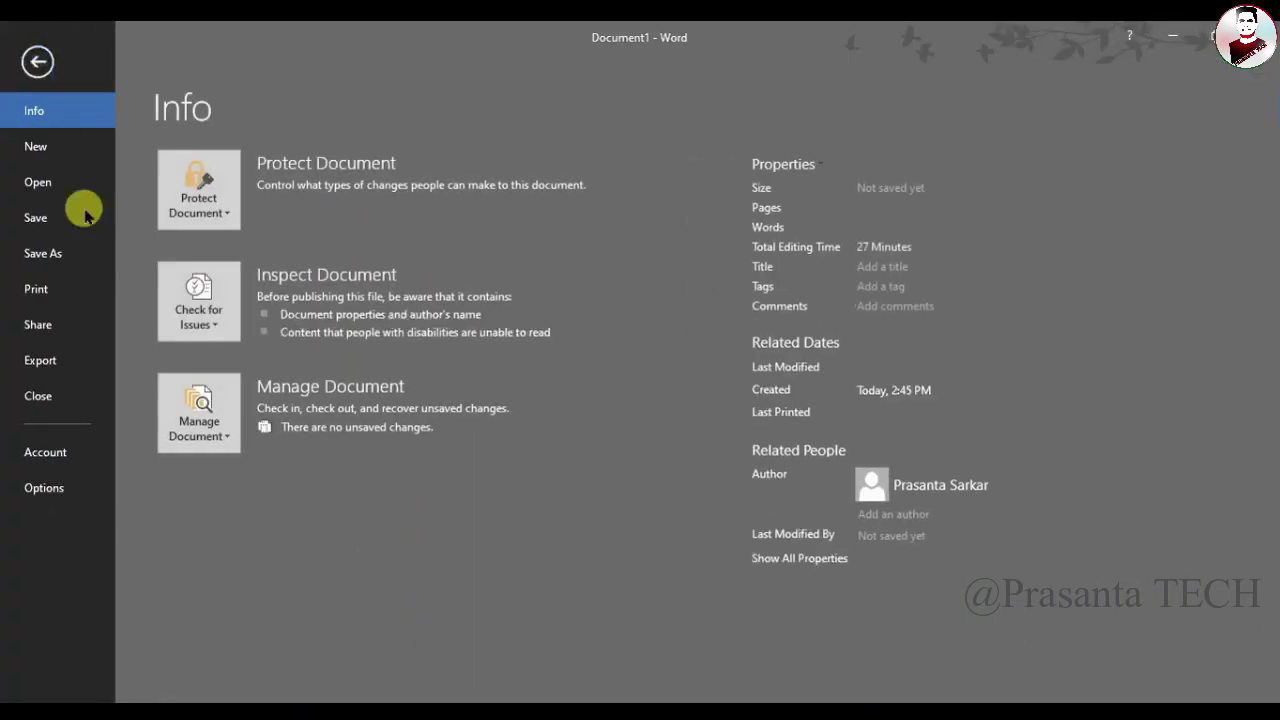
click(38, 58)
scroll(640, 375, down, 1)
scroll(640, 375, up, 1)
scroll(640, 373, up, 1)
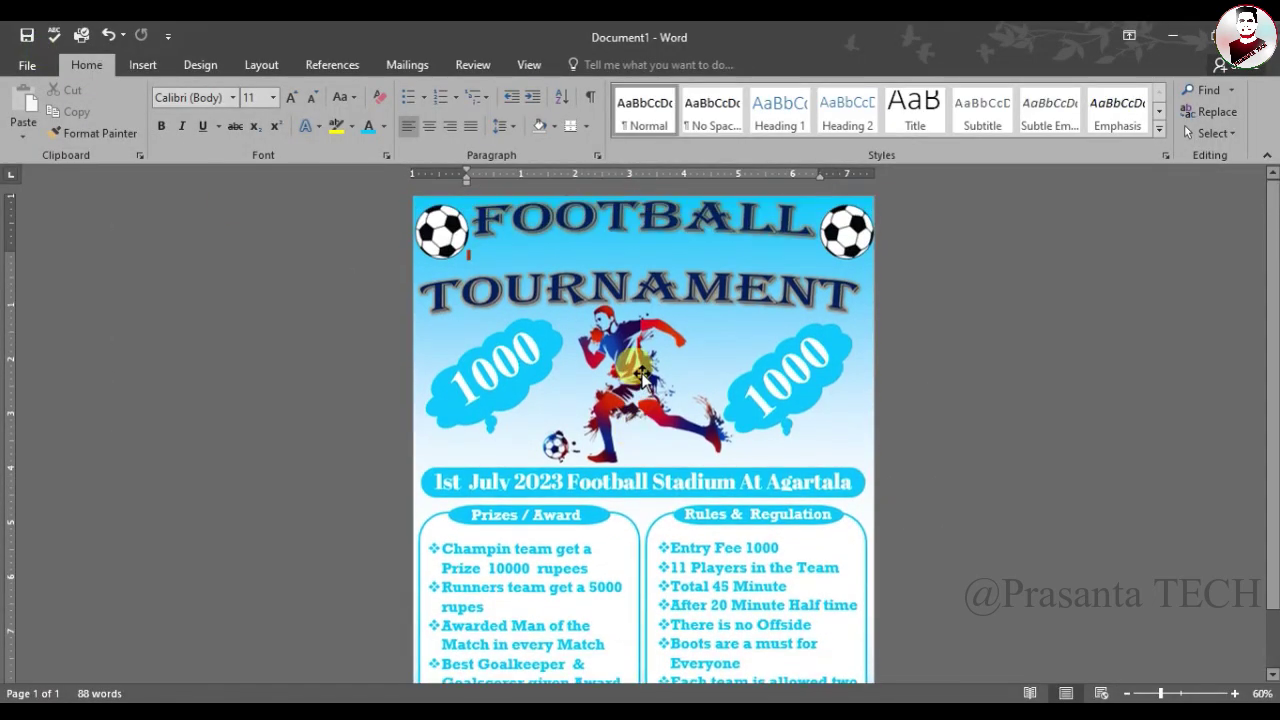